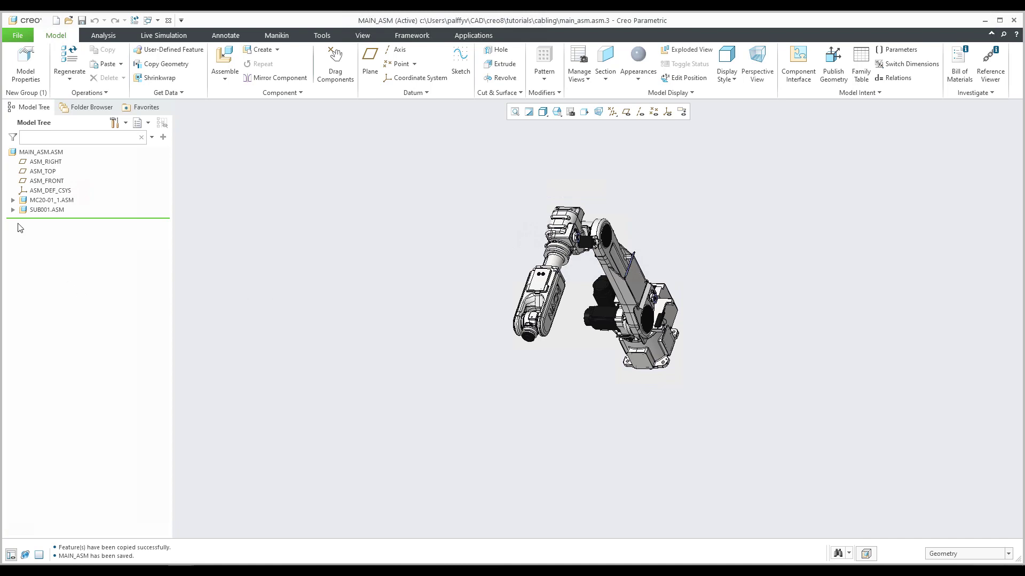
- Inspect the copied geometry features PIN01 through PIN02 in COPY-01.PRT within the SUB001.ASM subassembly
{"action": "left_click", "coordinate": [13, 210]}
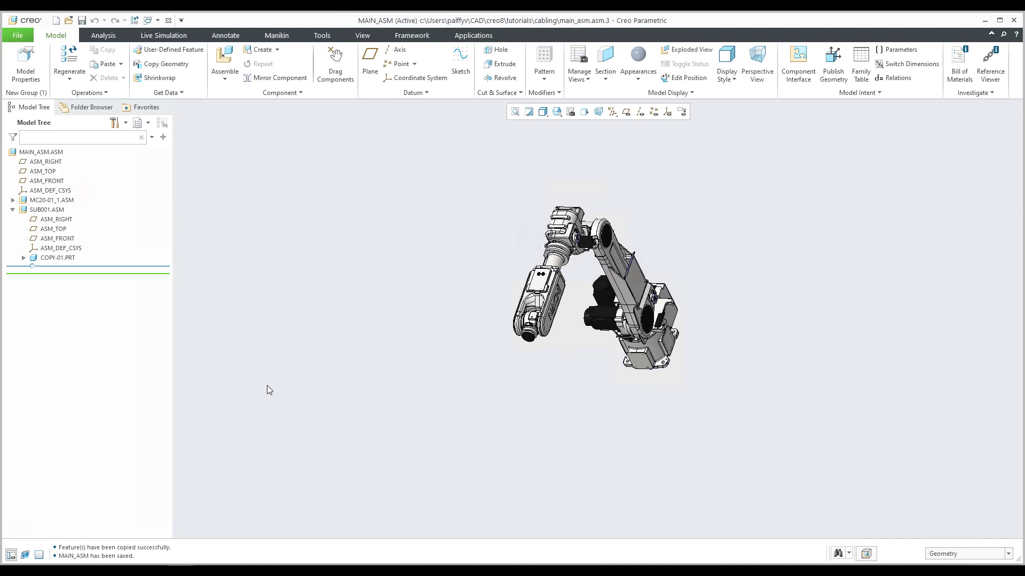
{"action": "left_click", "coordinate": [24, 257]}
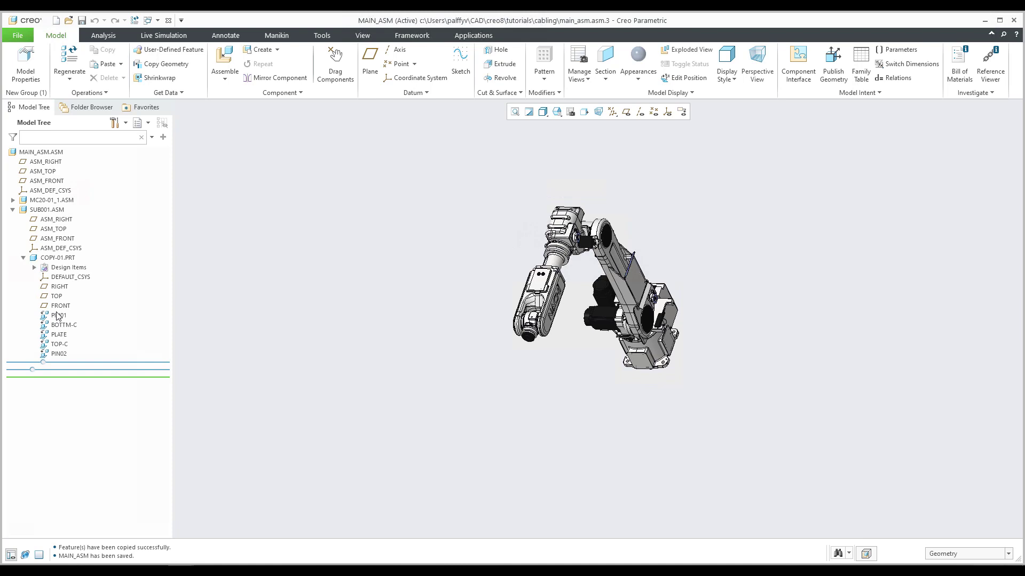
{"action": "left_click", "coordinate": [59, 315]}
{"action": "left_click", "coordinate": [59, 354], "text": "shift"}
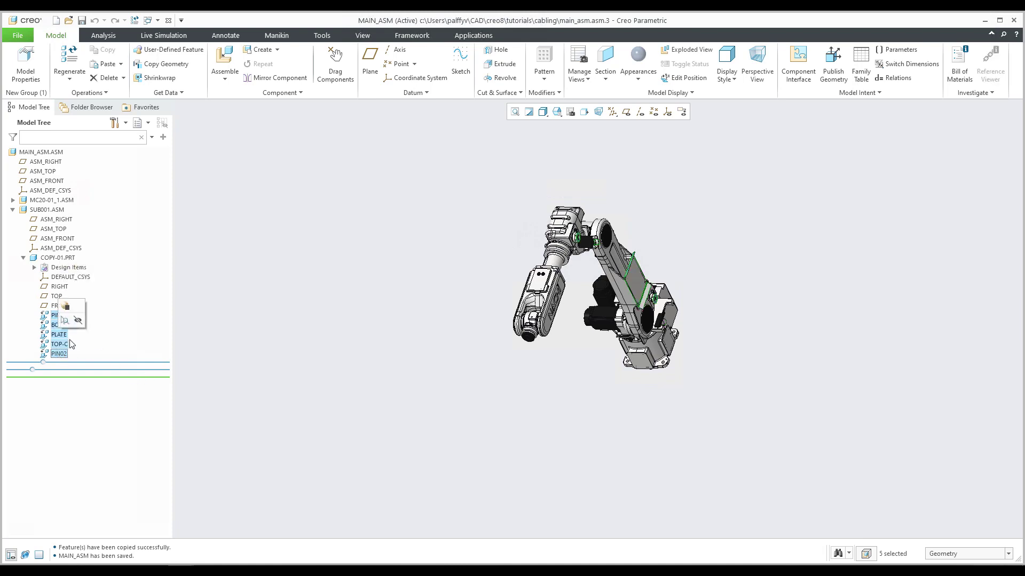
{"action": "left_click", "coordinate": [323, 352]}
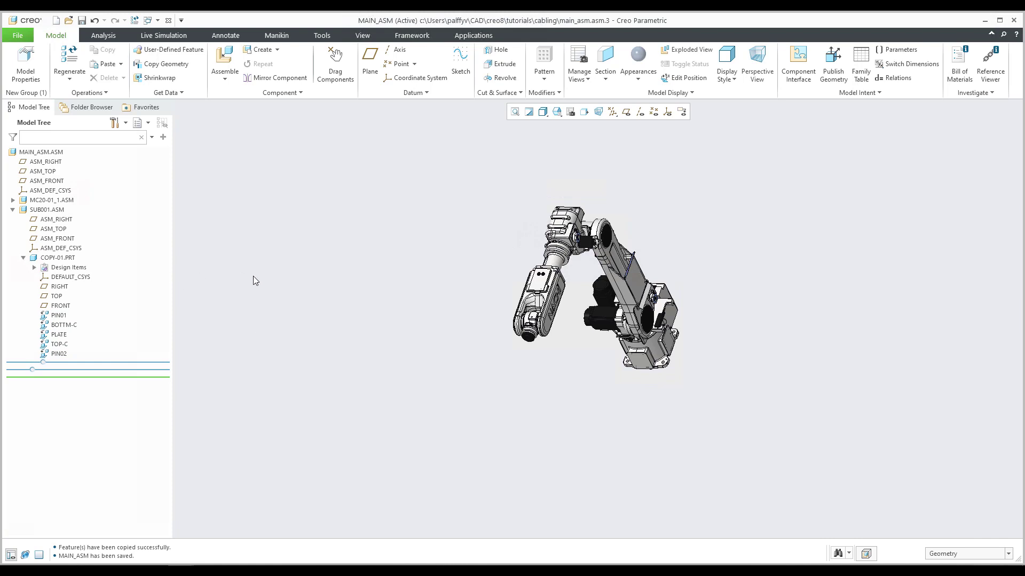
- Open the SUB001.ASM subassembly on its own
{"action": "left_click", "coordinate": [43, 212]}
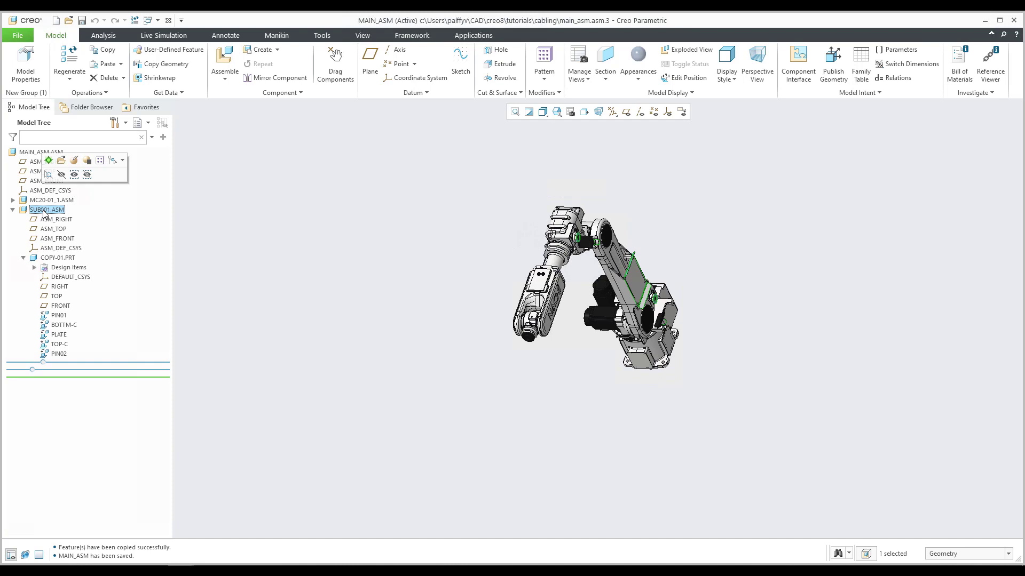
{"action": "left_click", "coordinate": [49, 260]}
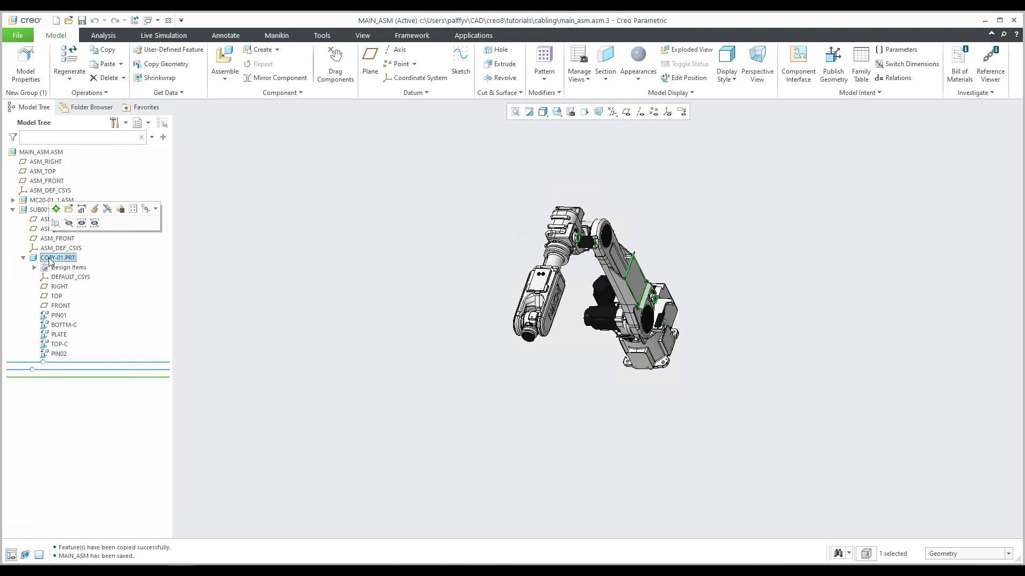
{"action": "left_click", "coordinate": [40, 211]}
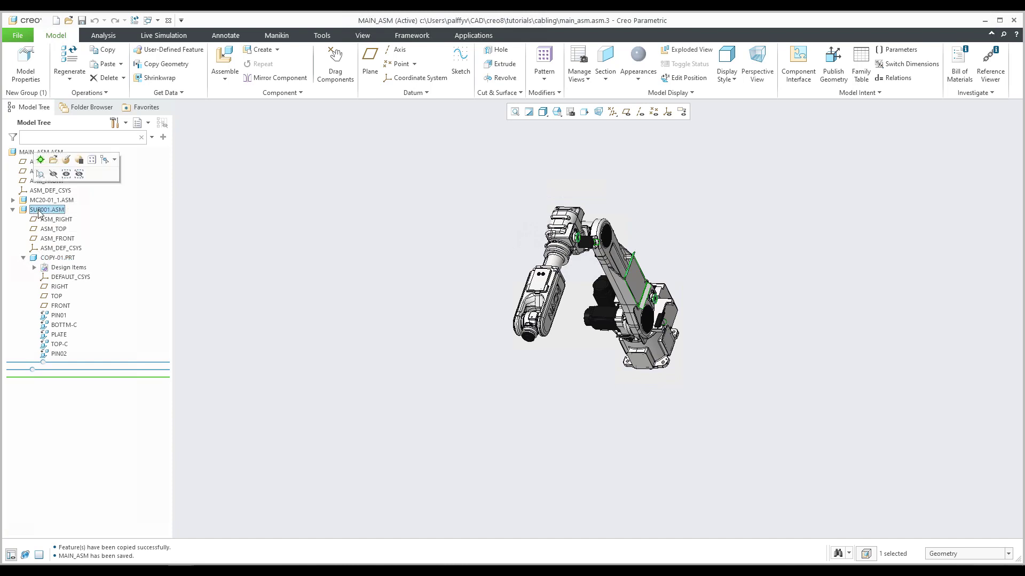
{"action": "left_click", "coordinate": [53, 160]}
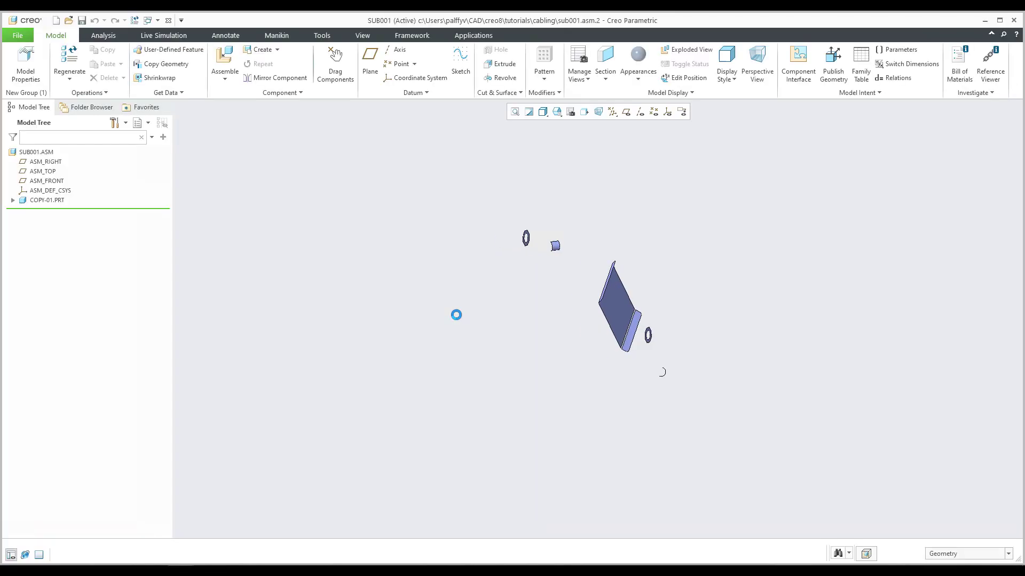
{"action": "mouse_move", "coordinate": [527, 320]}
{"action": "middle_mouse_down"}
{"action": "mouse_move", "coordinate": [510, 299]}
{"action": "mouse_move", "coordinate": [517, 332]}
{"action": "middle_mouse_up"}
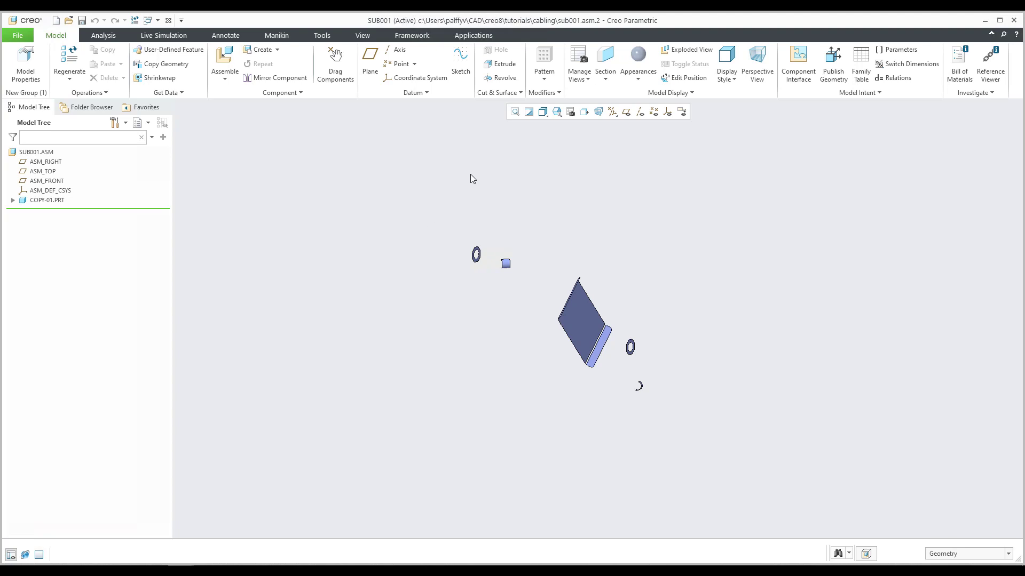
- Start the Cabling application for the subassembly and begin a new harness part named harn0001
{"action": "left_click", "coordinate": [476, 37]}
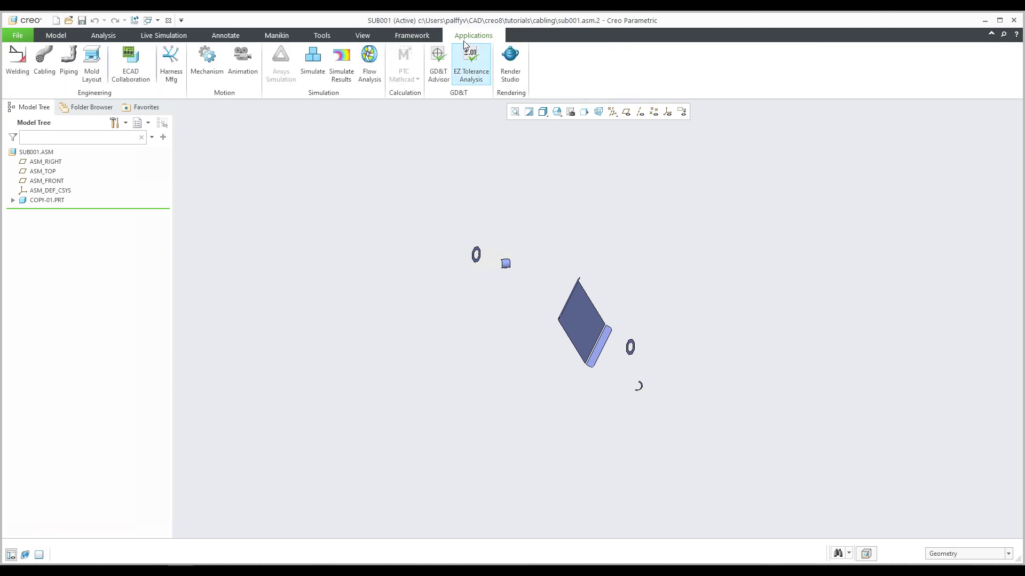
{"action": "left_click", "coordinate": [44, 62]}
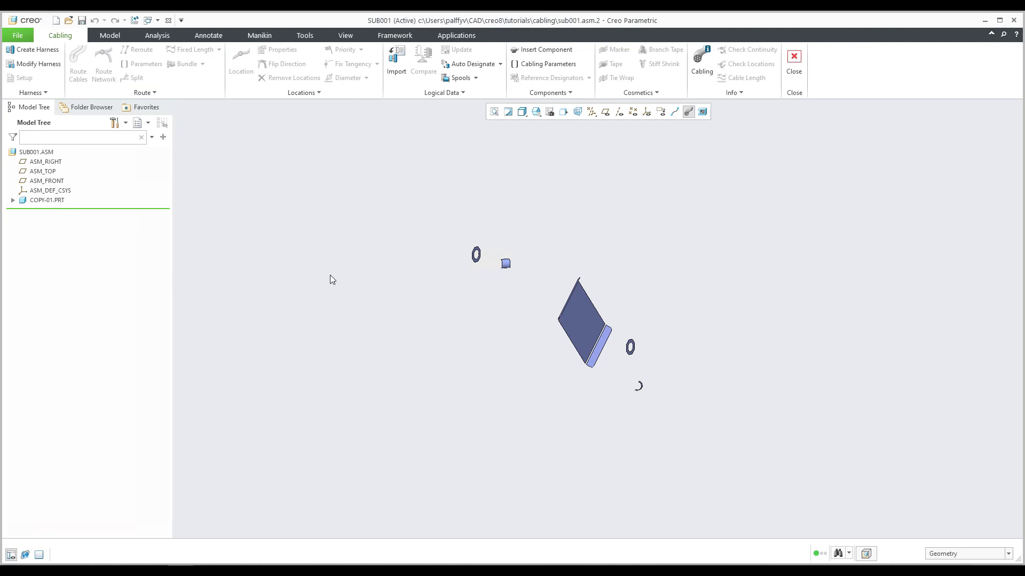
{"action": "left_click", "coordinate": [33, 51]}
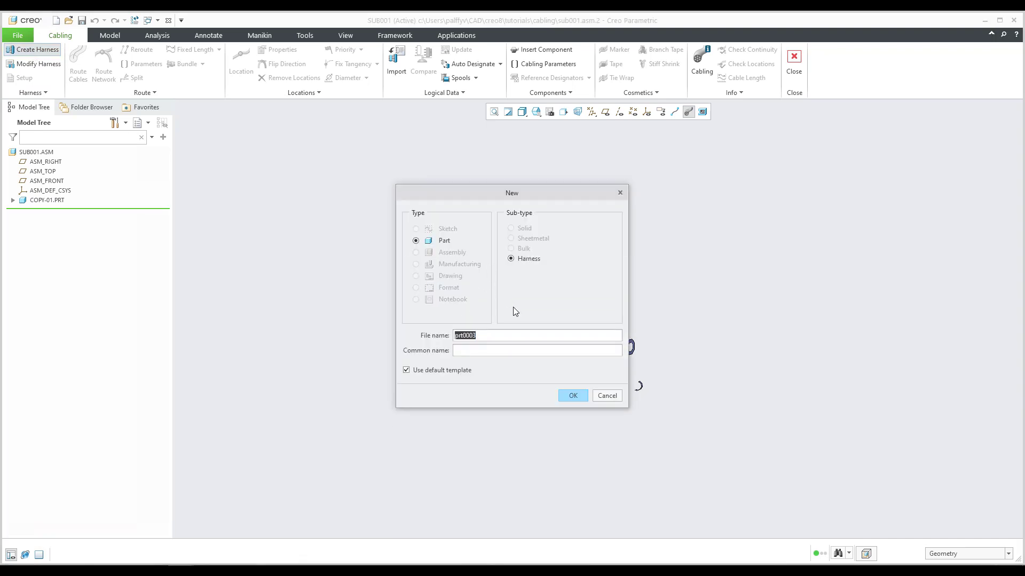
{"action": "type", "text": "harn000"}
{"action": "type", "text": "1"}
{"action": "key", "text": "Return"}
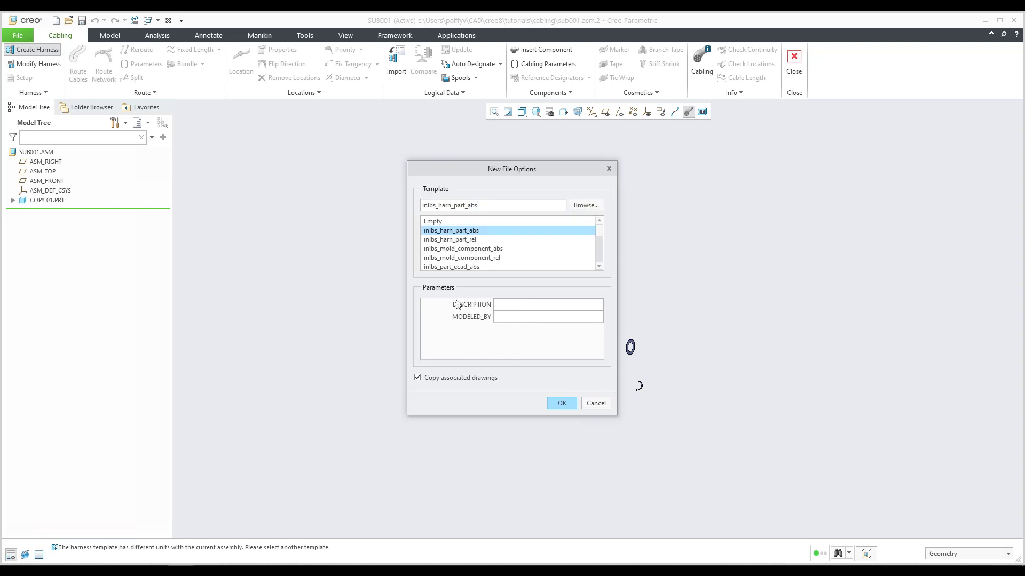
- Create the harness part from the Empty template and expand it in the model structure
{"action": "left_click", "coordinate": [434, 221]}
{"action": "scroll", "coordinate": [456, 251], "scroll_direction": "down", "scroll_amount": 4}
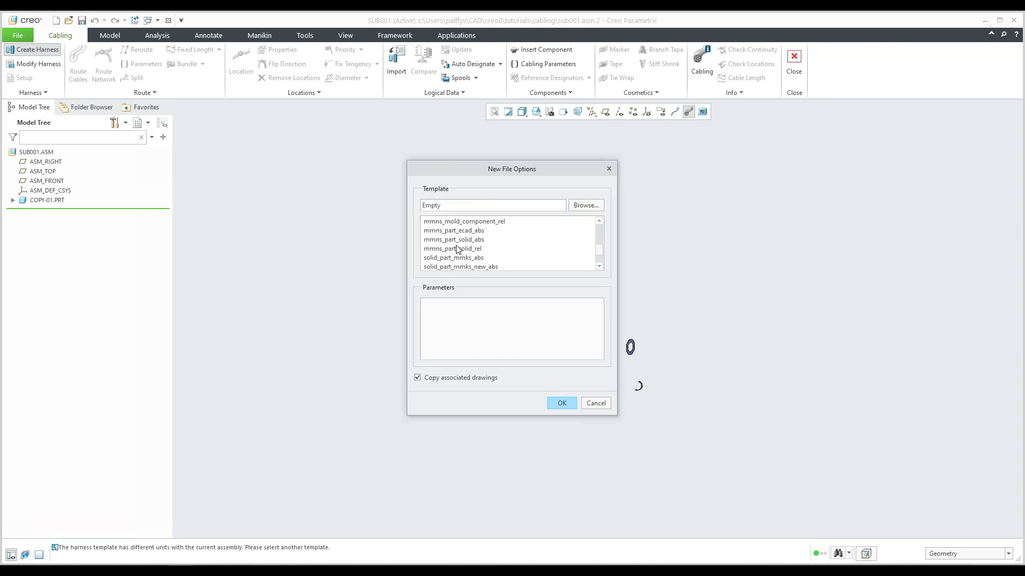
{"action": "scroll", "coordinate": [454, 256], "scroll_direction": "up", "scroll_amount": 4}
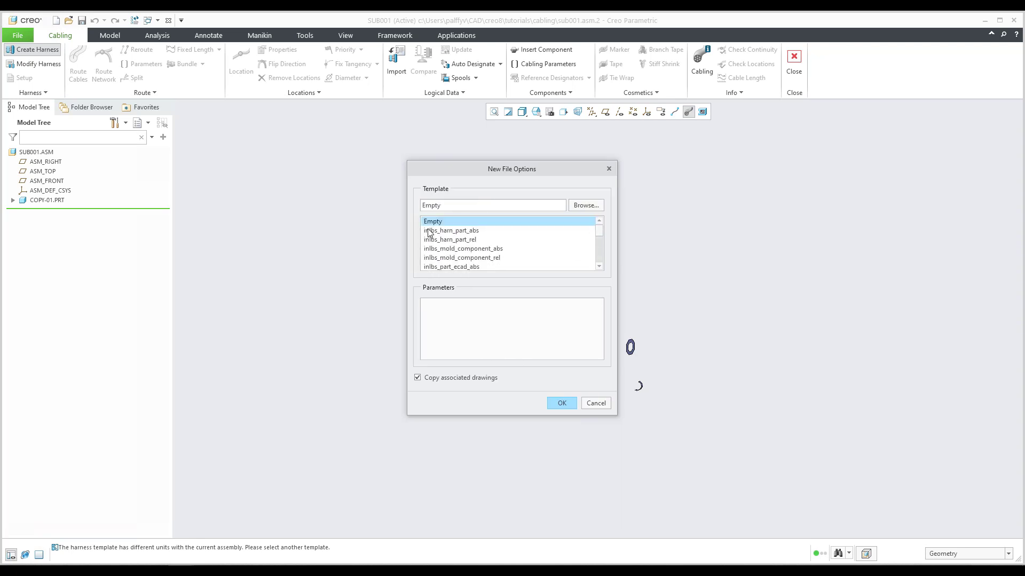
{"action": "left_click", "coordinate": [562, 404]}
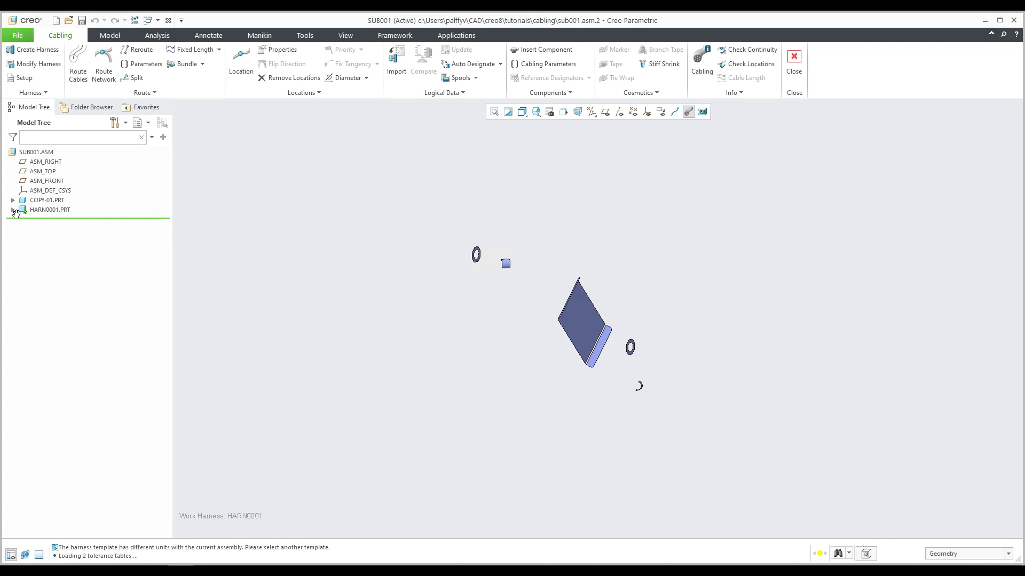
{"action": "left_click", "coordinate": [12, 210]}
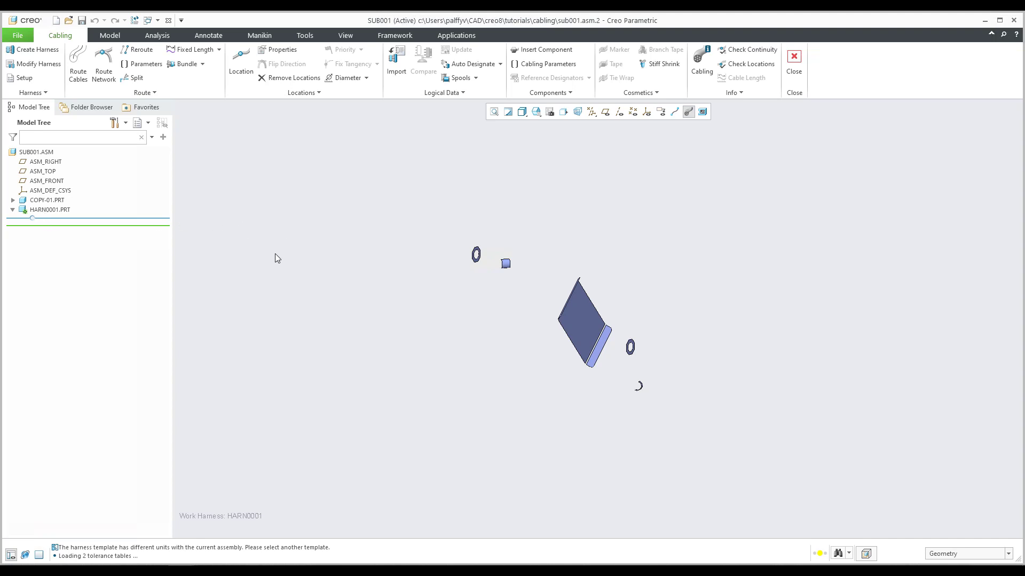
- Create a wire spool named w001
{"action": "left_click", "coordinate": [459, 78]}
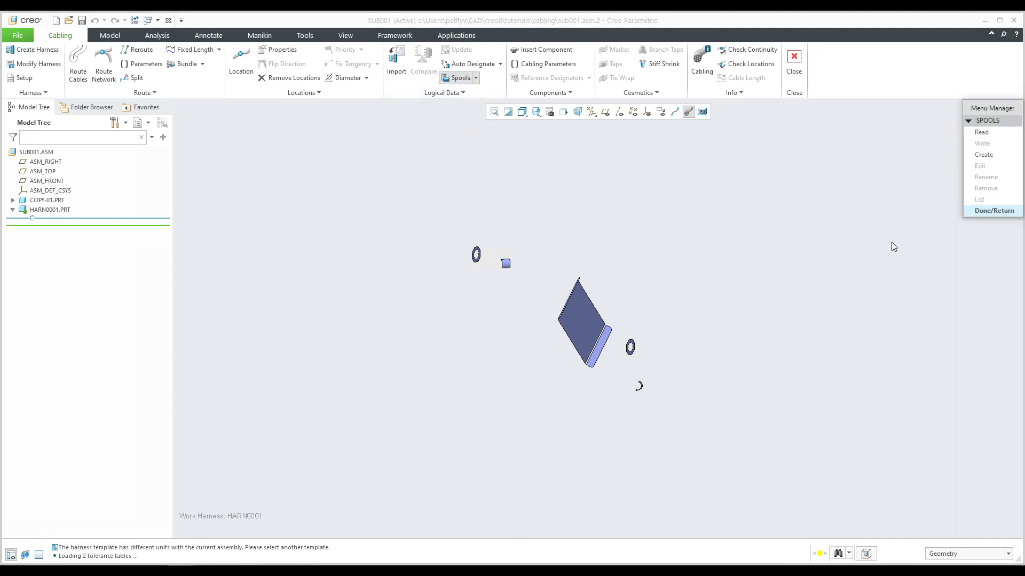
{"action": "left_click", "coordinate": [984, 155]}
{"action": "left_click", "coordinate": [987, 156]}
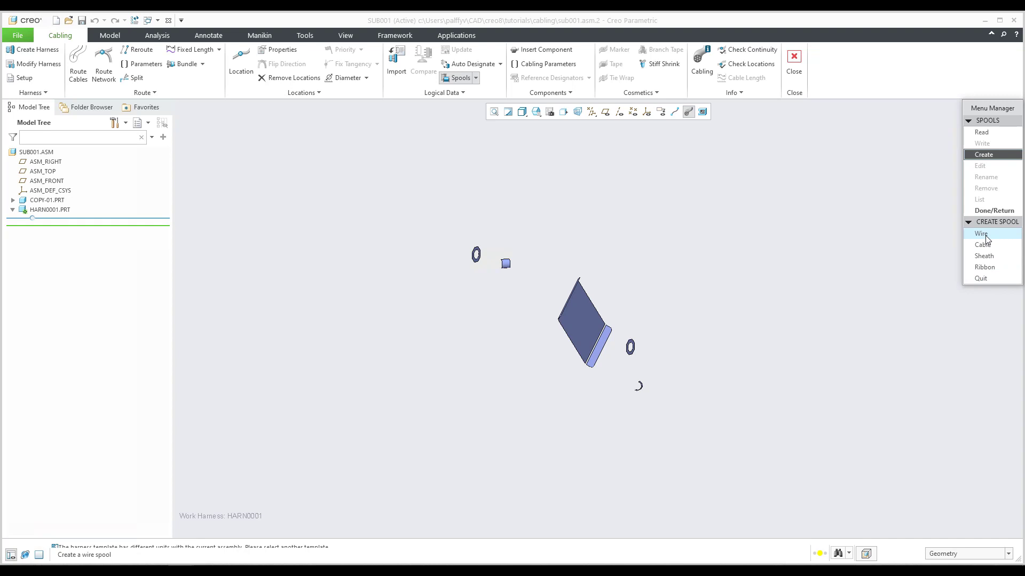
{"action": "left_click", "coordinate": [982, 234]}
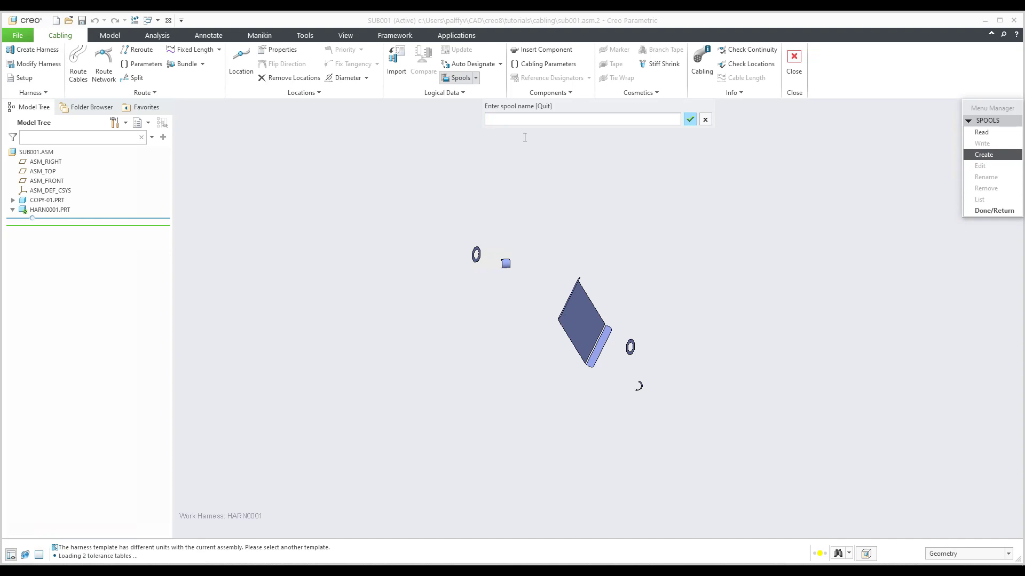
{"action": "type", "text": "ww001"}
{"action": "key", "text": "Return"}
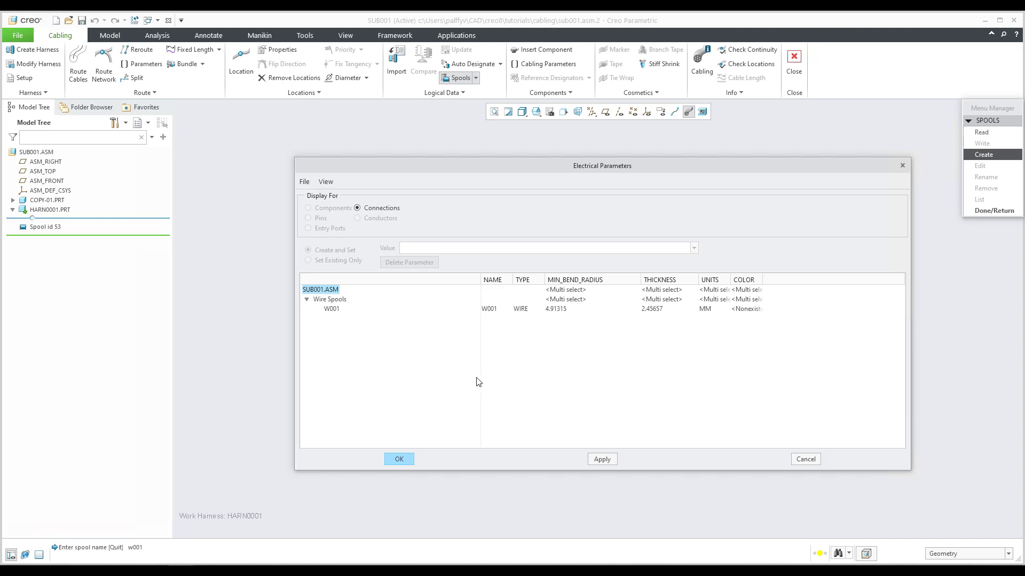
- Set the THICKNESS parameter of wire spool W001 to 5
{"action": "left_click", "coordinate": [331, 311]}
{"action": "left_click_drag", "start_coordinate": [776, 281], "coordinate": [833, 281]}
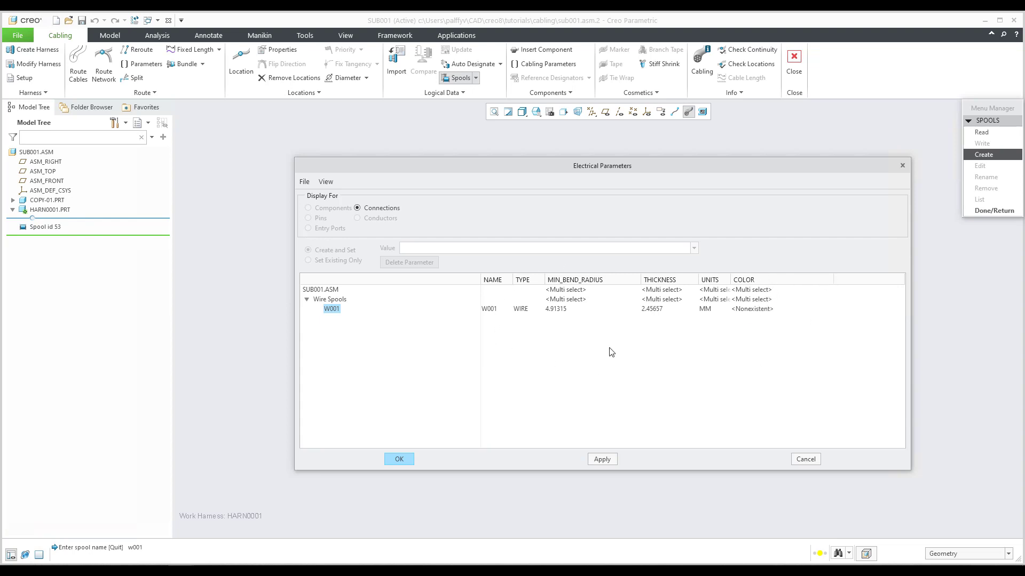
{"action": "left_click", "coordinate": [658, 311]}
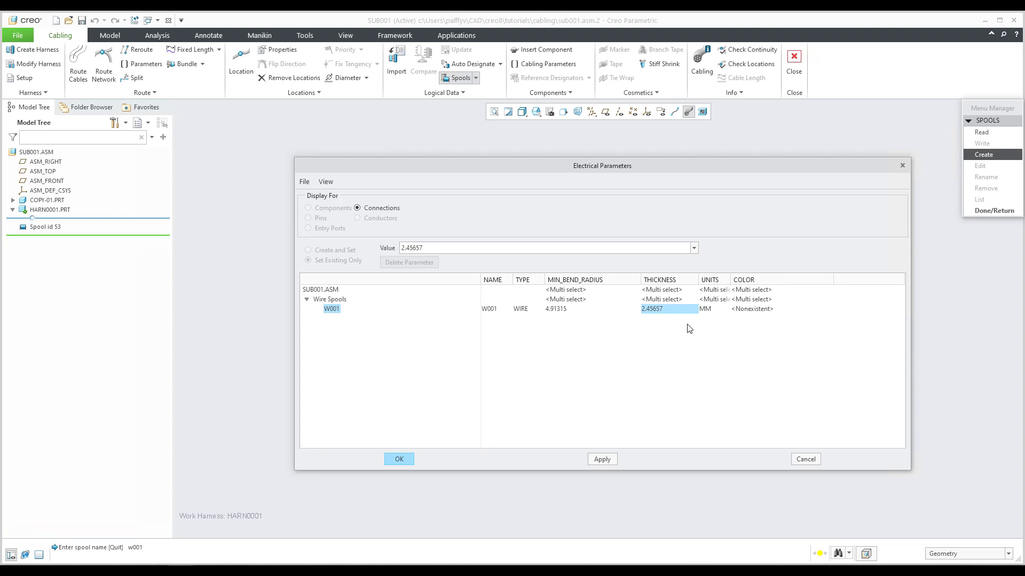
{"action": "left_click_drag", "start_coordinate": [499, 247], "coordinate": [377, 242]}
{"action": "type", "text": "5"}
{"action": "key", "text": "Return"}
- Set the MIN_BEND_RADIUS of wire spool W001 to 8 and complete the spool definition
{"action": "left_click", "coordinate": [564, 310]}
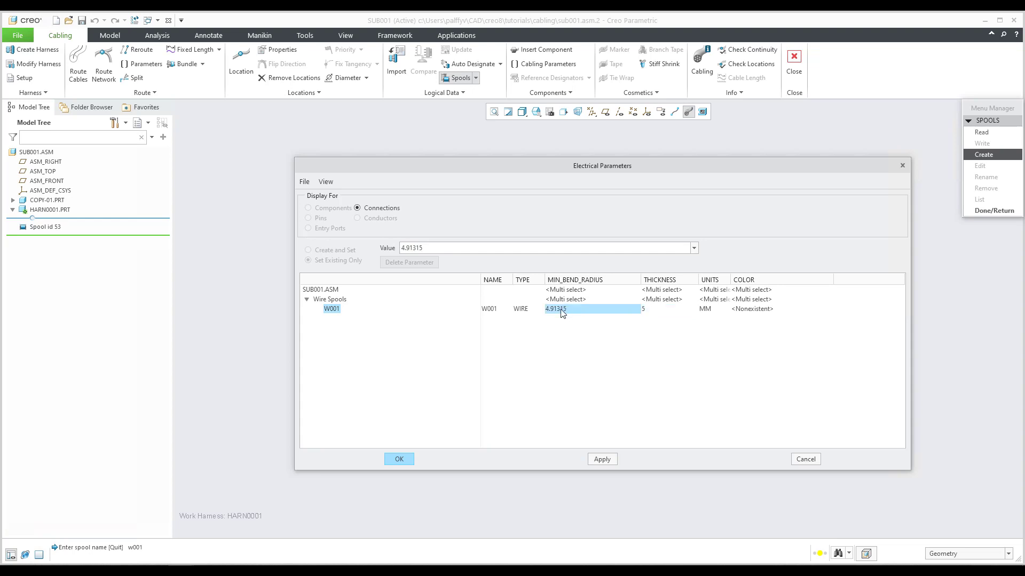
{"action": "left_click_drag", "start_coordinate": [442, 248], "coordinate": [327, 247]}
{"action": "type", "text": "8"}
{"action": "key", "text": "Return"}
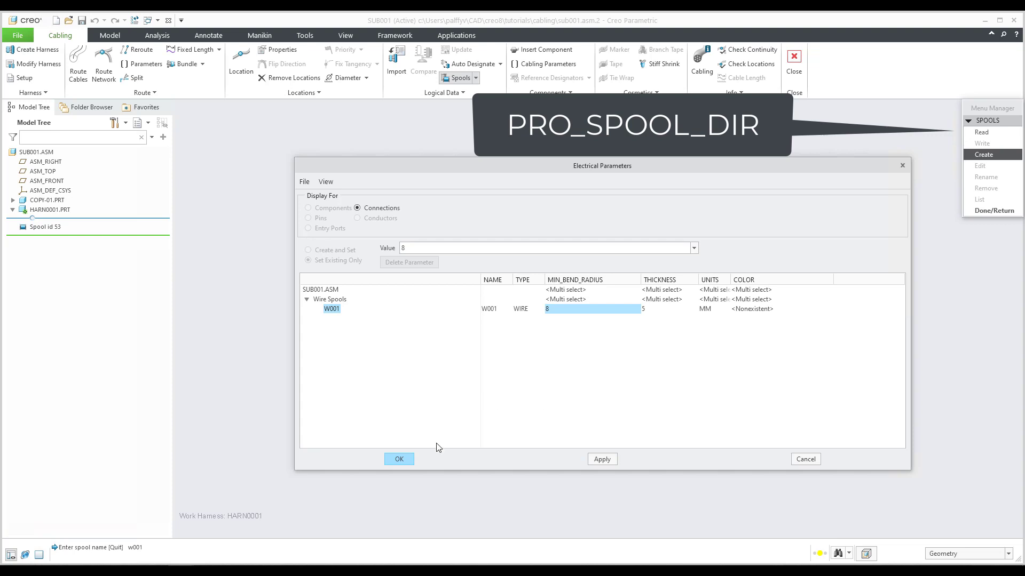
{"action": "left_click", "coordinate": [400, 461]}
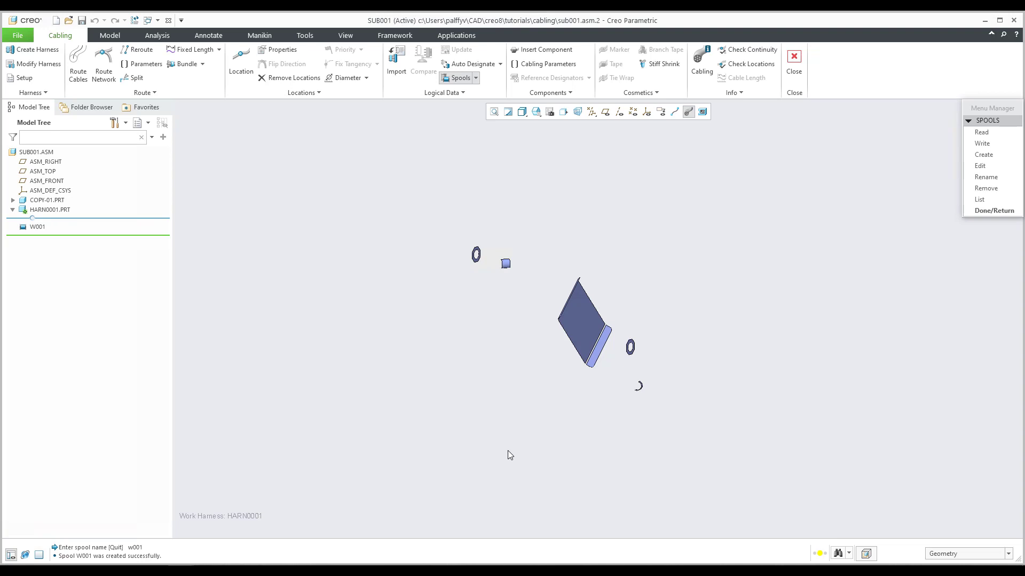
{"action": "left_click", "coordinate": [987, 211]}
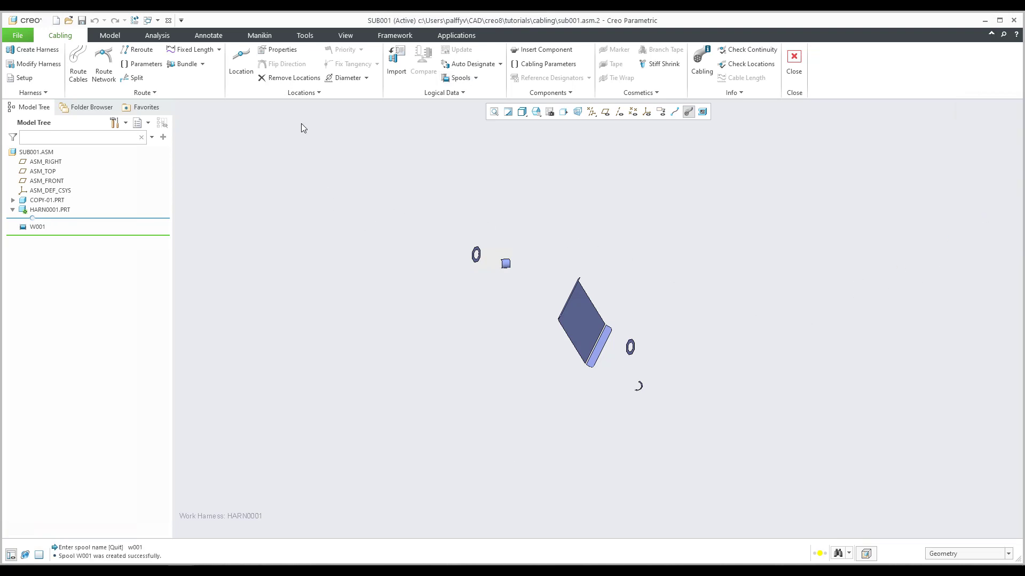
- Browse the available custom appearances and look up the name of the dark yellow one
{"action": "left_click", "coordinate": [312, 37]}
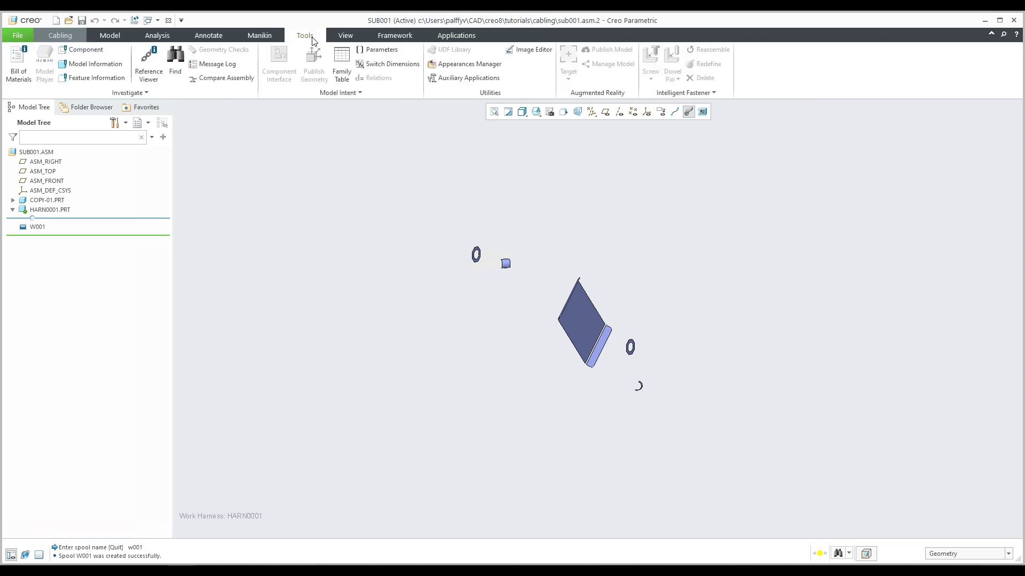
{"action": "left_click", "coordinate": [345, 35]}
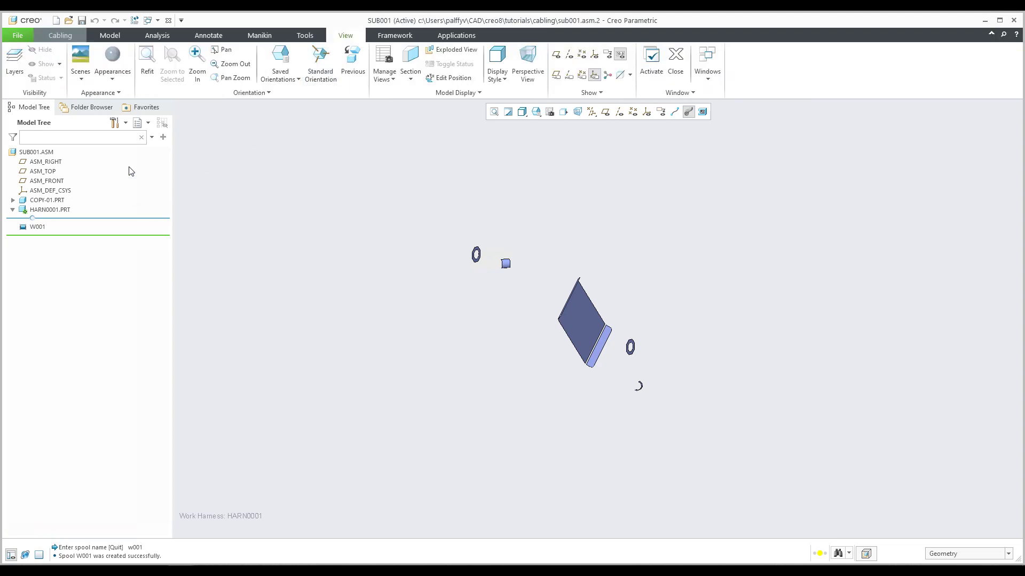
{"action": "left_click", "coordinate": [114, 80]}
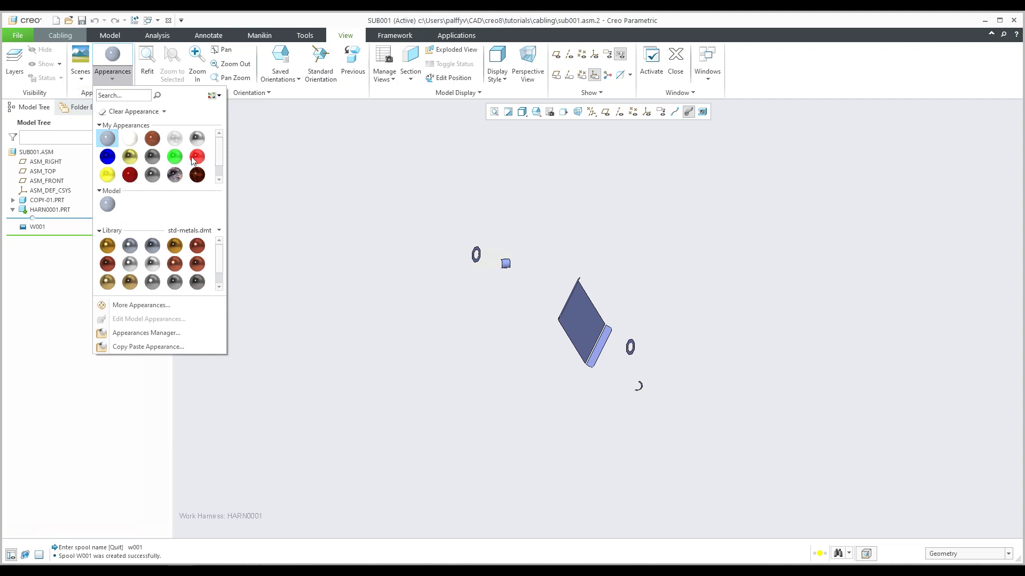
{"action": "scroll", "coordinate": [192, 160], "scroll_direction": "down", "scroll_amount": 1}
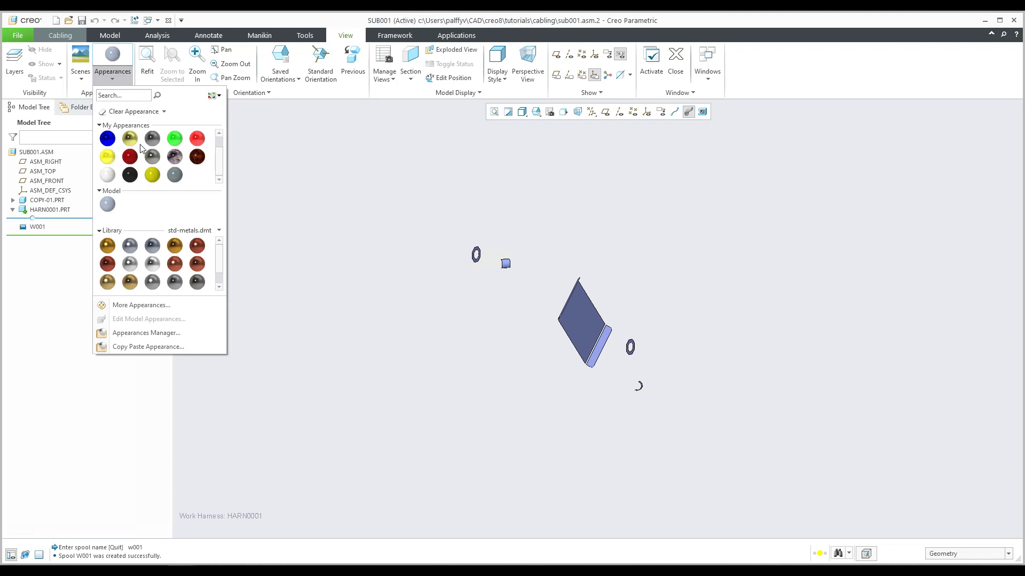
{"action": "left_click", "coordinate": [163, 113]}
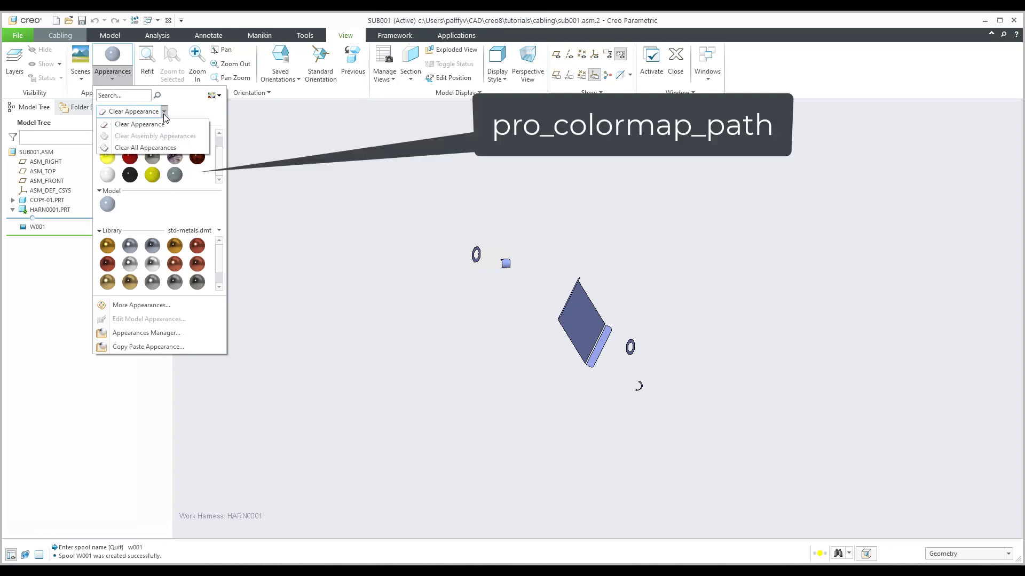
{"action": "left_click", "coordinate": [169, 125]}
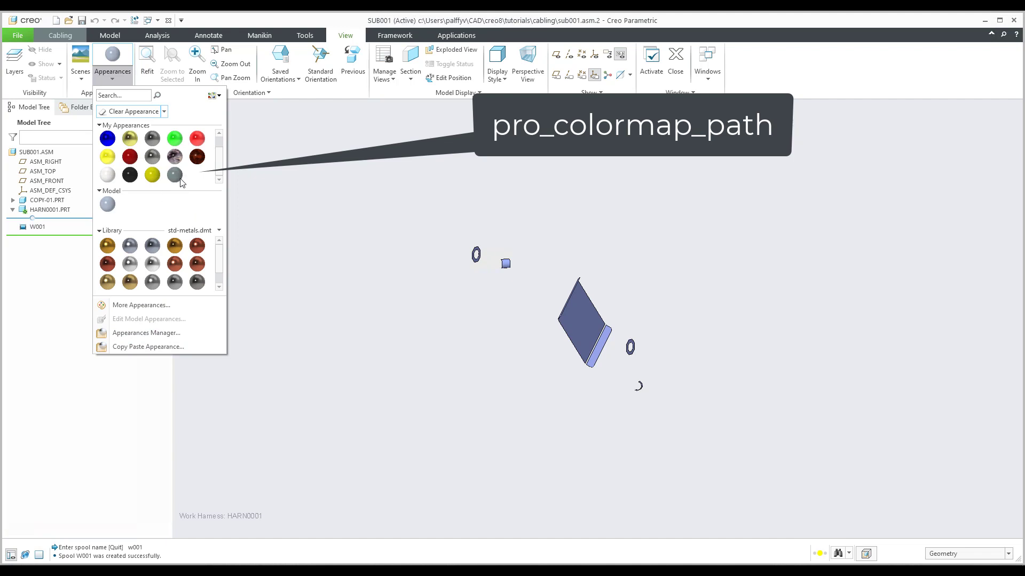
{"action": "mouse_move", "coordinate": [180, 182]}
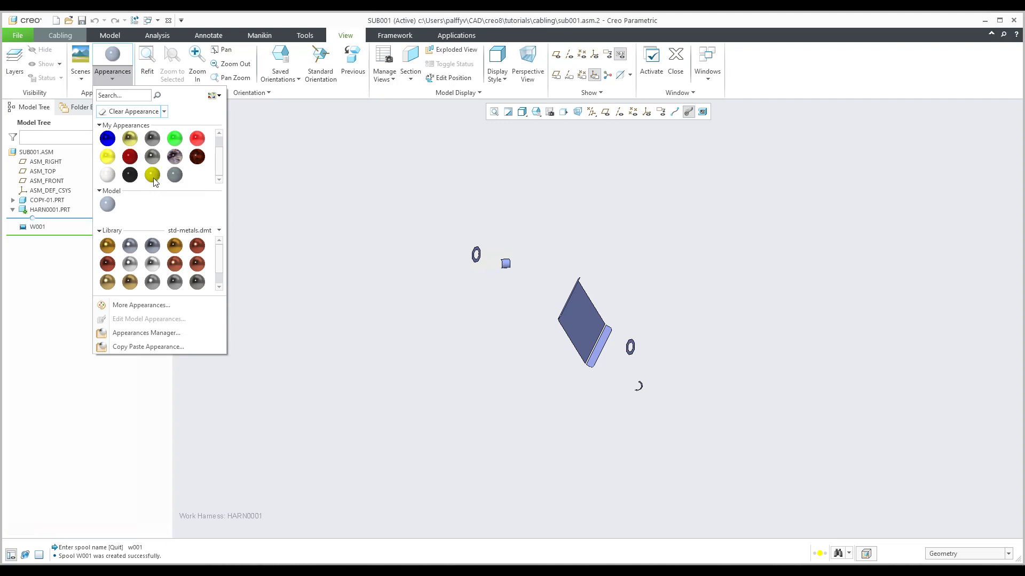
{"action": "mouse_move", "coordinate": [153, 178]}
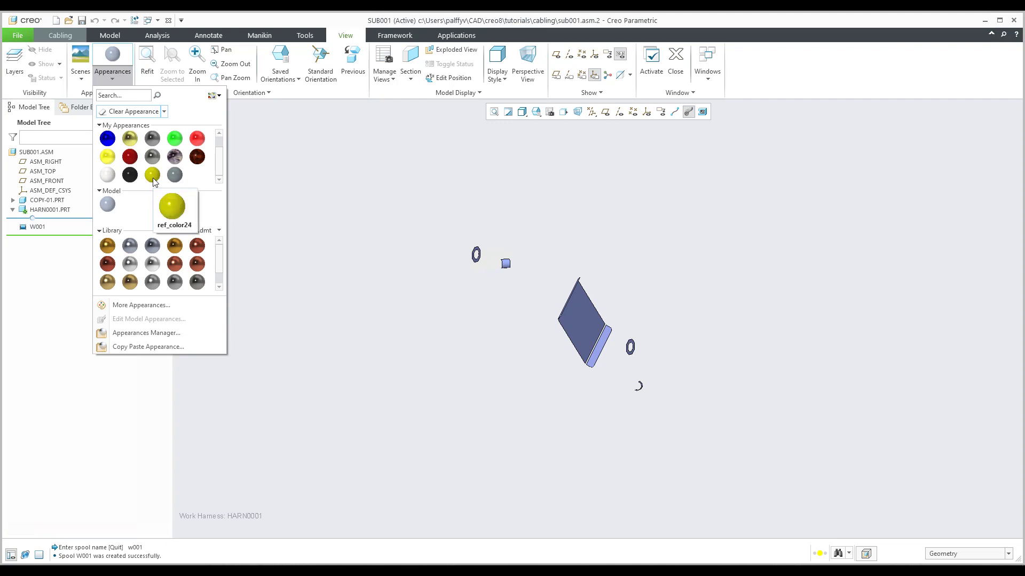
- Set the COLOR parameter of wire spool W001 to ref_color24
{"action": "left_click", "coordinate": [360, 230]}
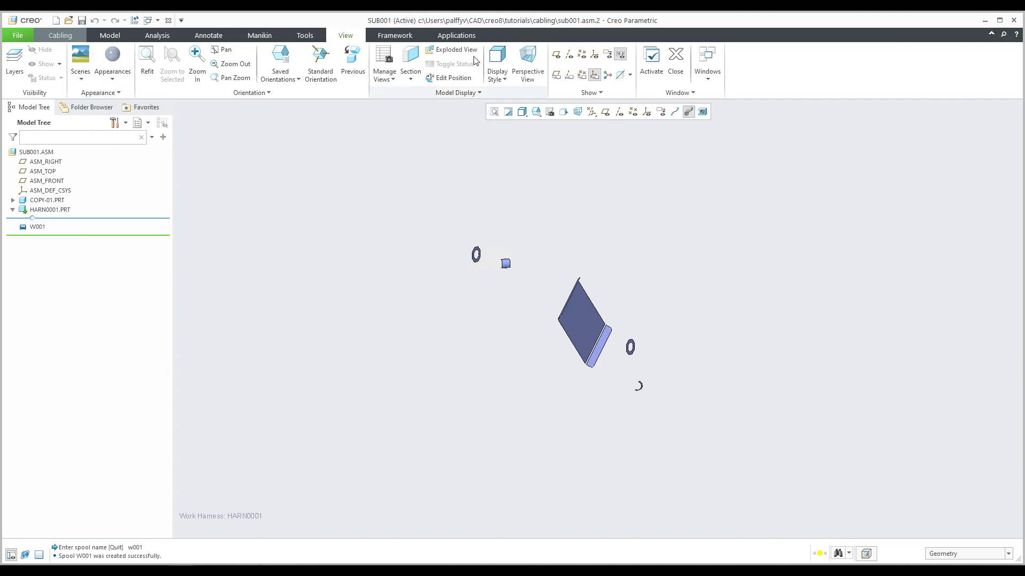
{"action": "left_click", "coordinate": [455, 35]}
{"action": "left_click", "coordinate": [57, 34]}
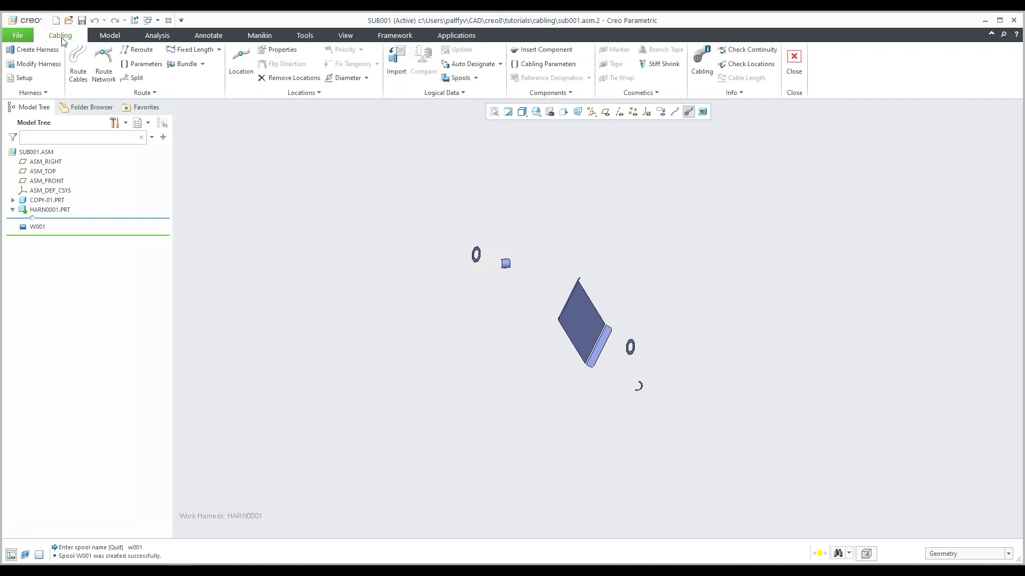
{"action": "left_click", "coordinate": [462, 79]}
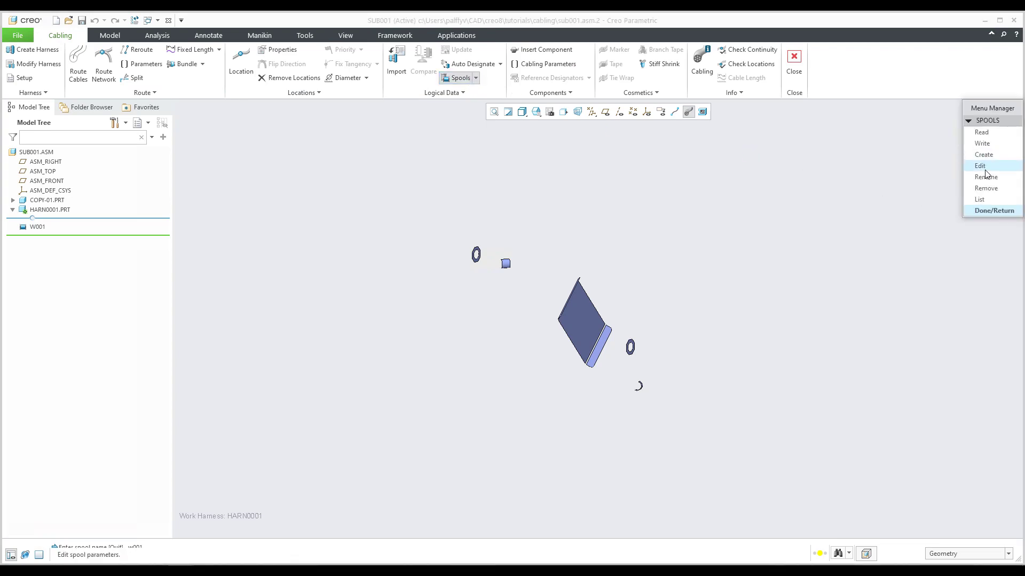
{"action": "left_click", "coordinate": [985, 166]}
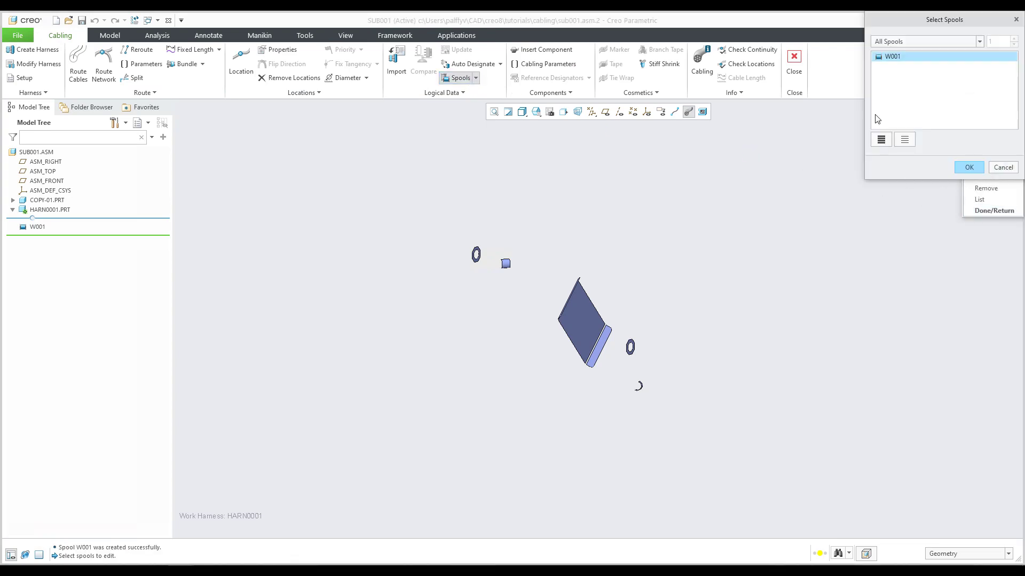
{"action": "left_click", "coordinate": [968, 167]}
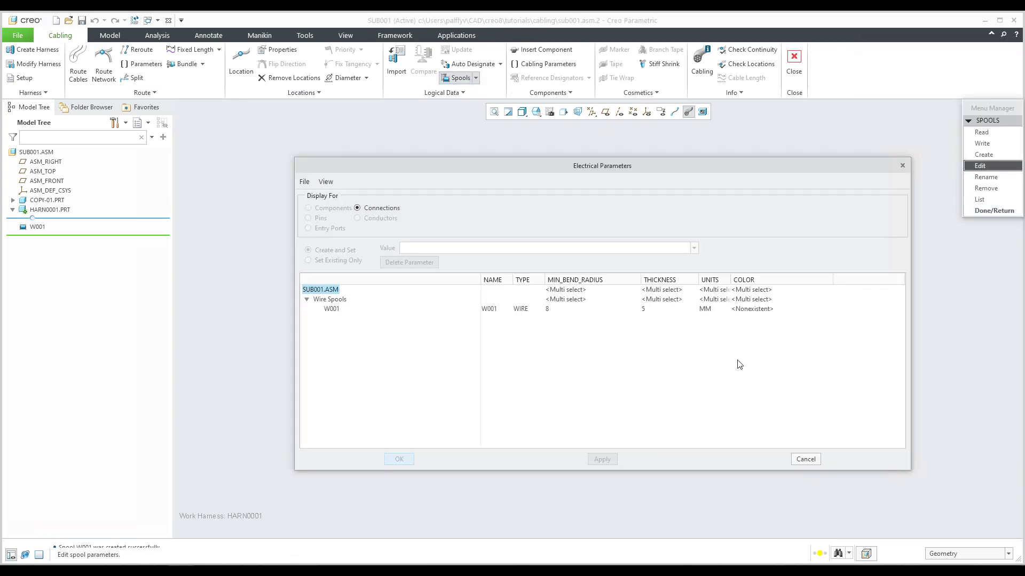
{"action": "left_click", "coordinate": [752, 311]}
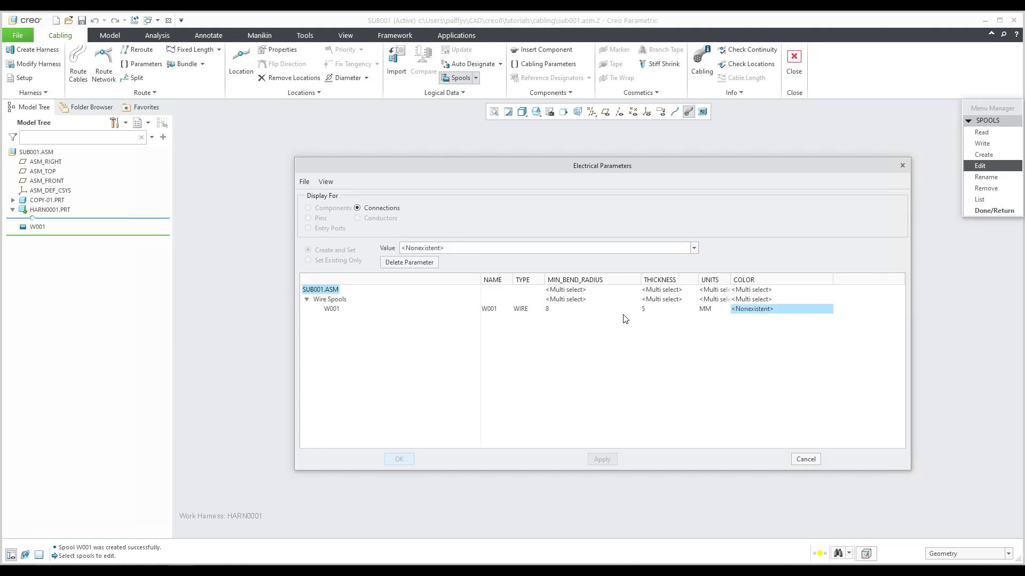
{"action": "triple_click", "coordinate": [402, 248]}
{"action": "type", "text": "ref_color24"}
{"action": "key", "text": "Return"}
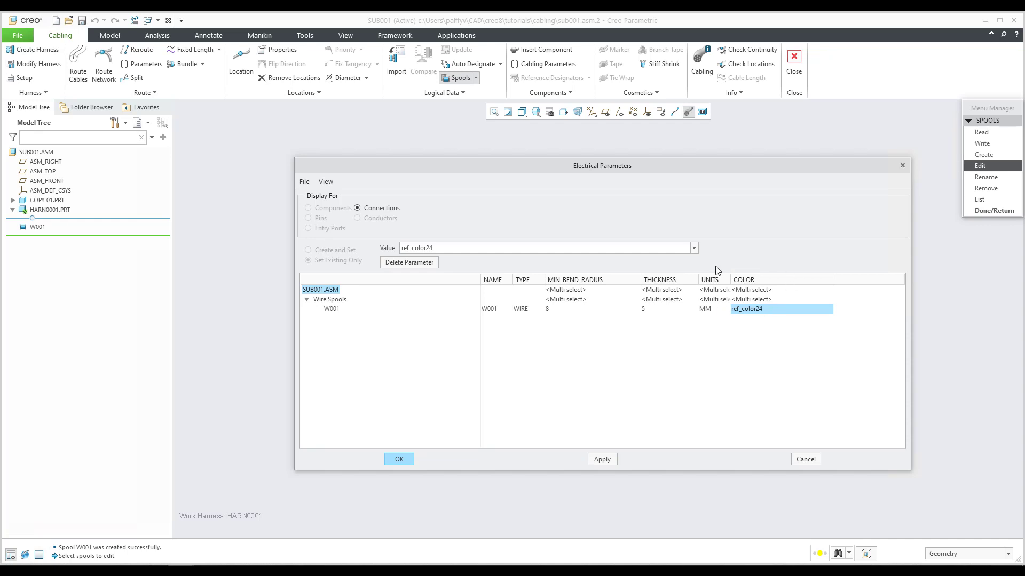
- Remove the COLOR column from the spool parameter table's displayed columns and add it back from the connection parameters
{"action": "left_click", "coordinate": [326, 182]}
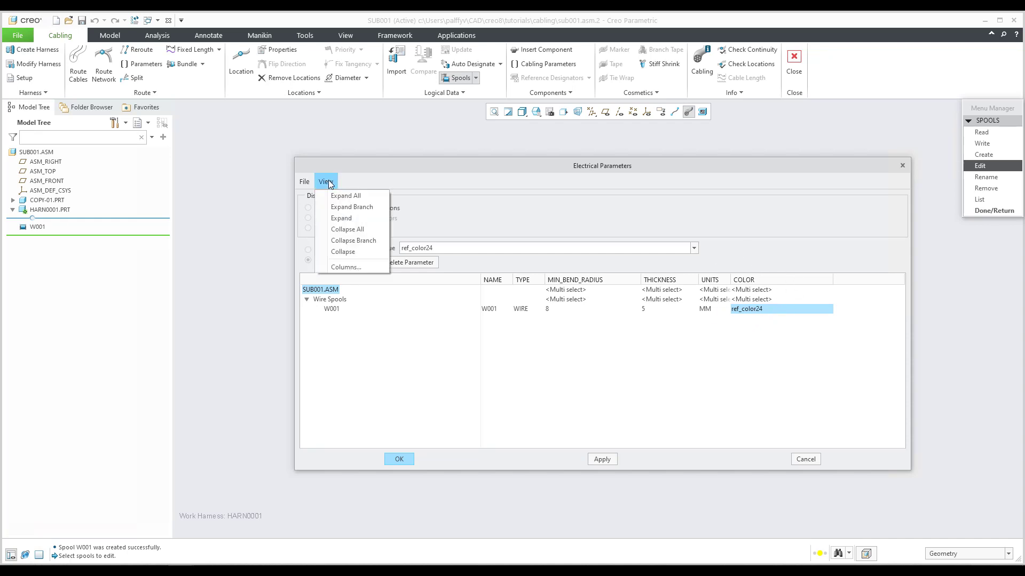
{"action": "left_click", "coordinate": [344, 268]}
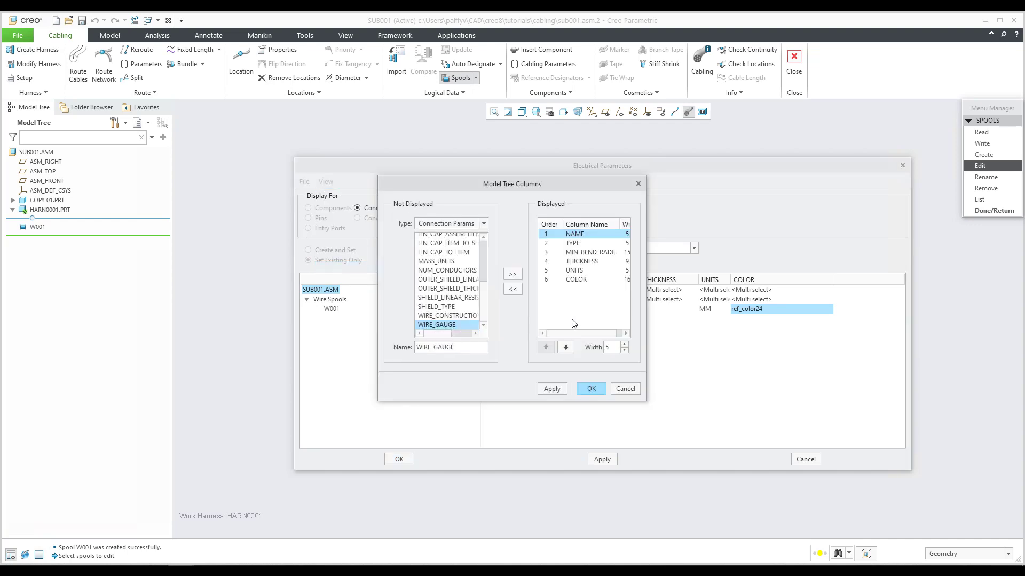
{"action": "scroll", "coordinate": [441, 291], "scroll_direction": "up", "scroll_amount": 3}
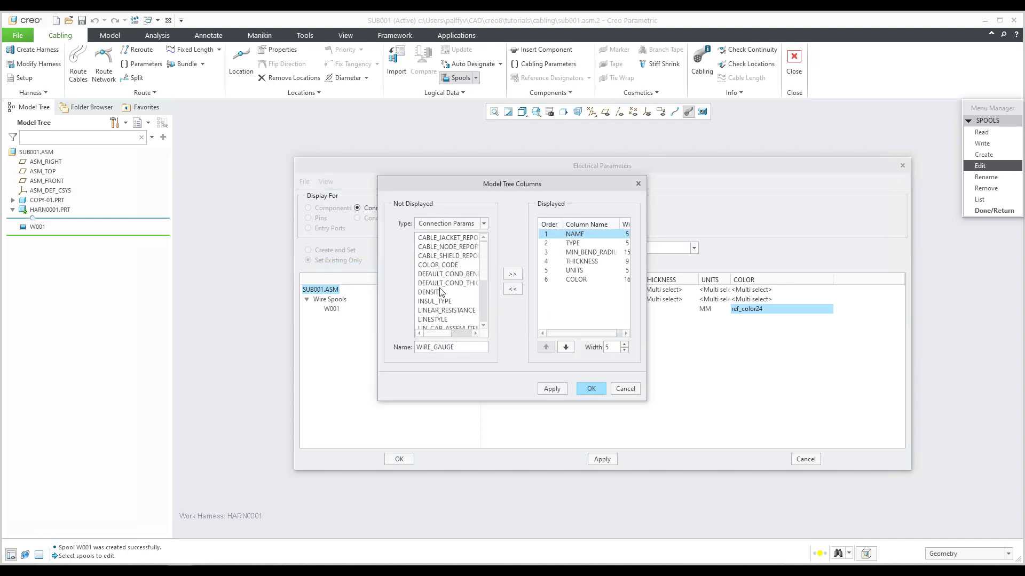
{"action": "left_click", "coordinate": [575, 280]}
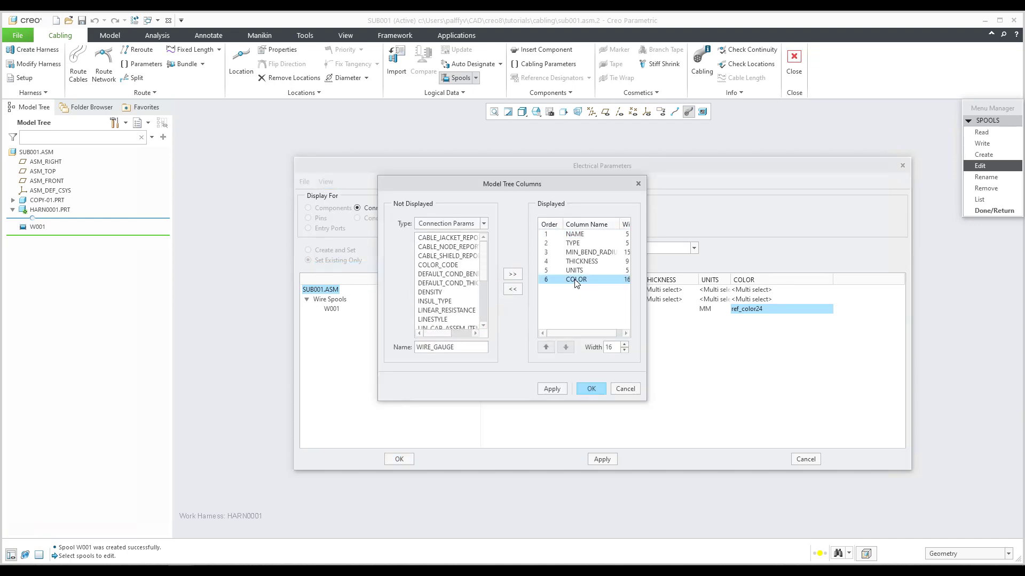
{"action": "left_click", "coordinate": [514, 291]}
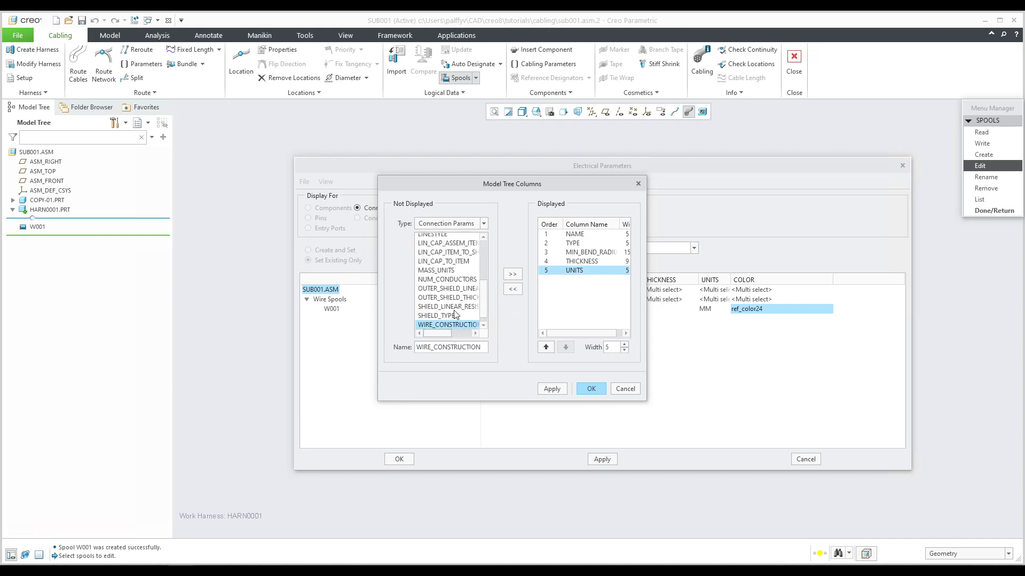
{"action": "left_click", "coordinate": [432, 265]}
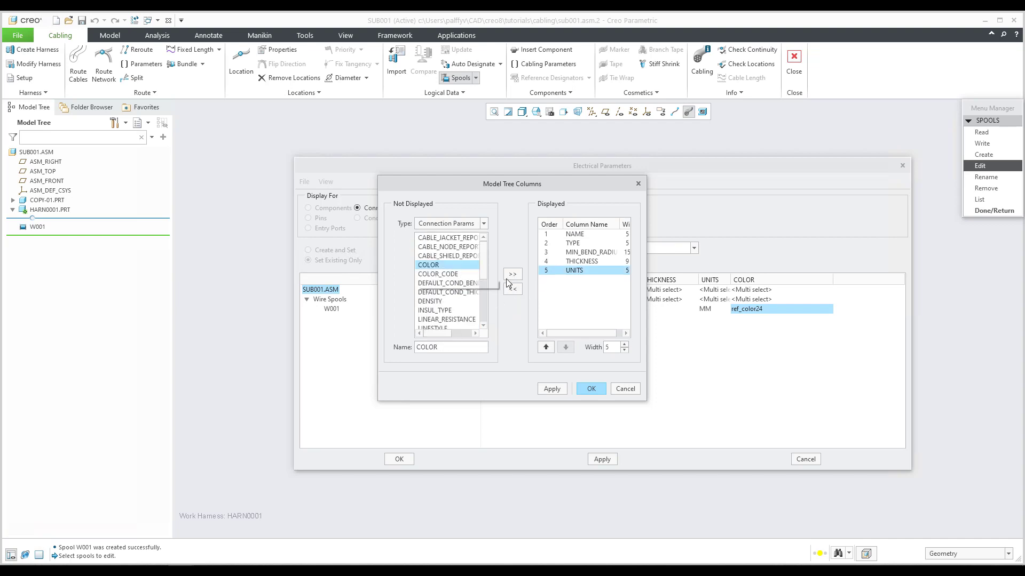
{"action": "left_click", "coordinate": [513, 275]}
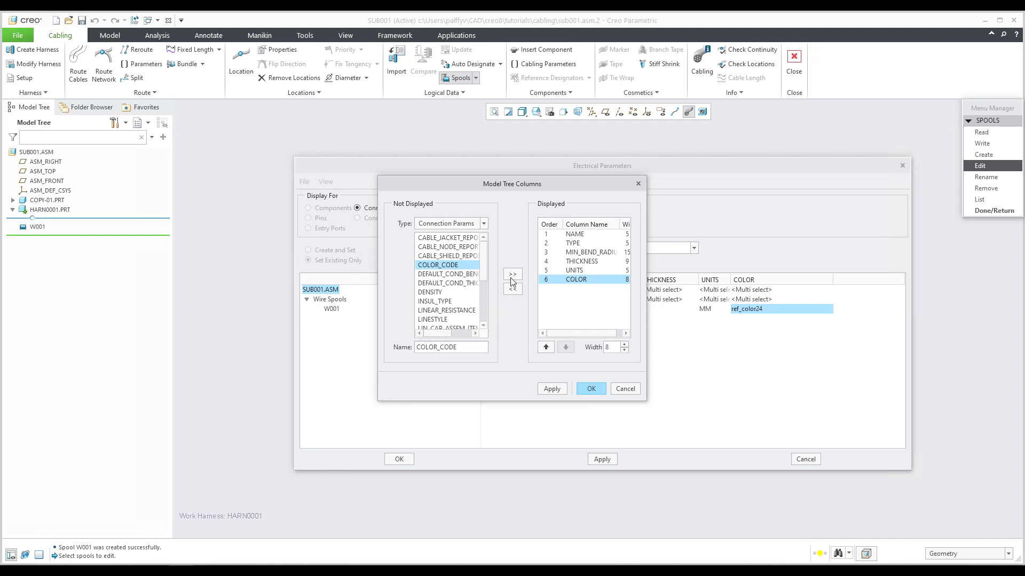
- Add the DENSITY column to the spool parameter table and accept the edited parameters of W001
{"action": "left_click", "coordinate": [431, 293]}
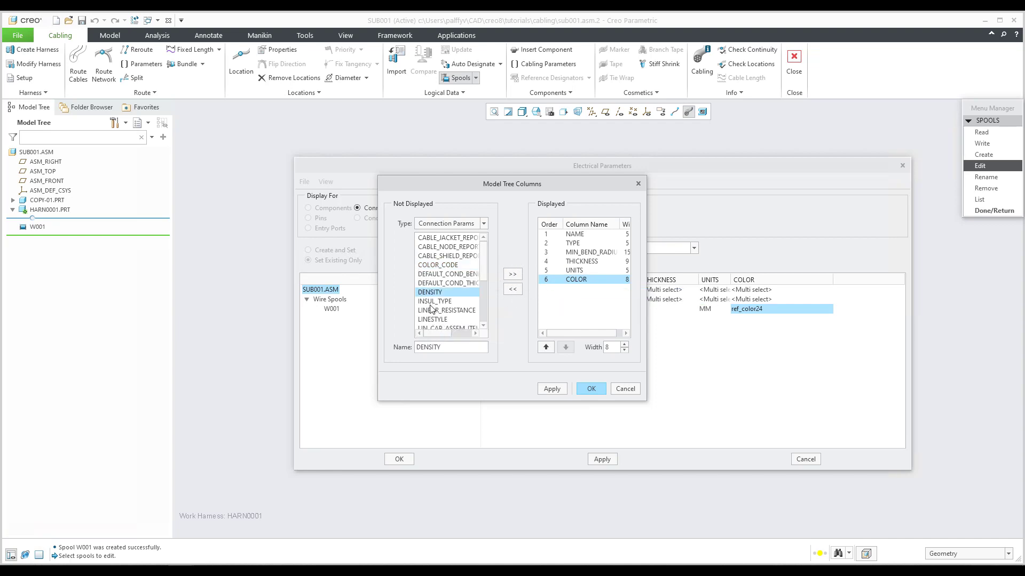
{"action": "left_click", "coordinate": [511, 275]}
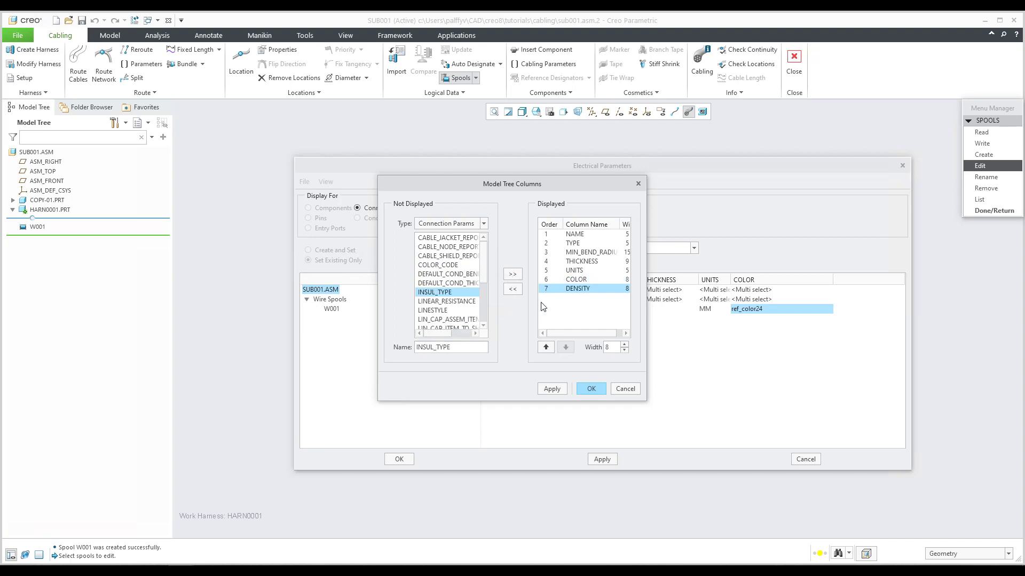
{"action": "left_click", "coordinate": [590, 389]}
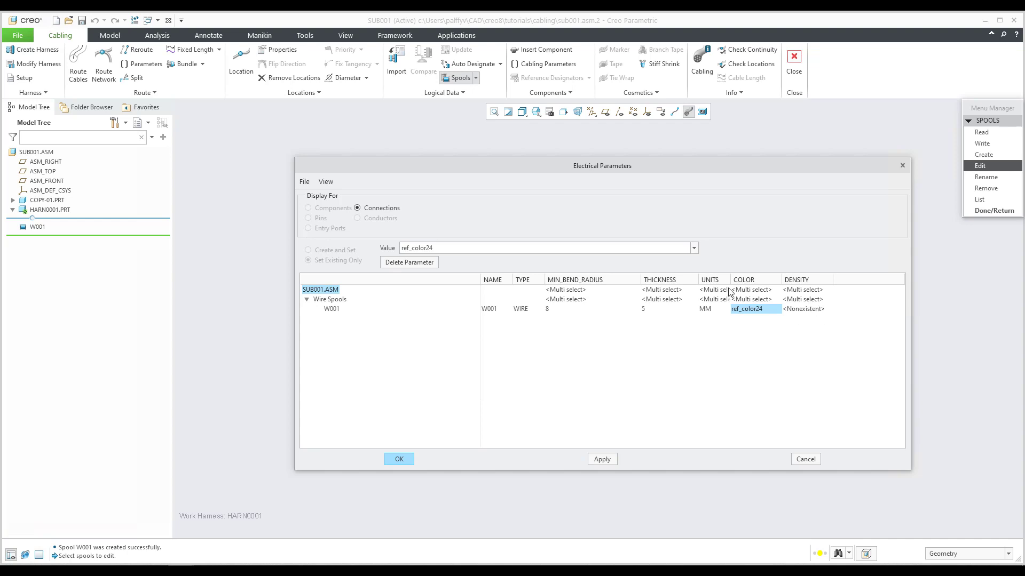
{"action": "left_click", "coordinate": [400, 459]}
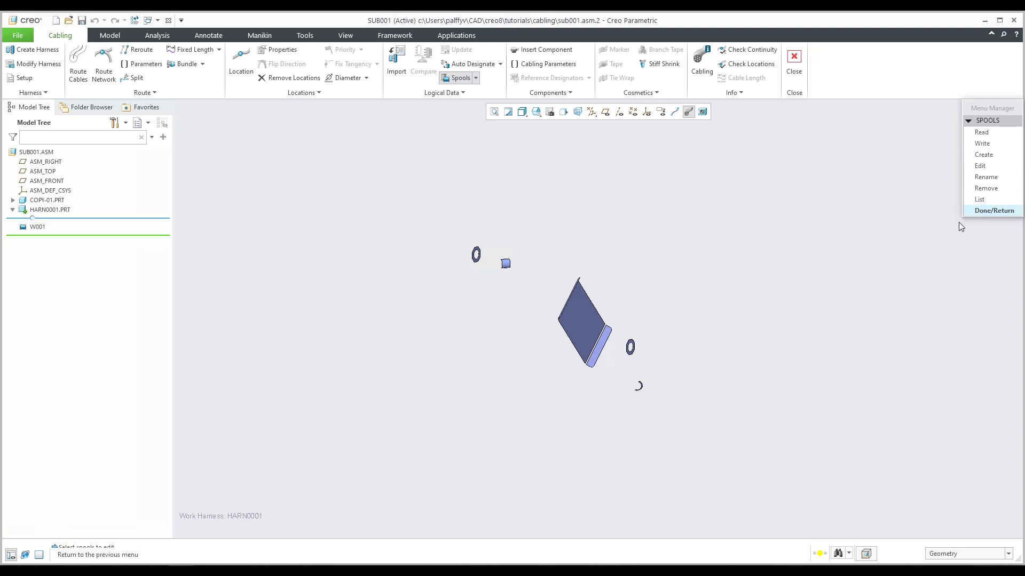
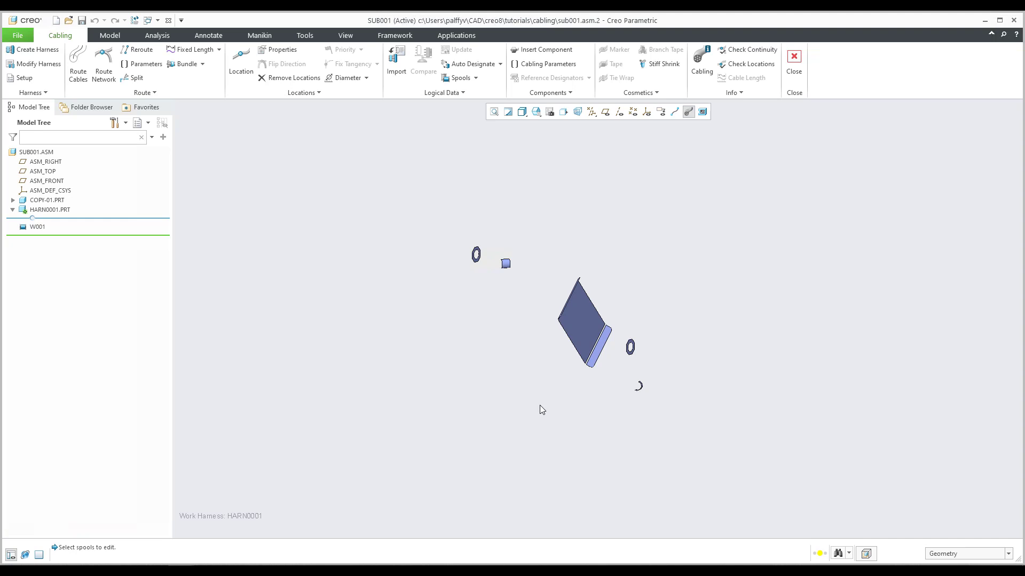
- Turn on the display of coordinate systems in the SUB001 assembly
{"action": "scroll", "coordinate": [642, 373], "scroll_direction": "up", "scroll_amount": 4}
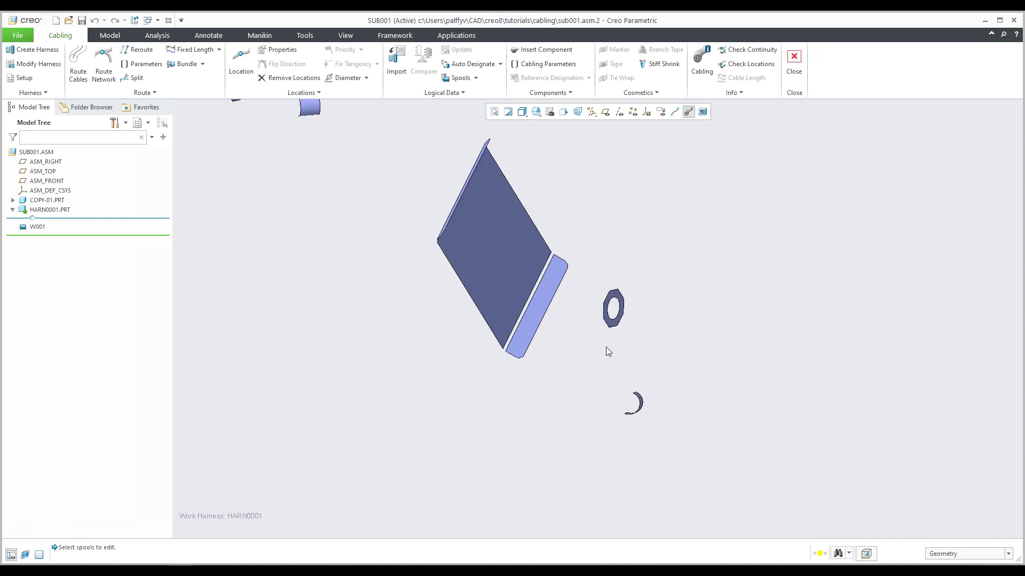
{"action": "scroll", "coordinate": [635, 397], "scroll_direction": "down", "scroll_amount": 2}
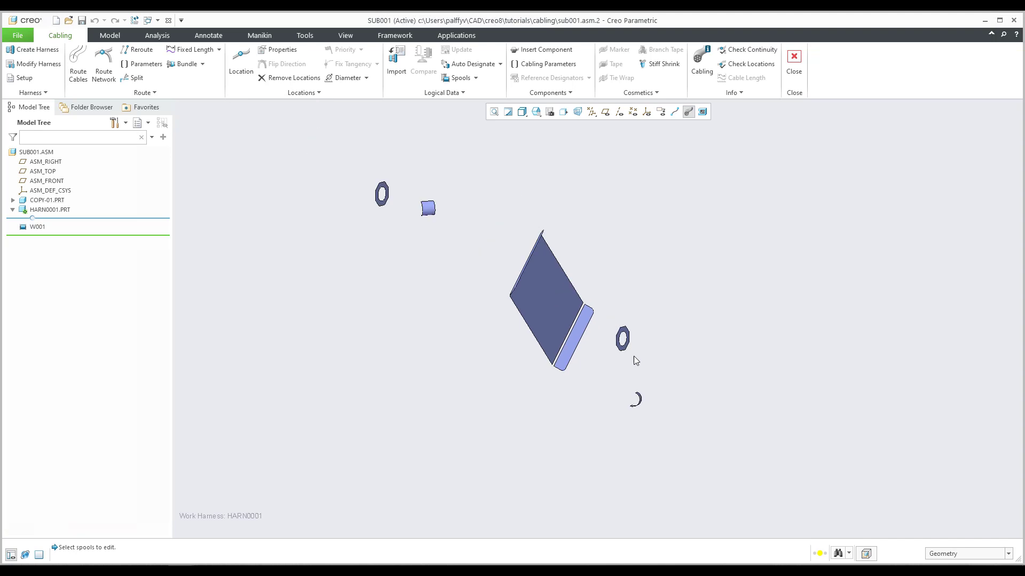
{"action": "left_click", "coordinate": [647, 112]}
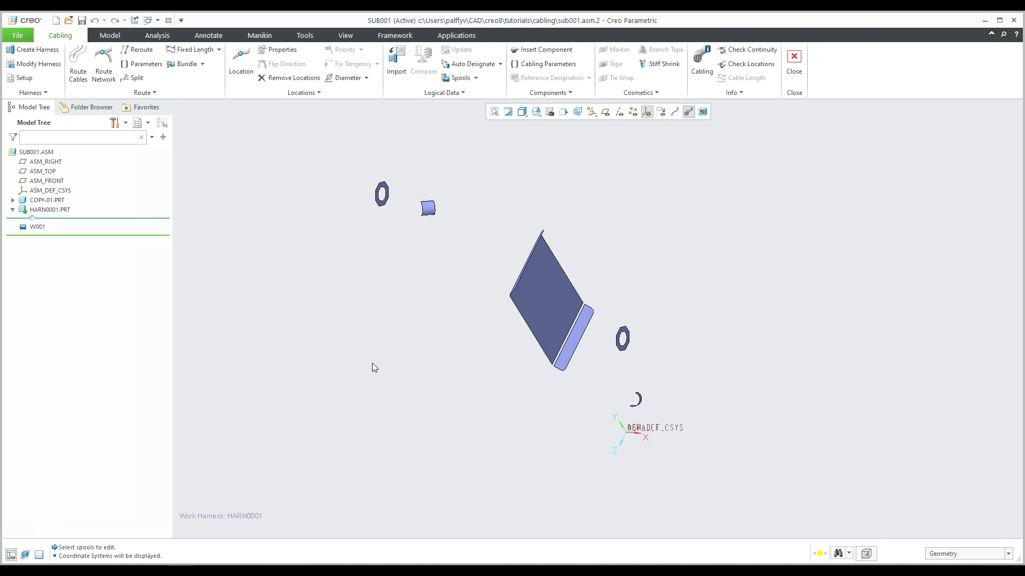
{"action": "left_click", "coordinate": [46, 200]}
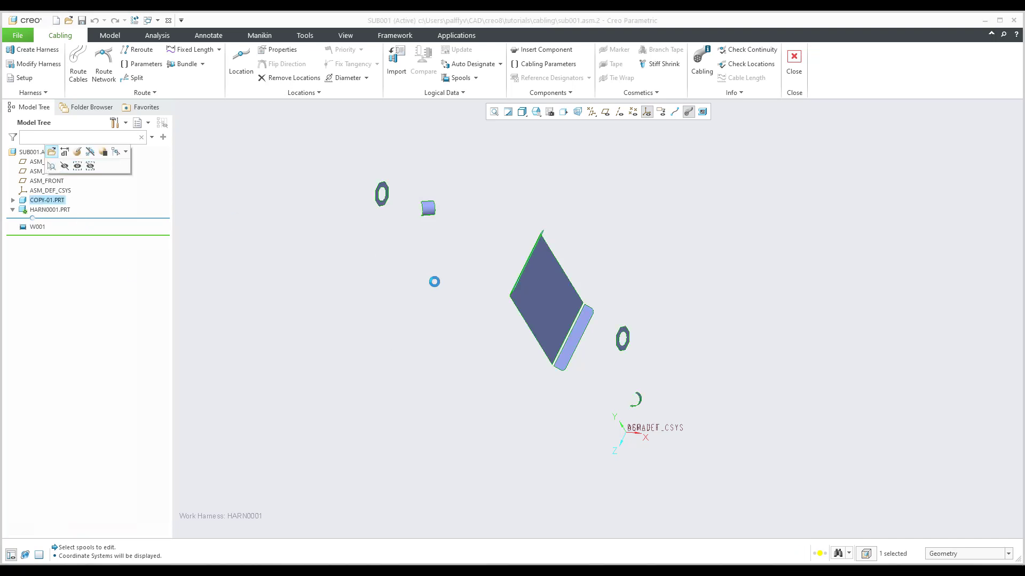
{"action": "left_click", "coordinate": [51, 152]}
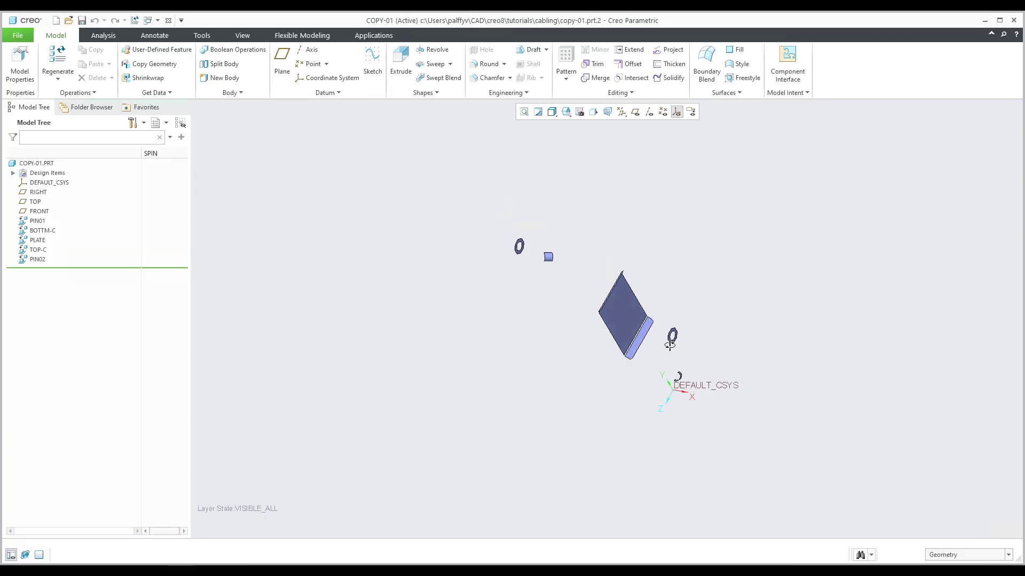
{"action": "scroll", "coordinate": [687, 353], "scroll_direction": "up", "scroll_amount": 5}
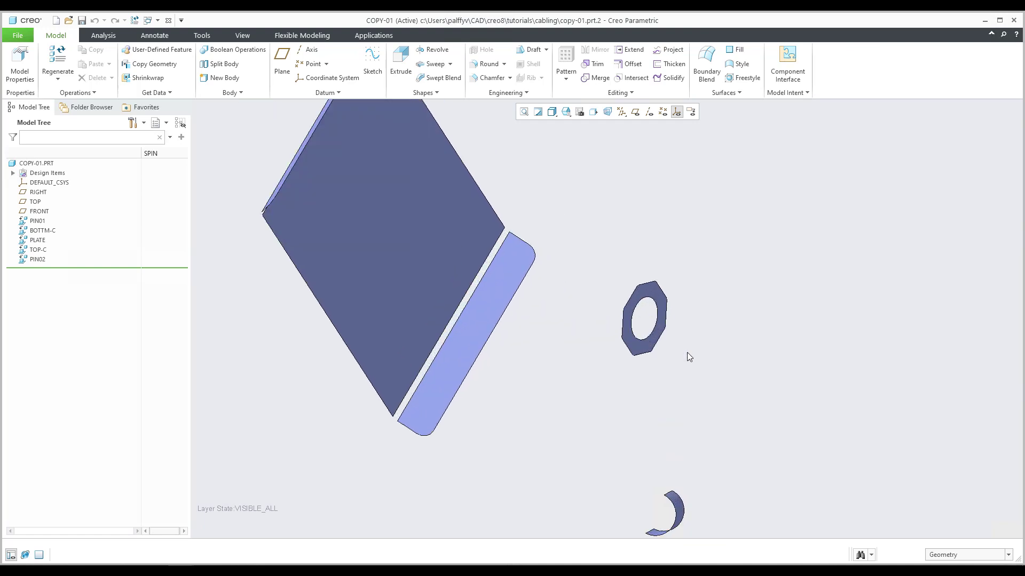
{"action": "scroll", "coordinate": [683, 342], "scroll_direction": "down", "scroll_amount": 5}
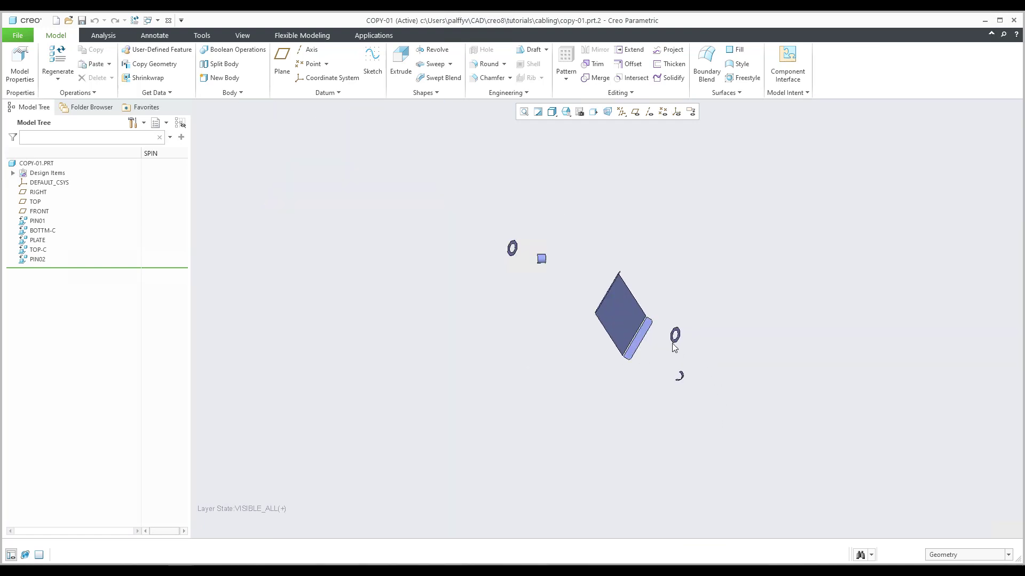
{"action": "scroll", "coordinate": [673, 348], "scroll_direction": "up", "scroll_amount": 5}
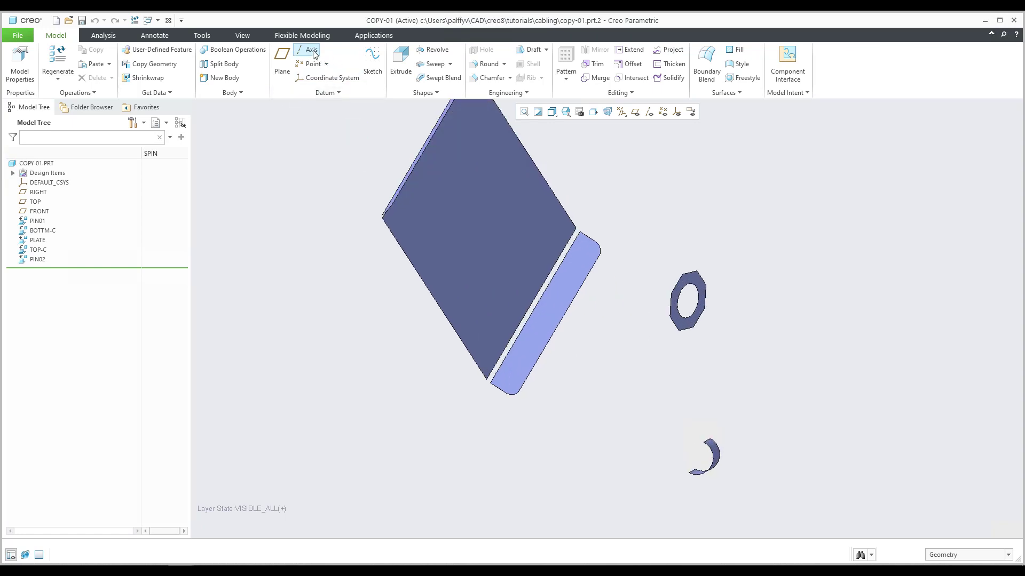
{"action": "left_click", "coordinate": [312, 50]}
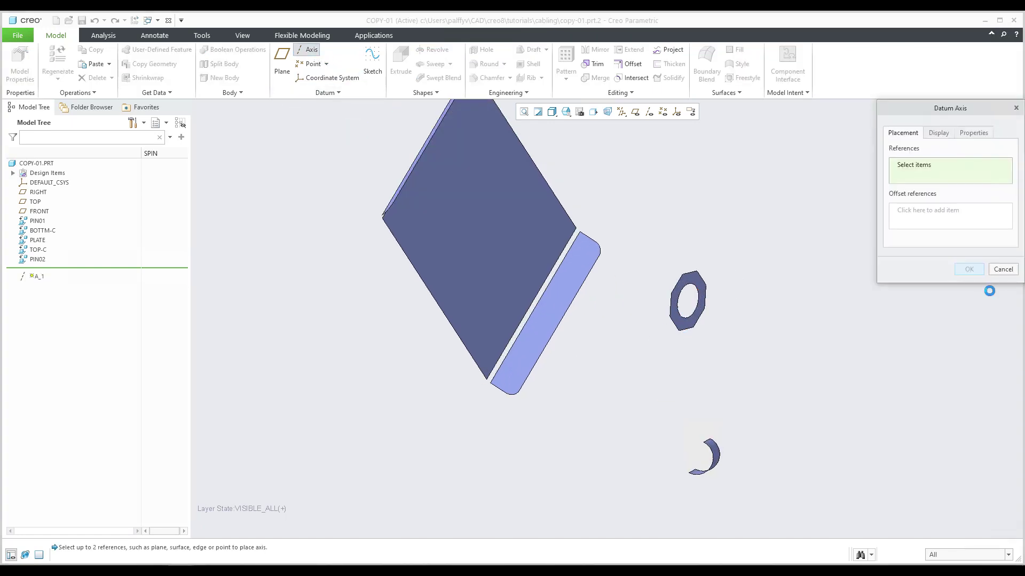
{"action": "left_click", "coordinate": [1003, 269]}
{"action": "scroll", "coordinate": [661, 399], "scroll_direction": "down", "scroll_amount": 5}
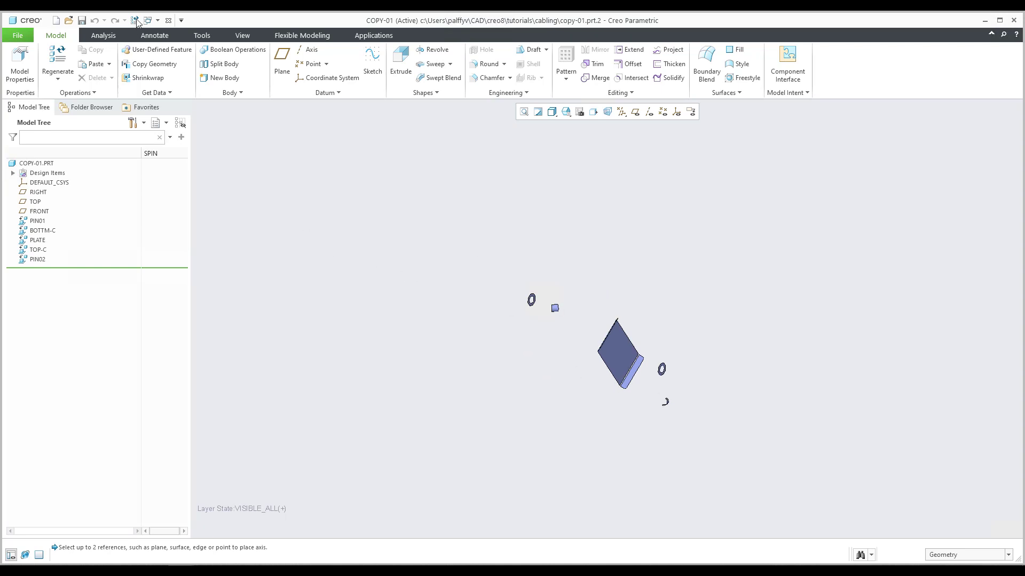
- Switch to the MAIN_ASM assembly window and activate COPY-01.PRT inside SUB001.ASM
{"action": "left_click", "coordinate": [157, 21]}
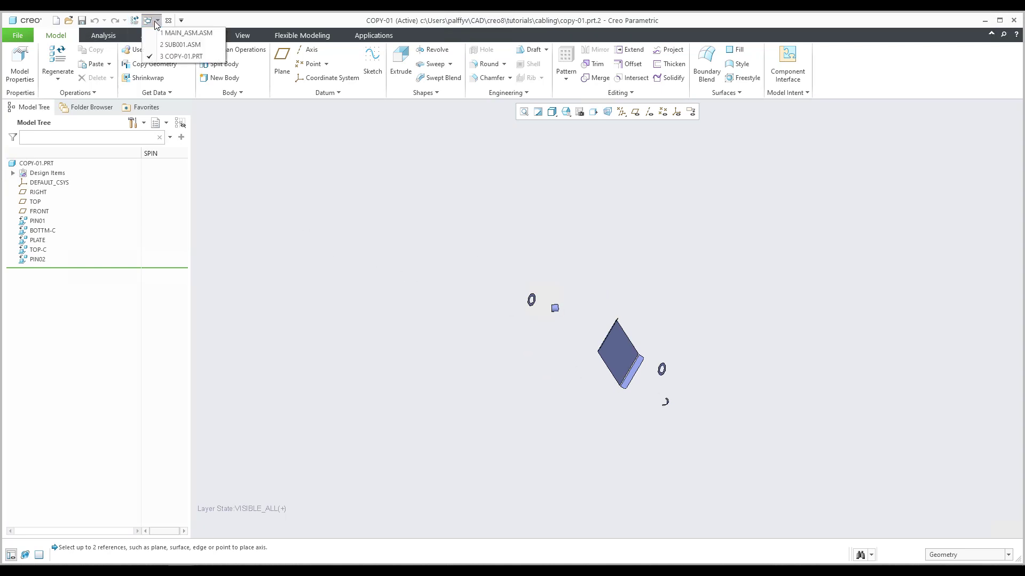
{"action": "left_click", "coordinate": [187, 33]}
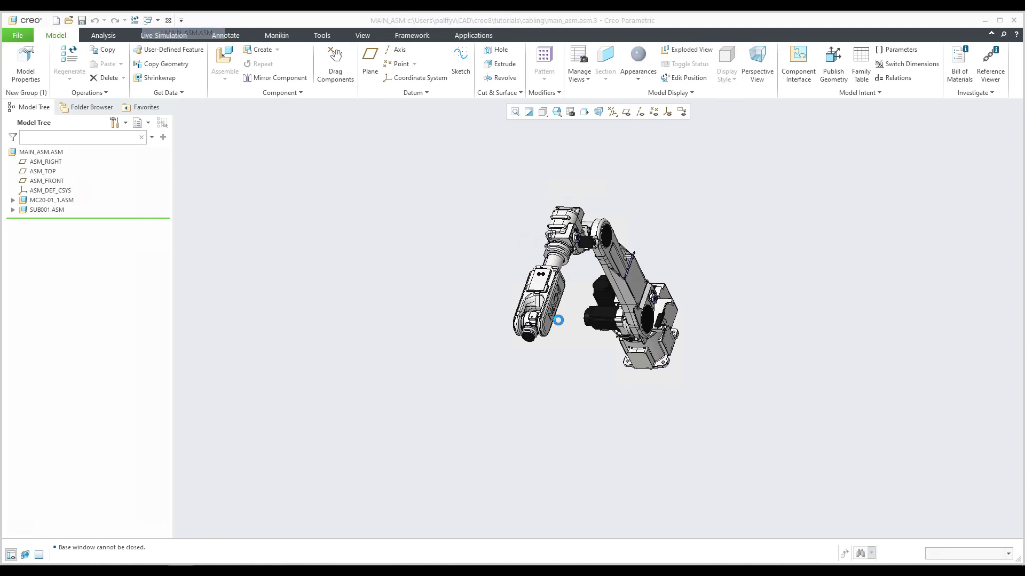
{"action": "left_click", "coordinate": [12, 210]}
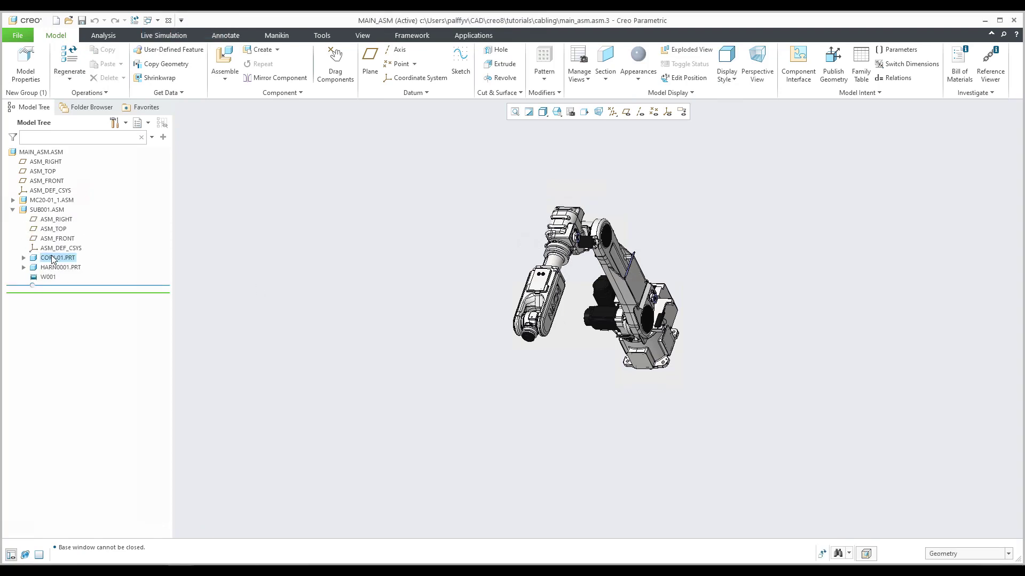
{"action": "left_click", "coordinate": [53, 259]}
{"action": "left_click", "coordinate": [59, 206]}
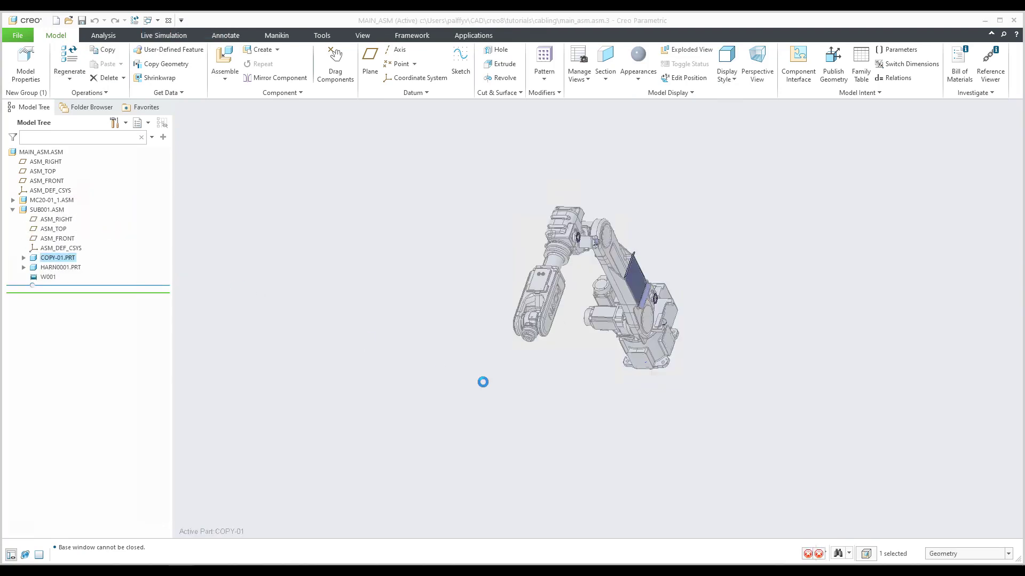
- Create a datum axis in COPY-01 through the cylindrical hole of the cable gland near the robot's base
{"action": "scroll", "coordinate": [671, 267], "scroll_direction": "up", "scroll_amount": 3}
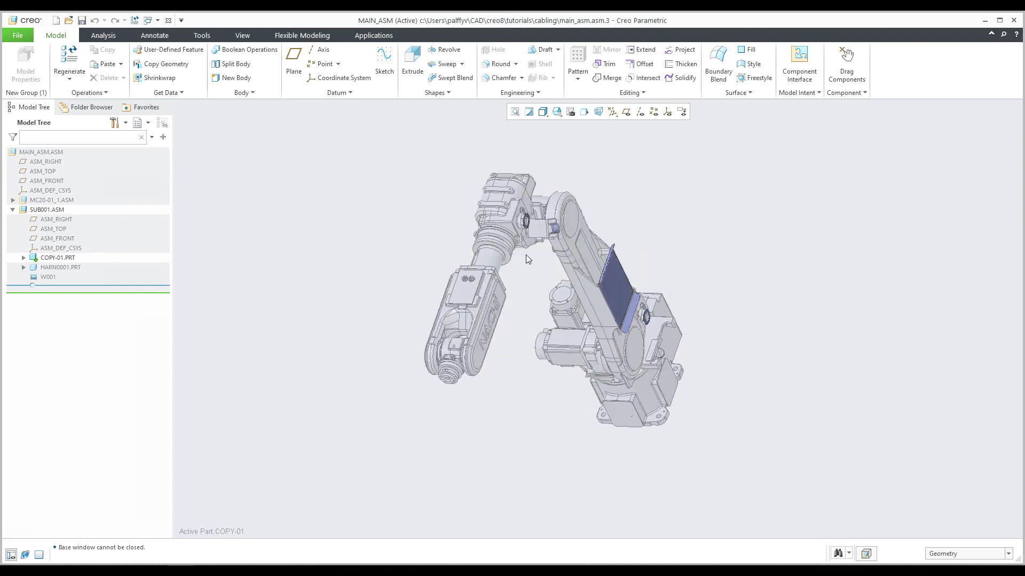
{"action": "left_click", "coordinate": [321, 49]}
{"action": "scroll", "coordinate": [658, 331], "scroll_direction": "up", "scroll_amount": 10}
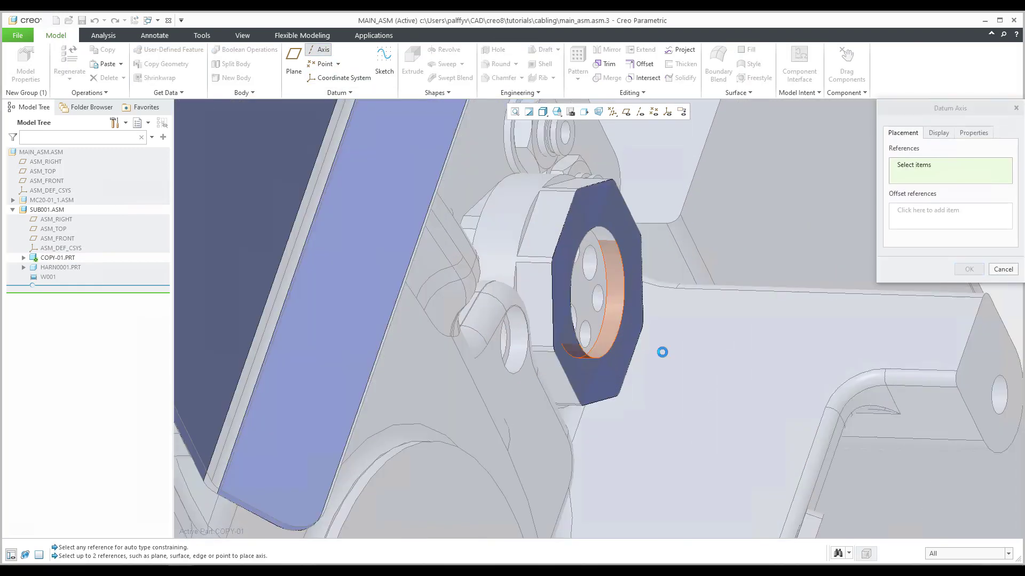
{"action": "left_click", "coordinate": [661, 353]}
{"action": "scroll", "coordinate": [697, 377], "scroll_direction": "down", "scroll_amount": 8}
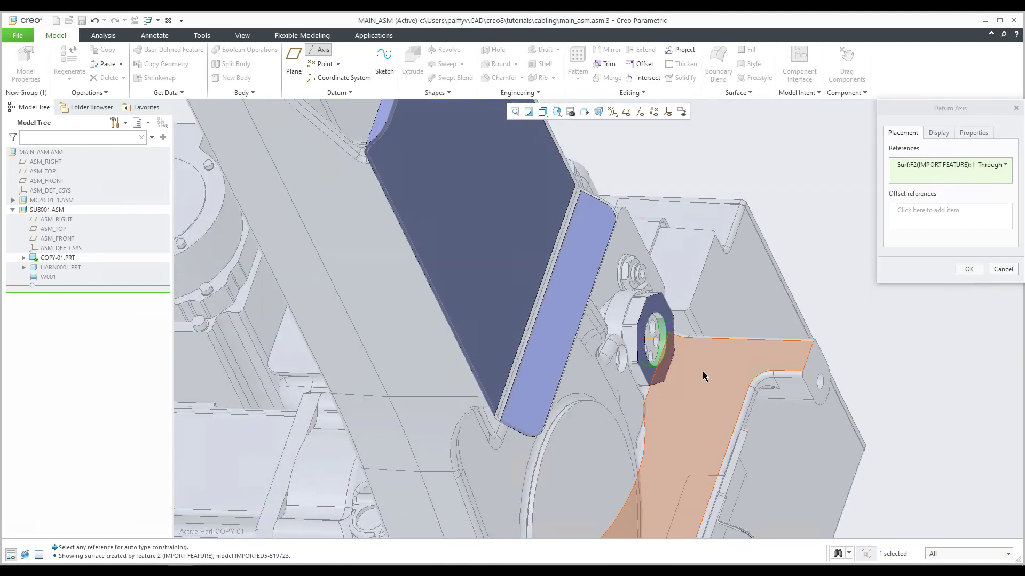
{"action": "left_click", "coordinate": [967, 269]}
{"action": "scroll", "coordinate": [907, 438], "scroll_direction": "down", "scroll_amount": 8}
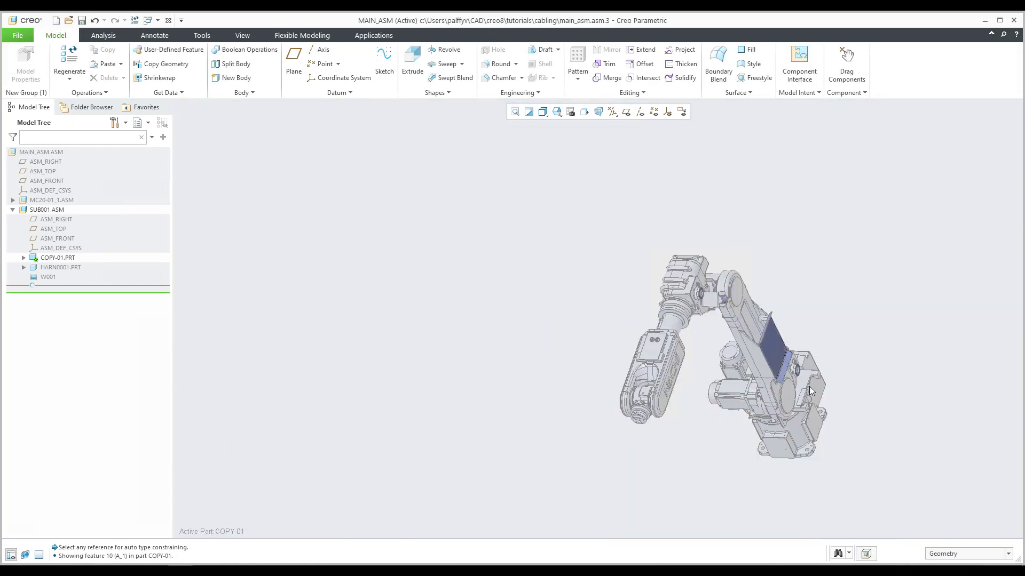
- Create a second datum axis in COPY-01 through the hole of the cable gland on the robot's upper arm housing
{"action": "scroll", "coordinate": [734, 336], "scroll_direction": "up", "scroll_amount": 5}
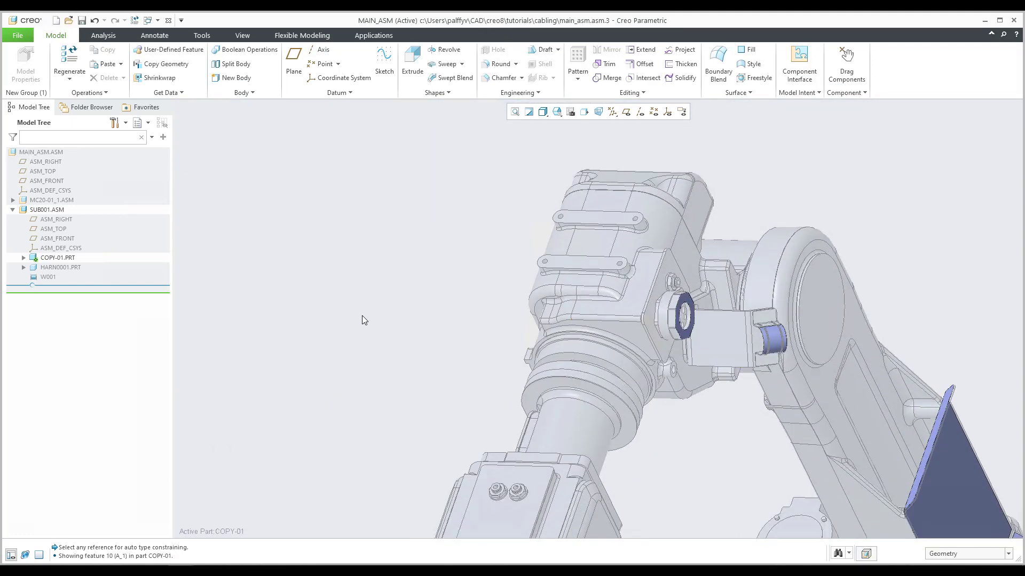
{"action": "left_click", "coordinate": [319, 49]}
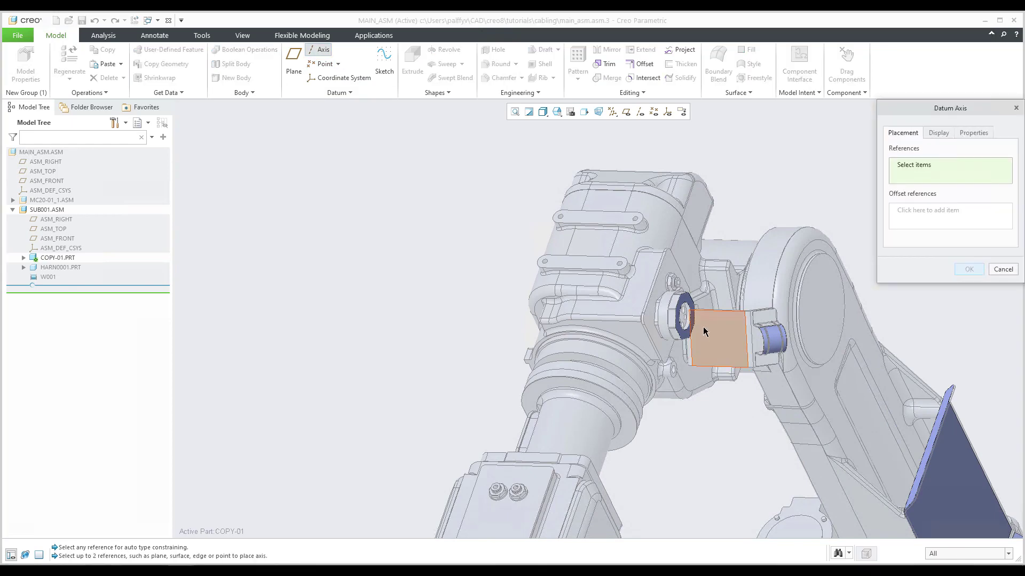
{"action": "scroll", "coordinate": [699, 331], "scroll_direction": "up", "scroll_amount": 5}
{"action": "left_click", "coordinate": [659, 323]}
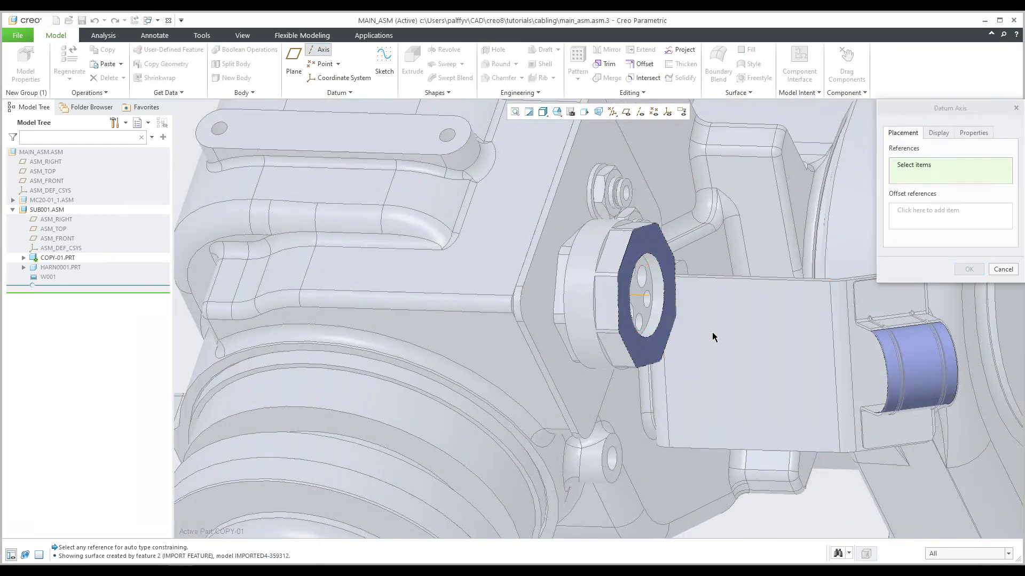
{"action": "left_click", "coordinate": [968, 269]}
{"action": "scroll", "coordinate": [780, 343], "scroll_direction": "down", "scroll_amount": 6}
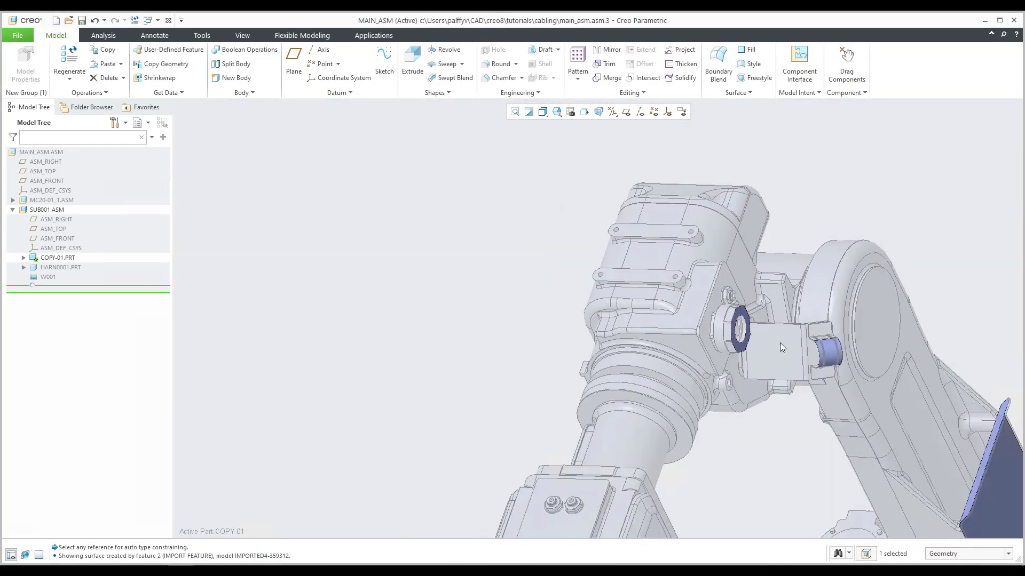
- Reactivate the MAIN_ASM top-level assembly and open COPY-01.PRT in its own window
{"action": "key", "text": "ctrl+a"}
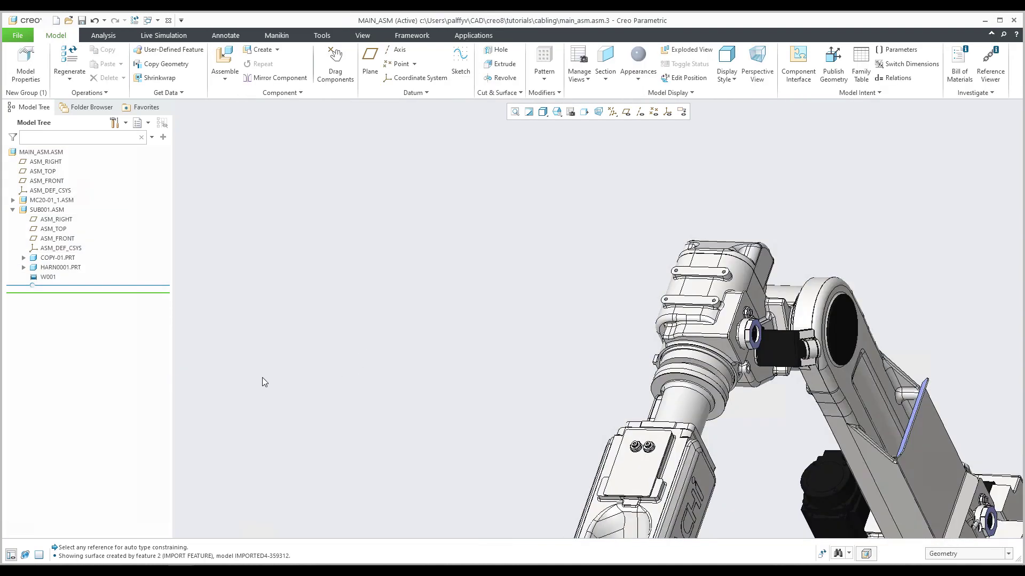
{"action": "left_click", "coordinate": [55, 259]}
{"action": "right_click", "coordinate": [55, 258]}
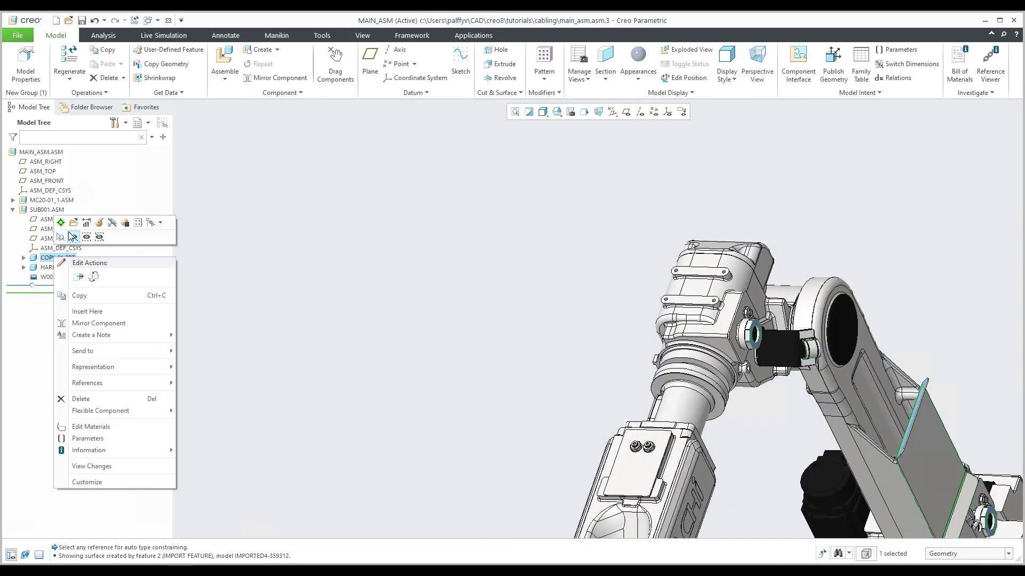
{"action": "left_click", "coordinate": [73, 223]}
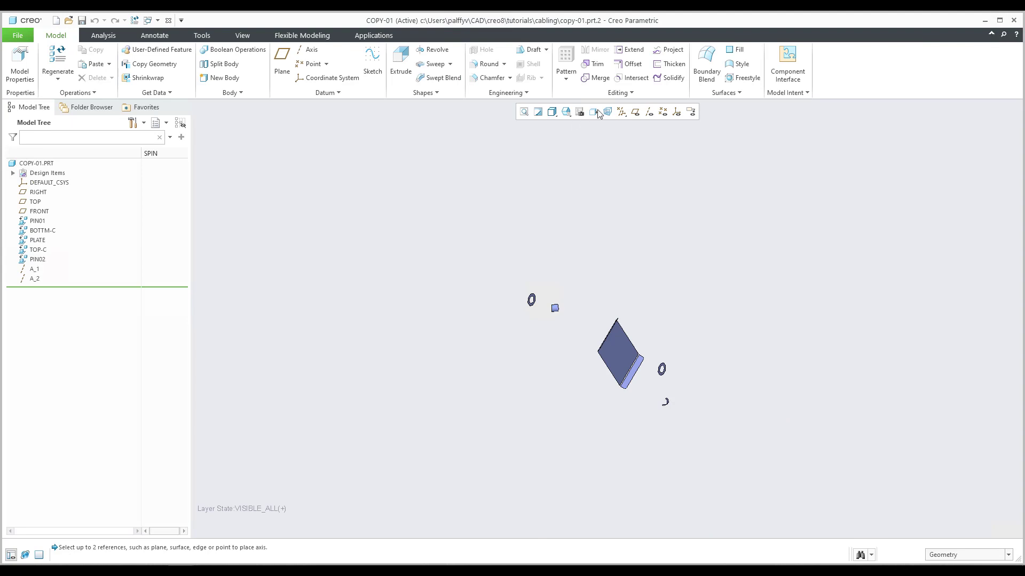
- Turn on the display of datum axes in COPY-01, inspect the axes of both octagonal rings and close the part window
{"action": "left_click", "coordinate": [648, 116]}
{"action": "scroll", "coordinate": [666, 386], "scroll_direction": "up", "scroll_amount": 5}
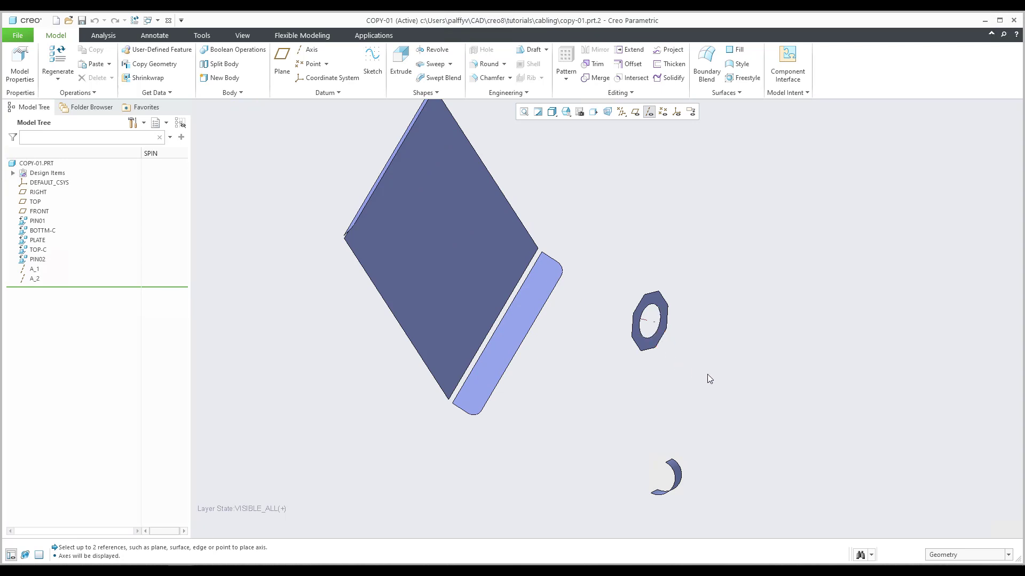
{"action": "scroll", "coordinate": [708, 379], "scroll_direction": "down", "scroll_amount": 4}
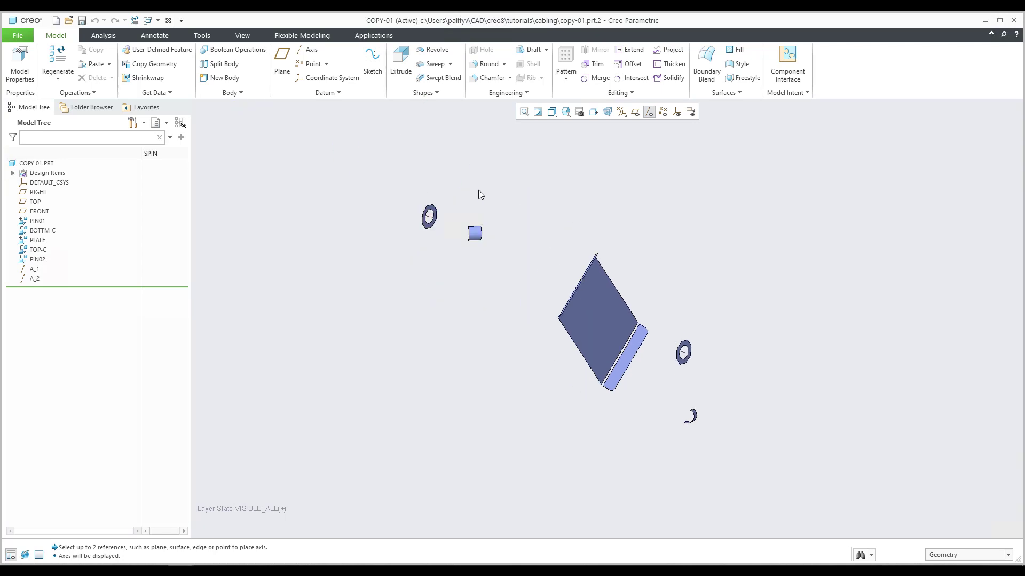
{"action": "left_click", "coordinate": [168, 20]}
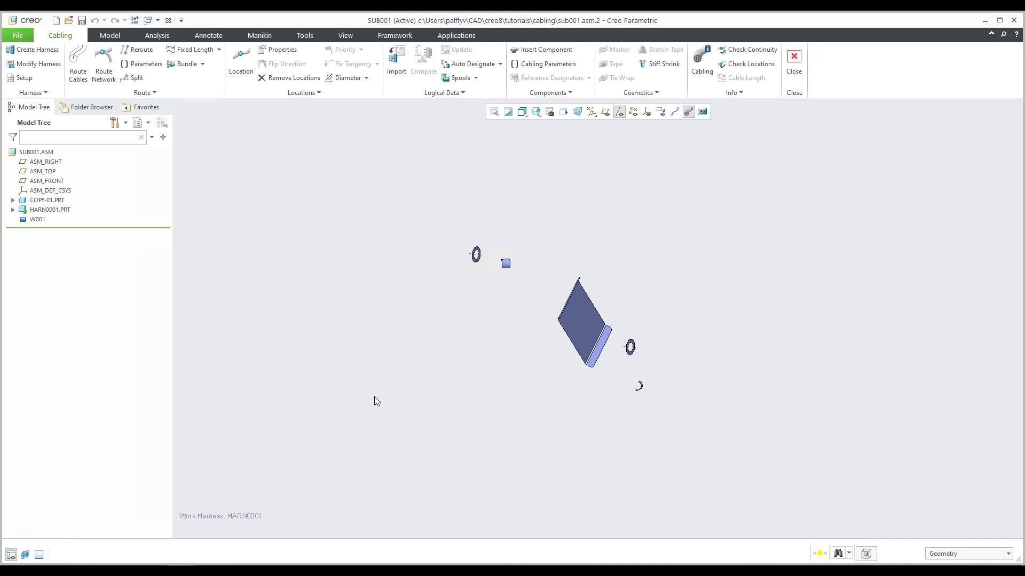
- Exit the cabling environment of SUB001 and insert pin.prt from the session as a new component
{"action": "left_click", "coordinate": [793, 60]}
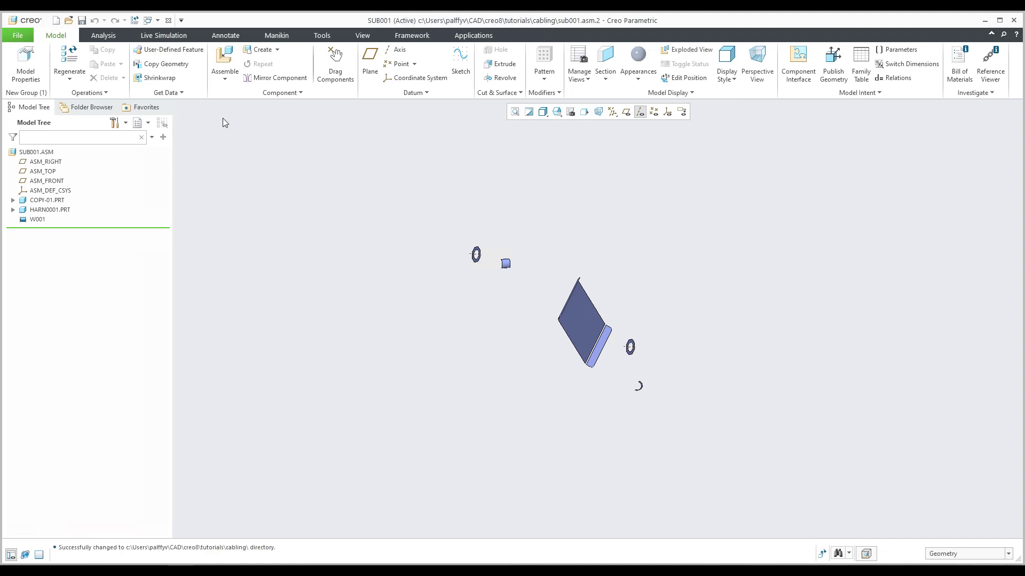
{"action": "left_click", "coordinate": [224, 61]}
{"action": "left_click", "coordinate": [352, 236]}
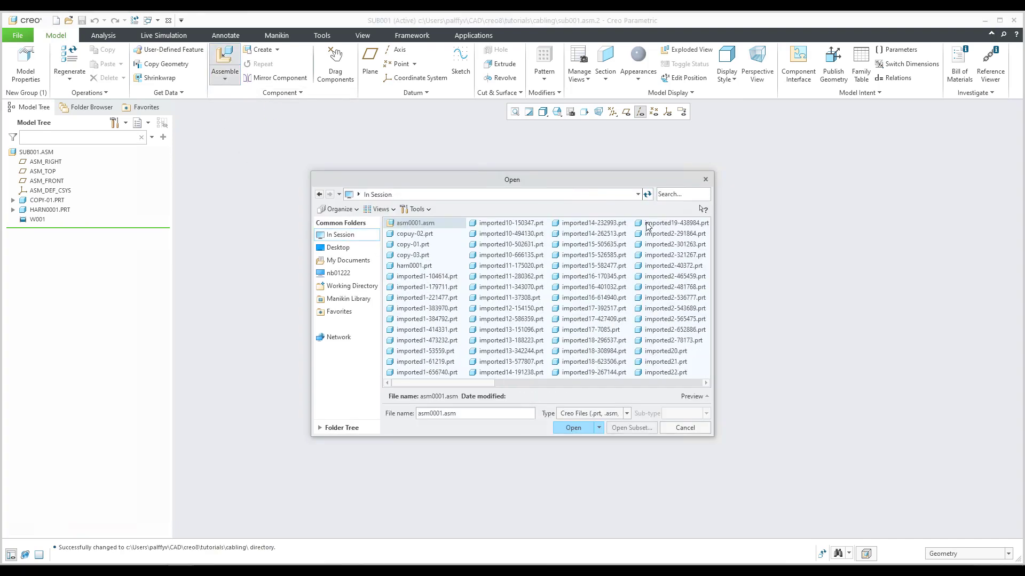
{"action": "left_click", "coordinate": [676, 195]}
{"action": "type", "text": "pl"}
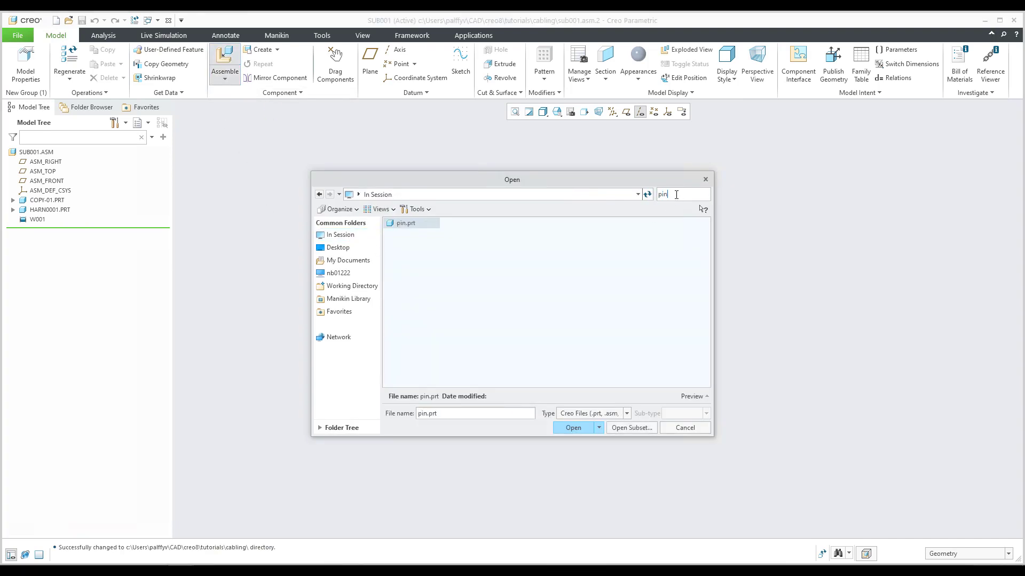
{"action": "double_click", "coordinate": [408, 223]}
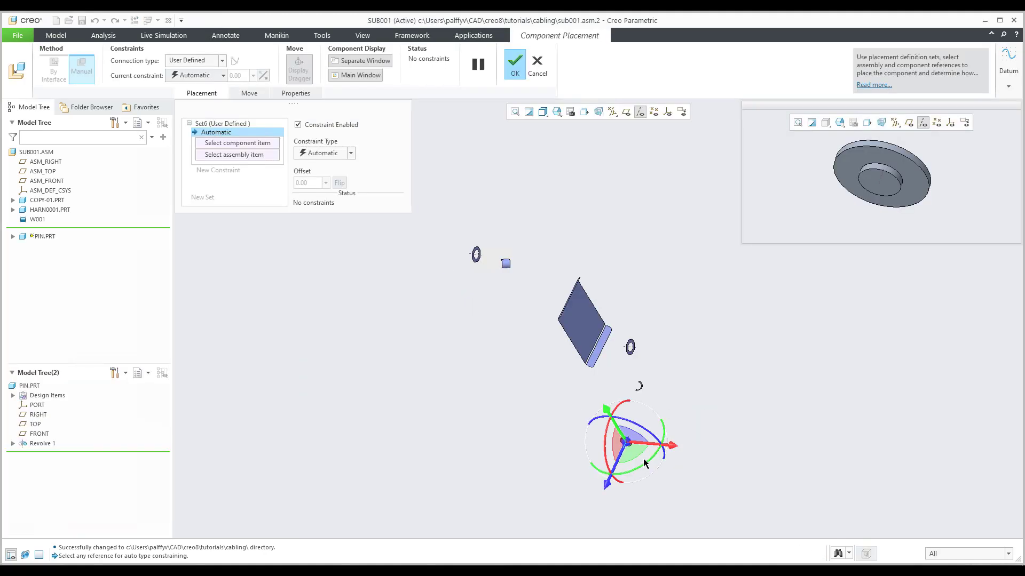
- Move the unplaced pin beside the octagonal ring near the base and rotate it to face the ring
{"action": "left_click_drag", "start_coordinate": [627, 456], "coordinate": [653, 360]}
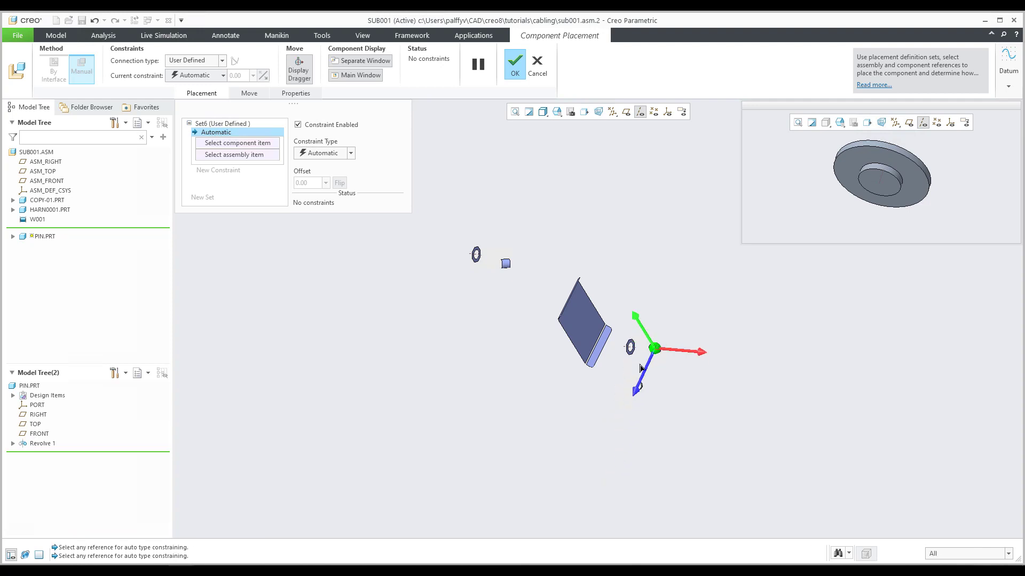
{"action": "scroll", "coordinate": [646, 359], "scroll_direction": "up", "scroll_amount": 3}
{"action": "scroll", "coordinate": [645, 358], "scroll_direction": "up", "scroll_amount": 2}
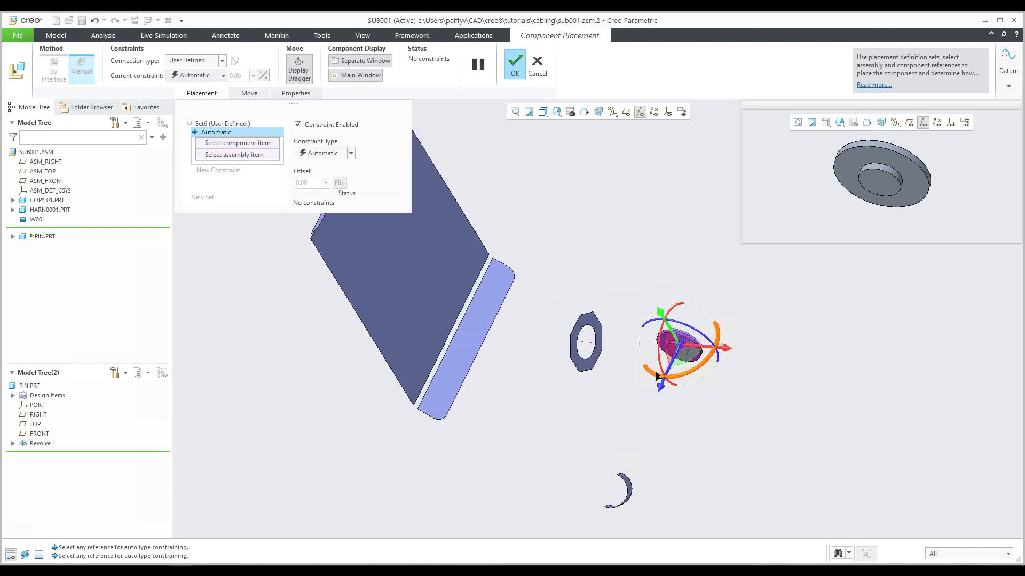
{"action": "left_click_drag", "start_coordinate": [669, 380], "coordinate": [700, 373]}
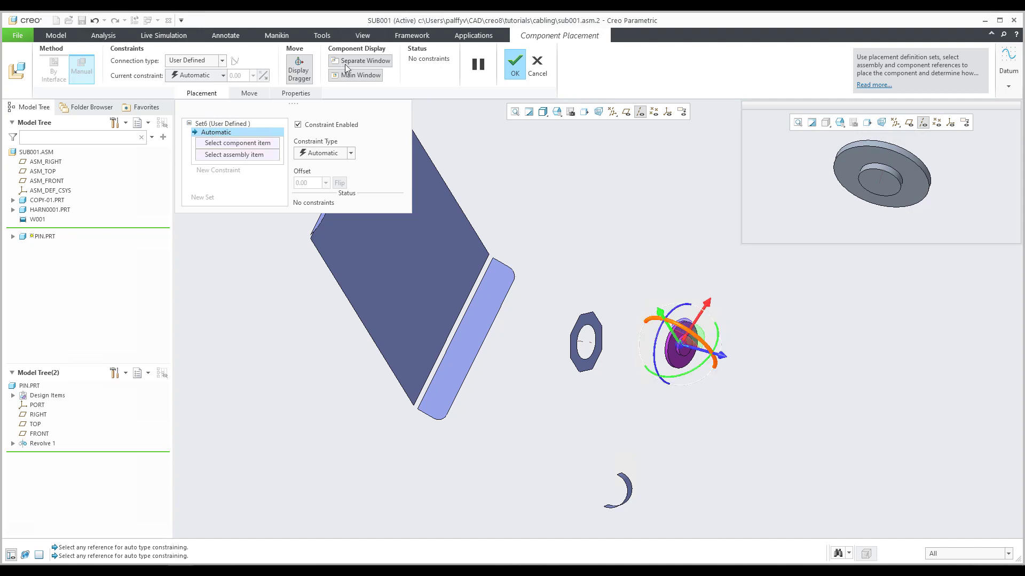
{"action": "left_click", "coordinate": [366, 61]}
{"action": "left_click", "coordinate": [366, 62]}
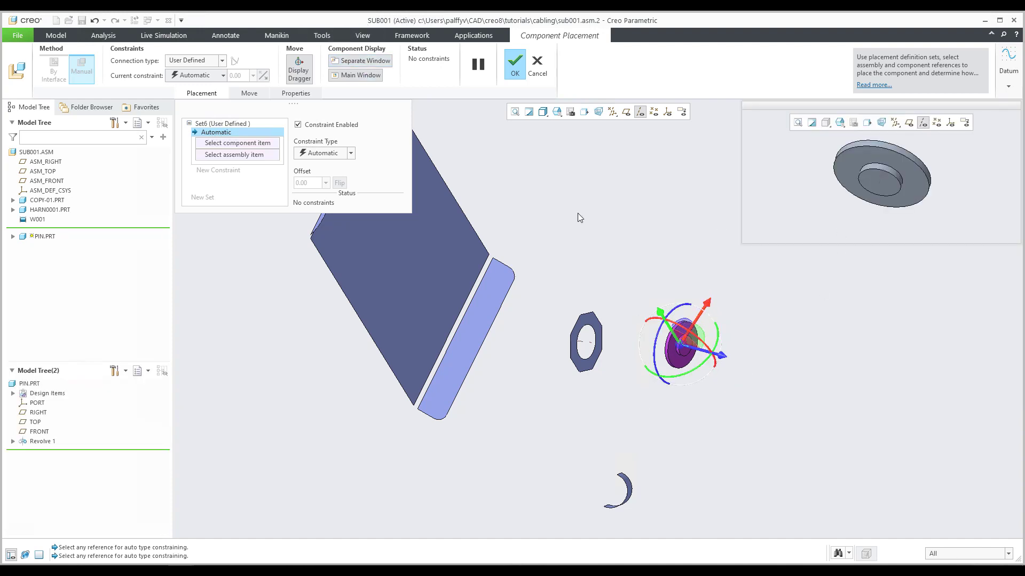
- Constrain the pin's axis A_1 to axis A_1 of COPY-01 as Coincident
{"action": "scroll", "coordinate": [875, 198], "scroll_direction": "up", "scroll_amount": 4}
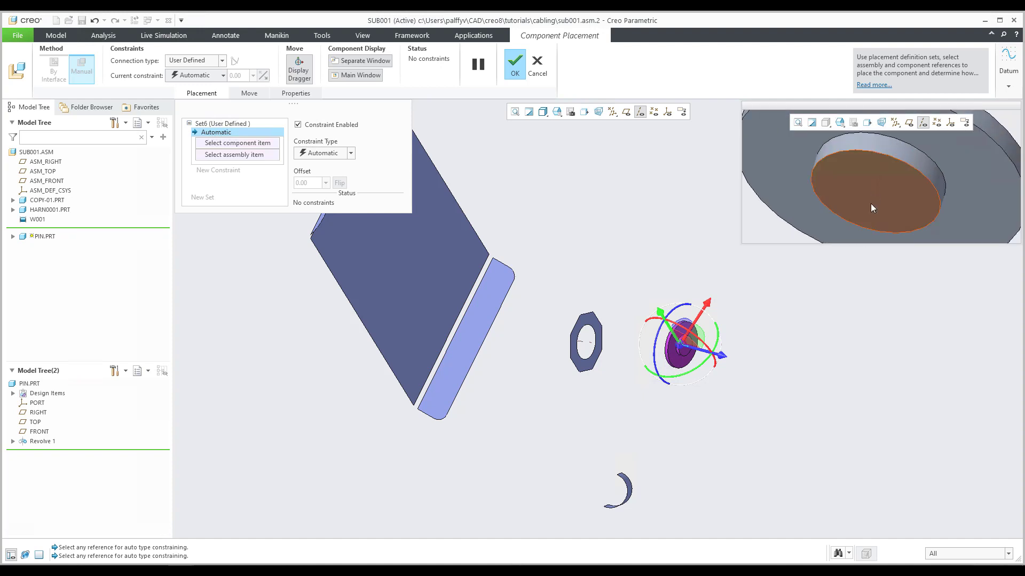
{"action": "left_click", "coordinate": [881, 179]}
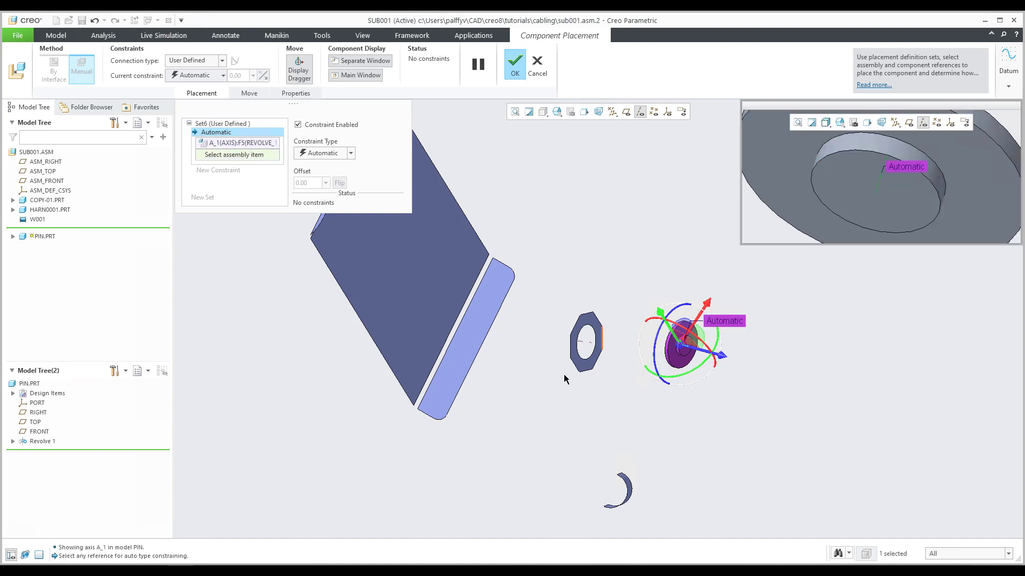
{"action": "left_click", "coordinate": [584, 344]}
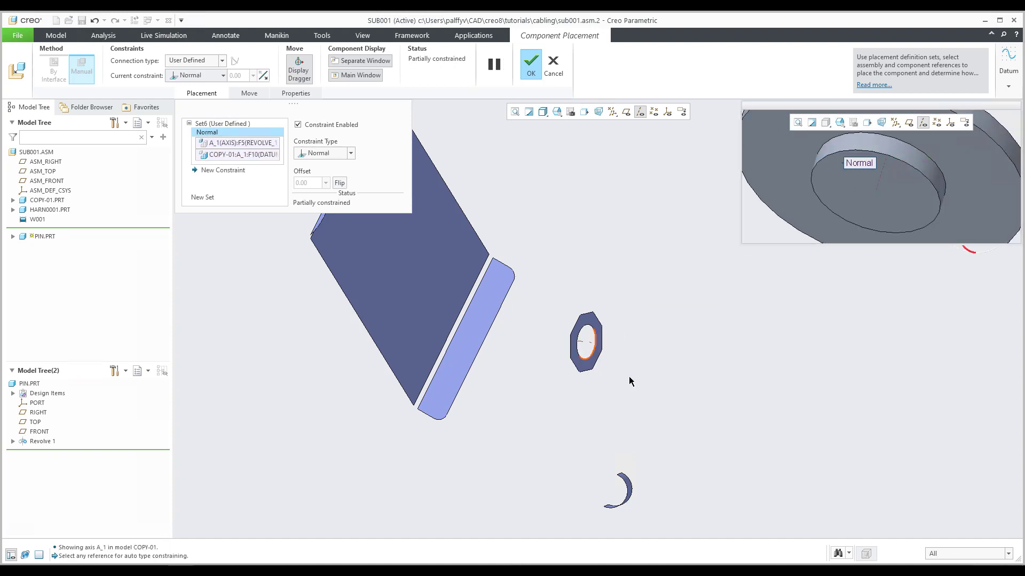
{"action": "scroll", "coordinate": [667, 371], "scroll_direction": "down", "scroll_amount": 3}
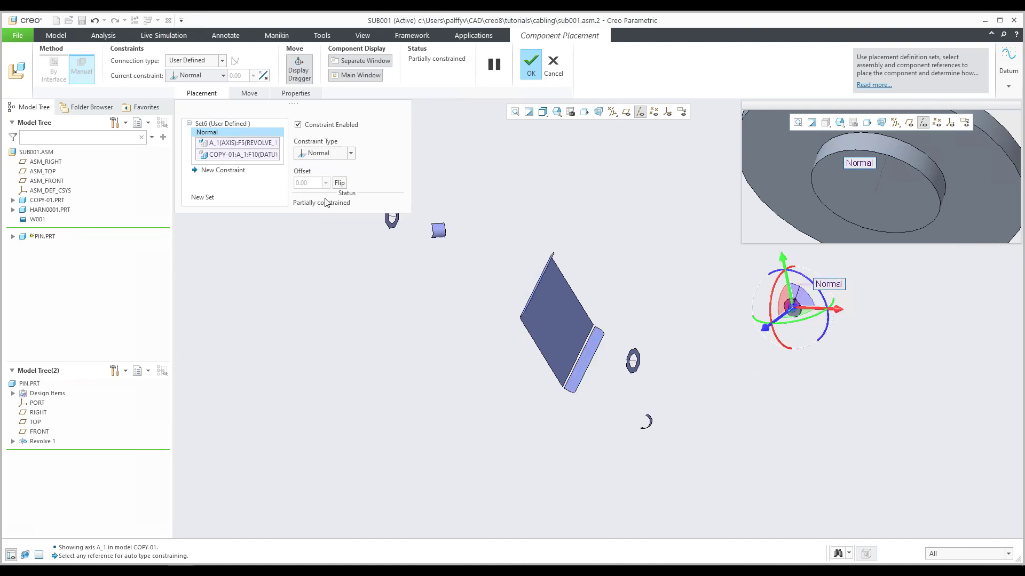
{"action": "left_click", "coordinate": [325, 155]}
{"action": "left_click", "coordinate": [323, 194]}
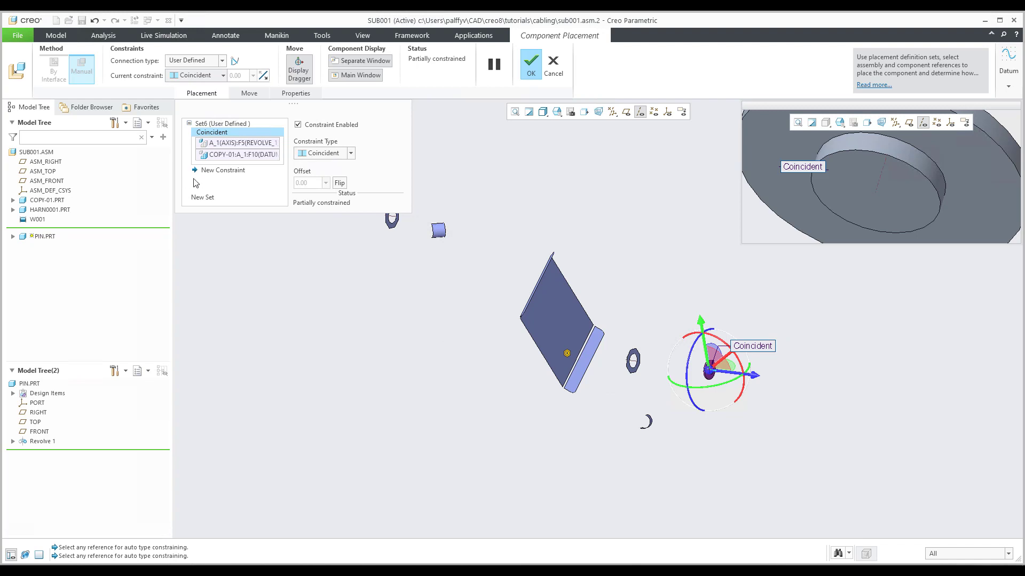
- Add a Coincident constraint between the pin's flange face and the octagonal PIN01 surface of COPY-01, and accept the placement
{"action": "left_click", "coordinate": [219, 171]}
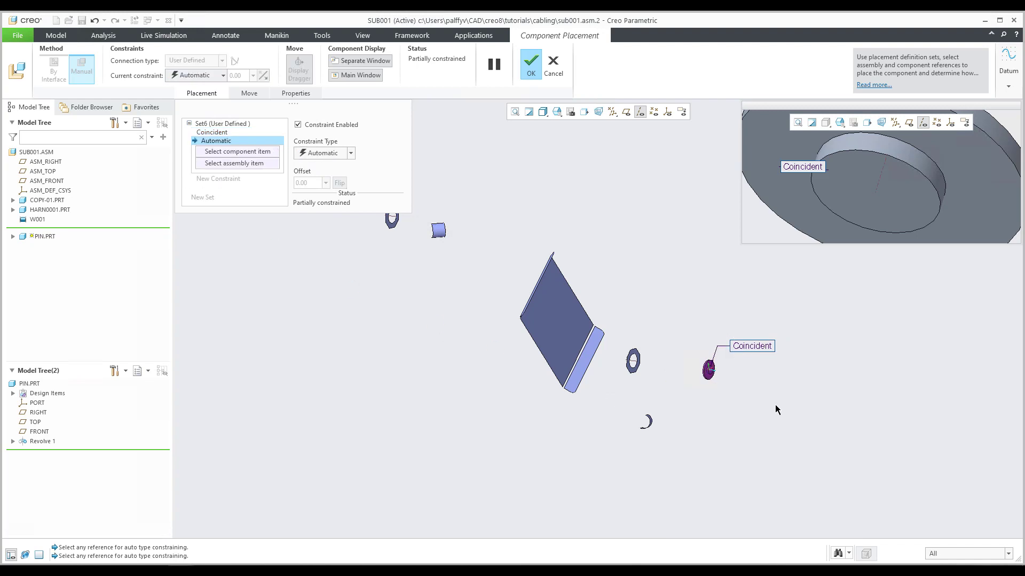
{"action": "left_click_drag", "start_coordinate": [778, 408], "coordinate": [654, 417]}
{"action": "scroll", "coordinate": [637, 385], "scroll_direction": "up", "scroll_amount": 2}
{"action": "scroll", "coordinate": [637, 385], "scroll_direction": "up", "scroll_amount": 3}
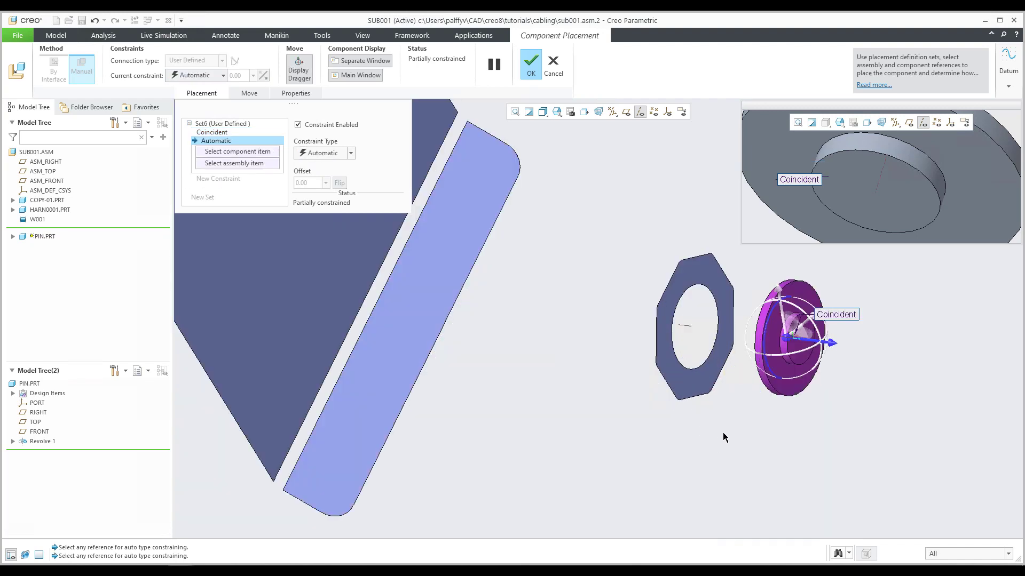
{"action": "left_click", "coordinate": [742, 392]}
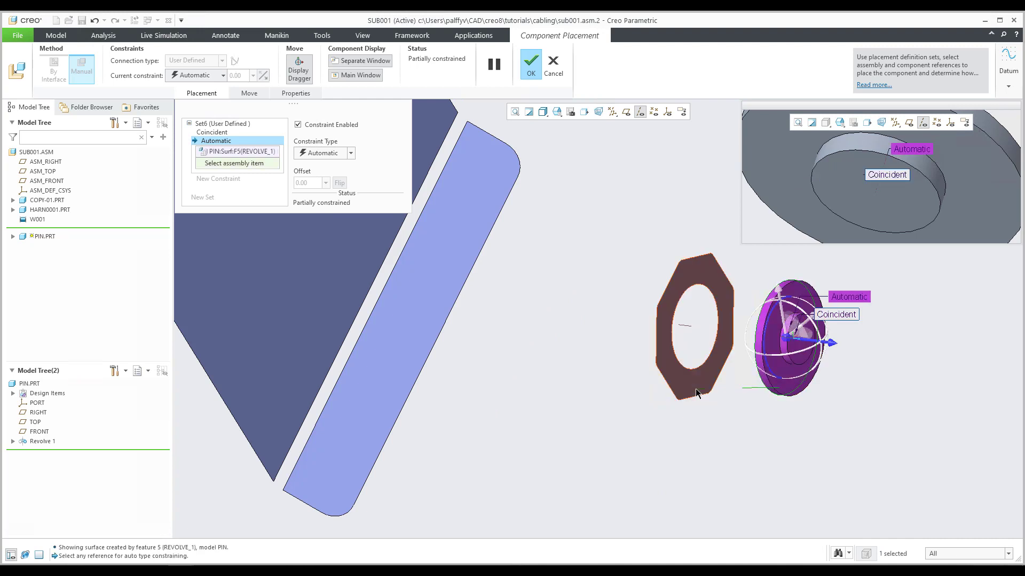
{"action": "left_click", "coordinate": [718, 374]}
{"action": "left_click", "coordinate": [334, 155]}
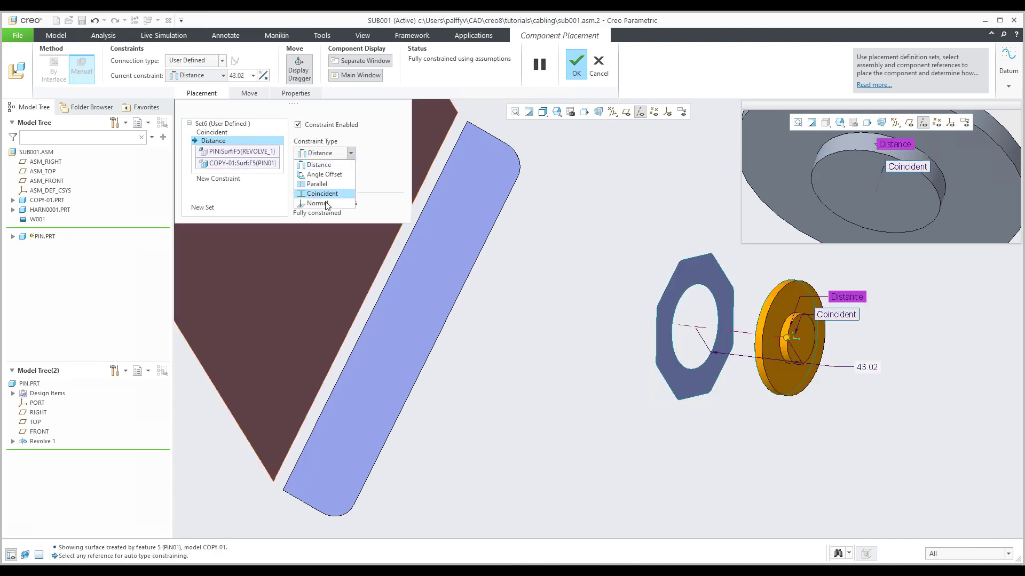
{"action": "left_click", "coordinate": [328, 195]}
{"action": "left_click", "coordinate": [569, 66]}
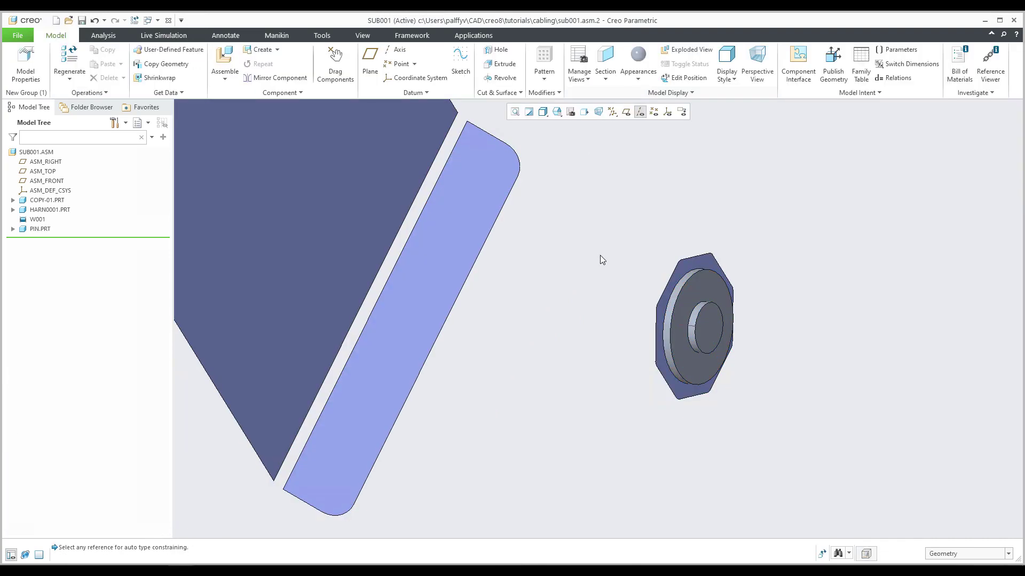
{"action": "scroll", "coordinate": [626, 320], "scroll_direction": "down", "scroll_amount": 5}
{"action": "middle_click_drag", "start_coordinate": [626, 320], "coordinate": [620, 377]}
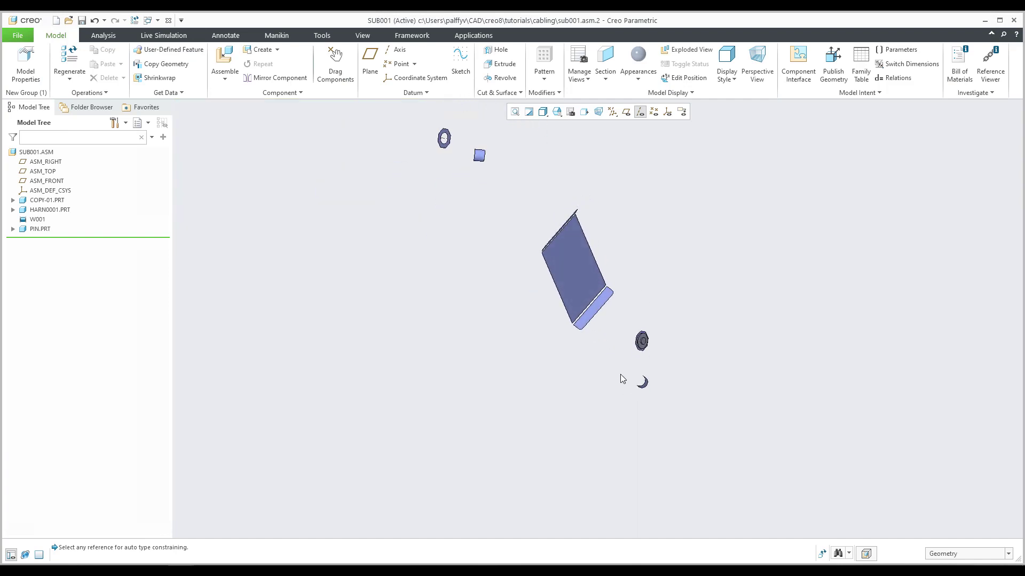
{"action": "scroll", "coordinate": [652, 350], "scroll_direction": "up", "scroll_amount": 5}
{"action": "scroll", "coordinate": [654, 353], "scroll_direction": "up", "scroll_amount": 3}
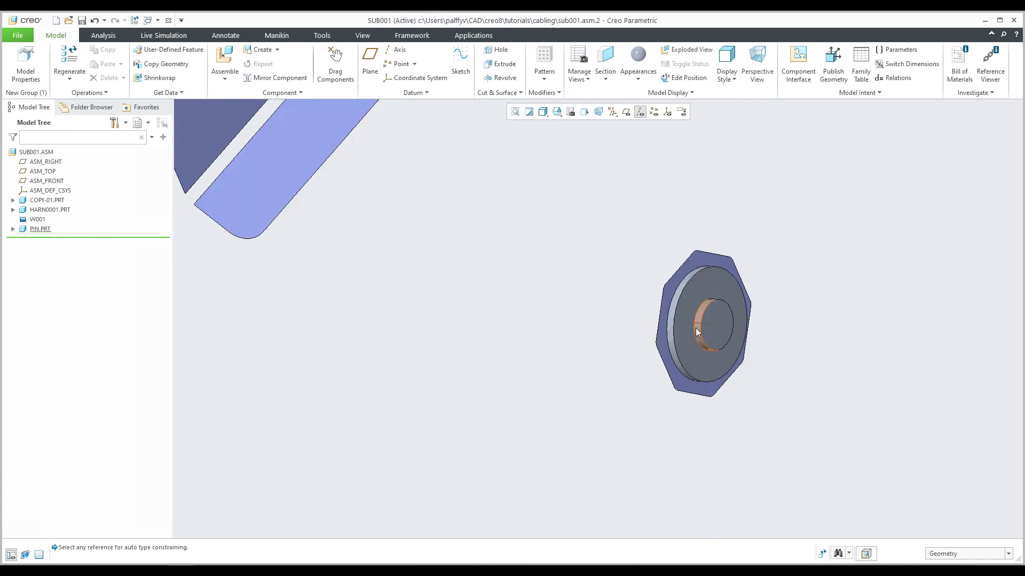
{"action": "scroll", "coordinate": [697, 336], "scroll_direction": "down", "scroll_amount": 3}
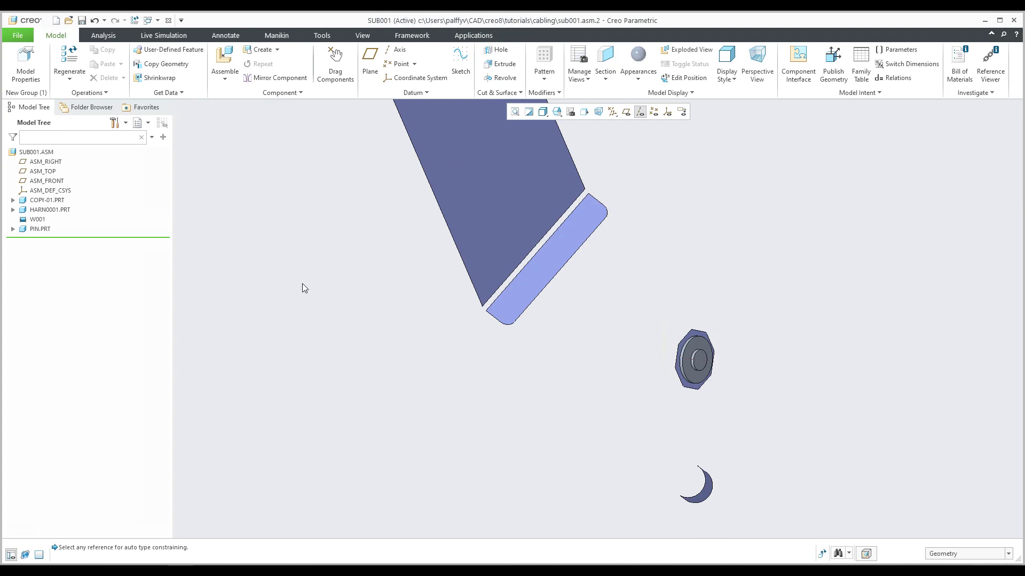
- Copy the placed pin to the second octagonal ring, coincident with axis A_2 and the PIN02 surface of COPY-01, and accept the placement
{"action": "left_click", "coordinate": [50, 234]}
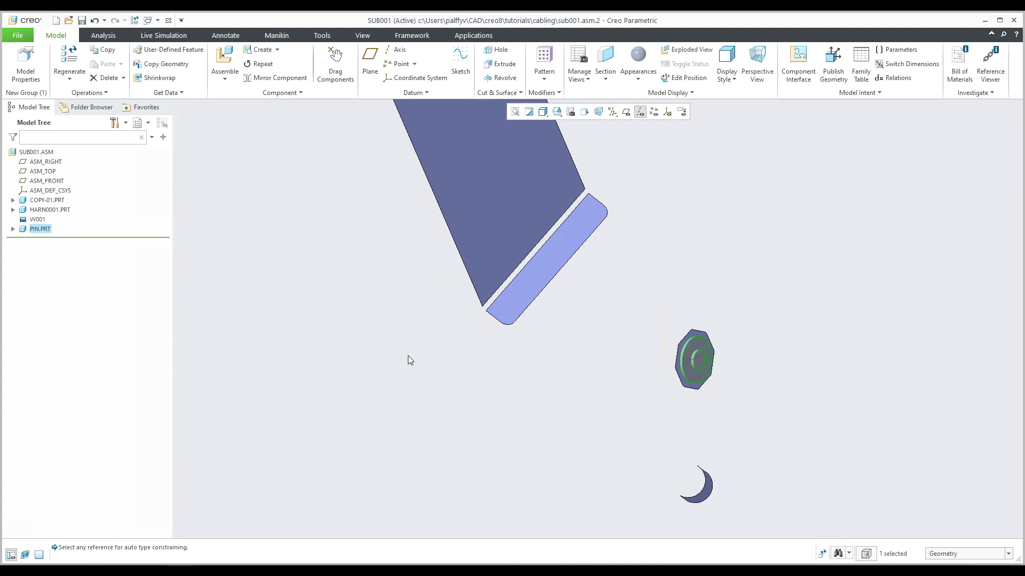
{"action": "middle_click_drag", "start_coordinate": [682, 433], "coordinate": [598, 313]}
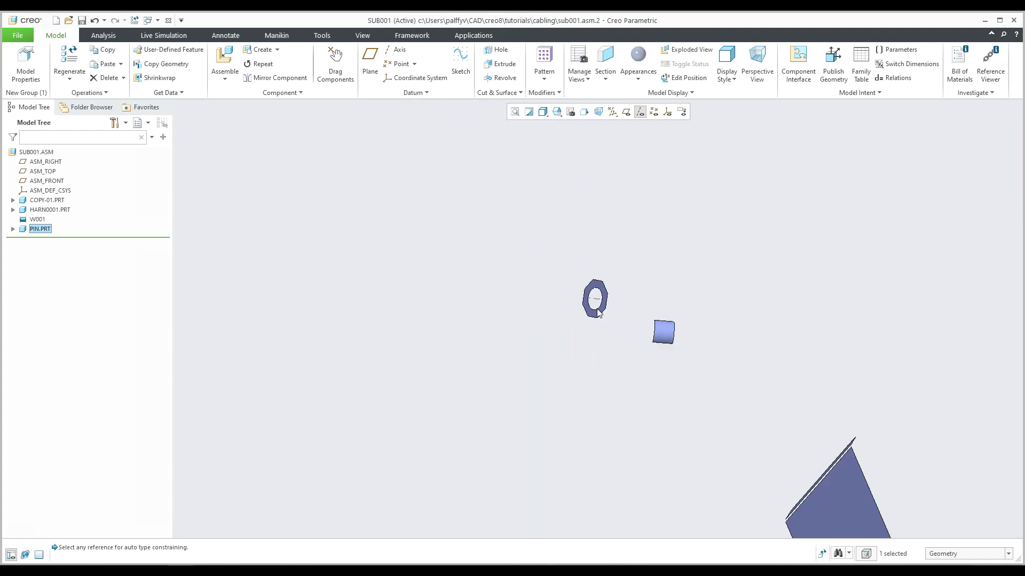
{"action": "scroll", "coordinate": [598, 312], "scroll_direction": "up", "scroll_amount": 3}
{"action": "left_click", "coordinate": [592, 292]}
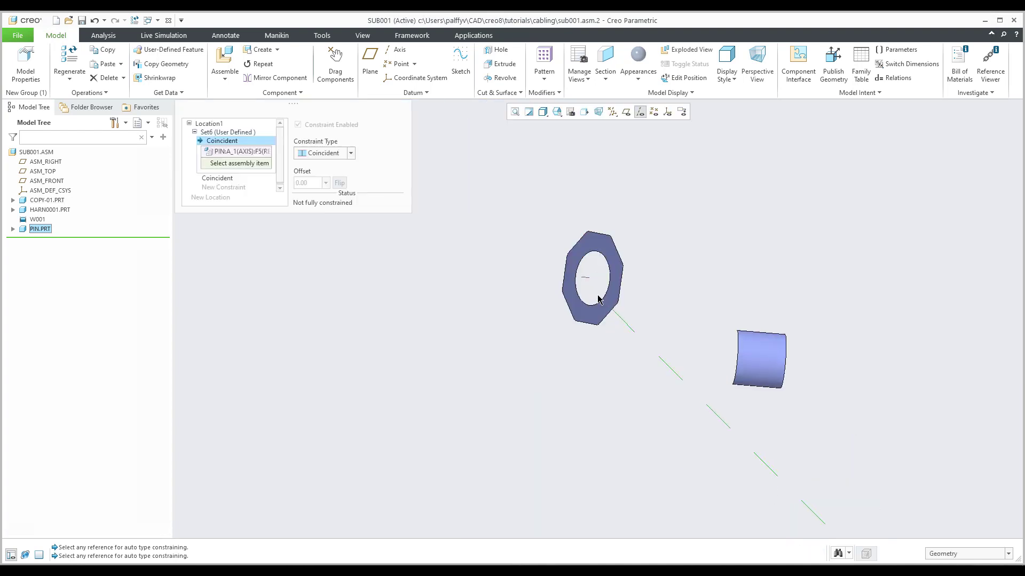
{"action": "scroll", "coordinate": [579, 268], "scroll_direction": "up", "scroll_amount": 3}
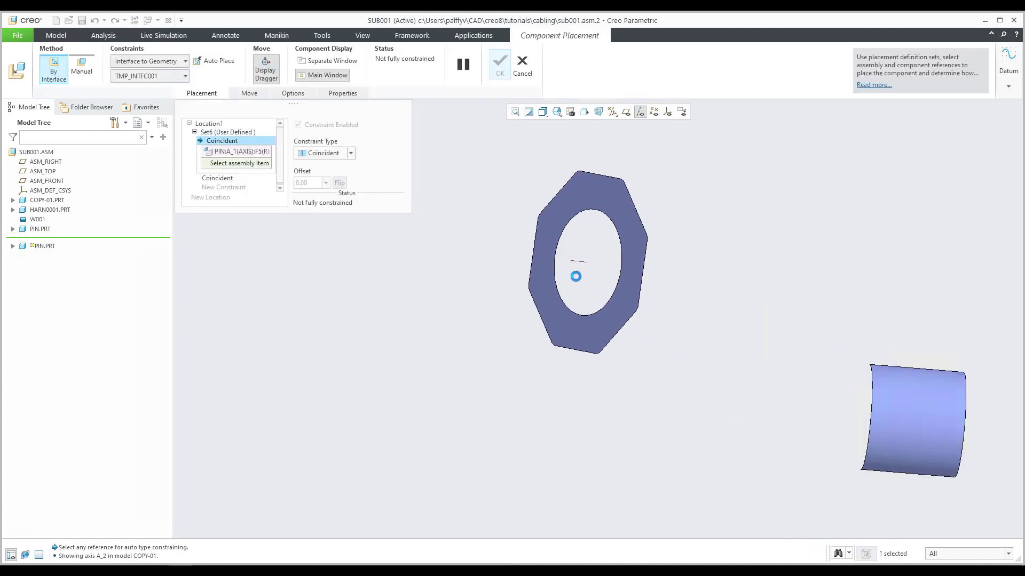
{"action": "left_click", "coordinate": [578, 270]}
{"action": "left_click", "coordinate": [572, 329]}
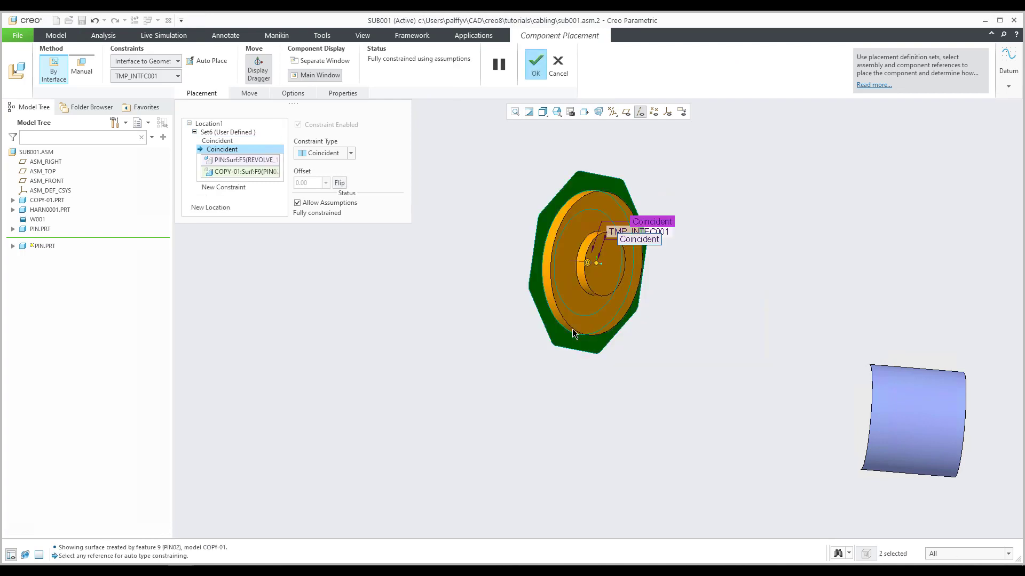
{"action": "left_click", "coordinate": [535, 65]}
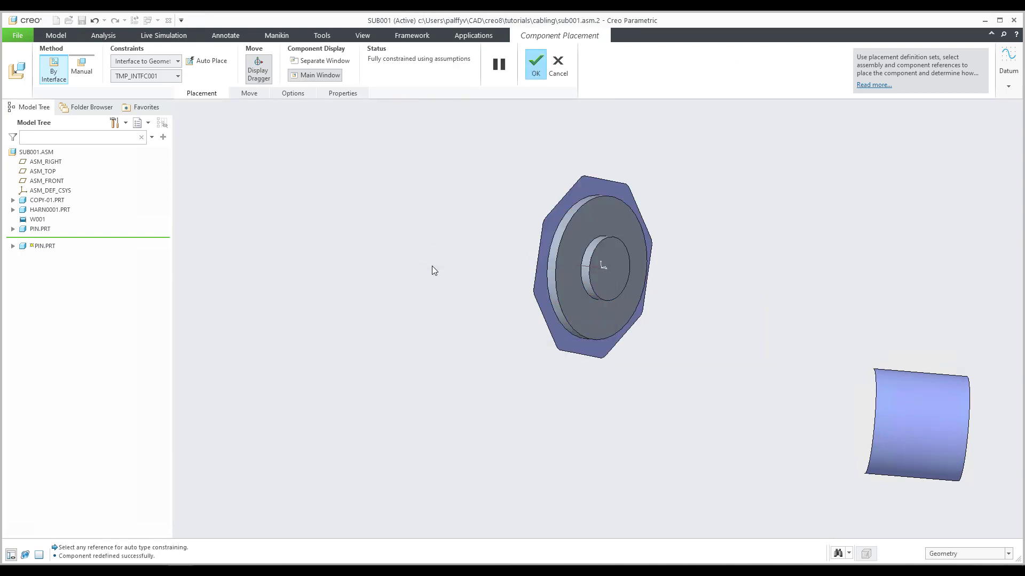
{"action": "left_click", "coordinate": [398, 320]}
- Display the coordinate systems and enter the cabling environment of SUB001
{"action": "middle_click_drag", "start_coordinate": [647, 223], "coordinate": [536, 314], "text": "shift"}
{"action": "left_click", "coordinate": [670, 114]}
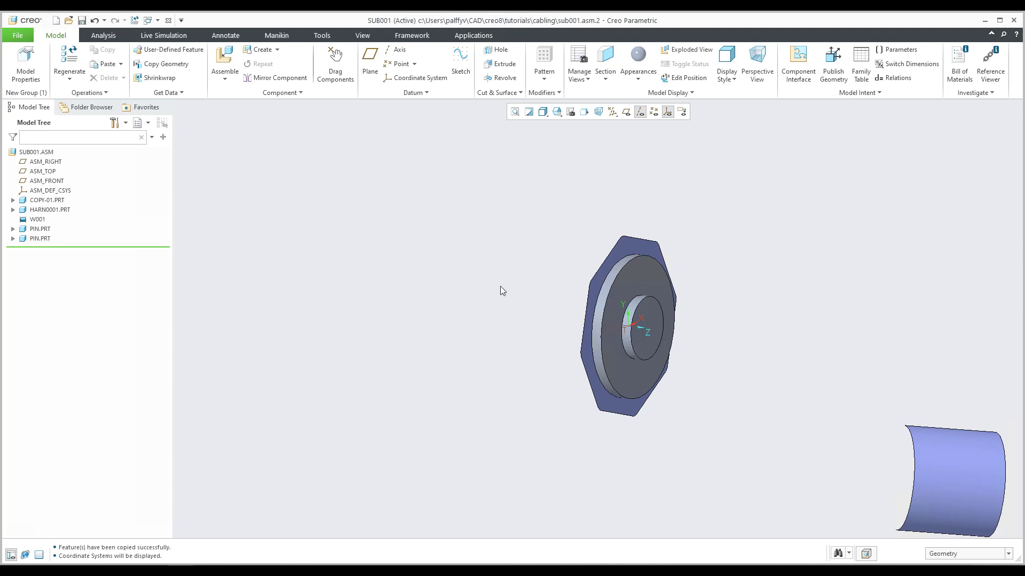
{"action": "scroll", "coordinate": [513, 297], "scroll_direction": "down", "scroll_amount": 5}
{"action": "middle_click_drag", "start_coordinate": [538, 331], "coordinate": [508, 290]}
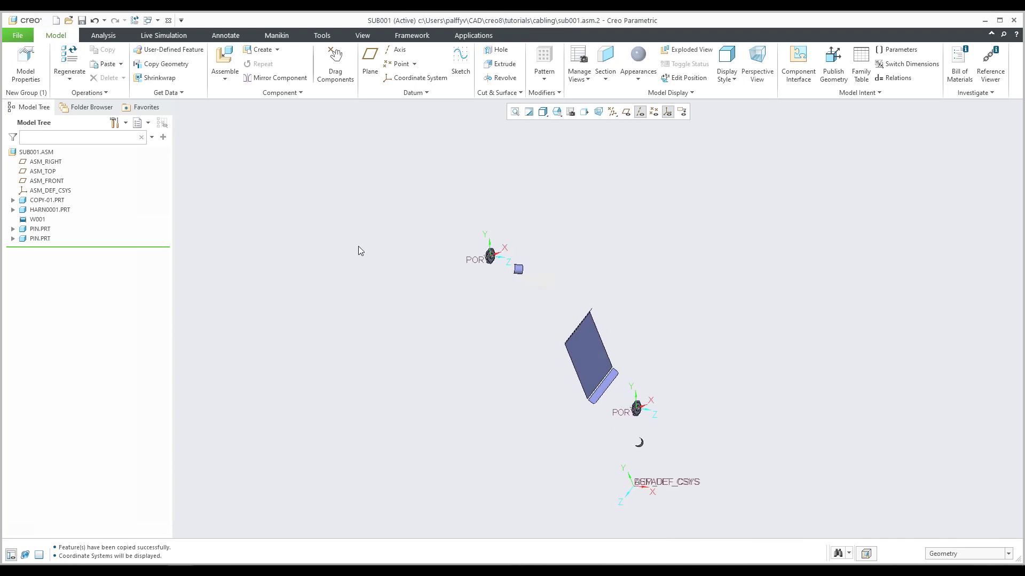
{"action": "left_click", "coordinate": [473, 36]}
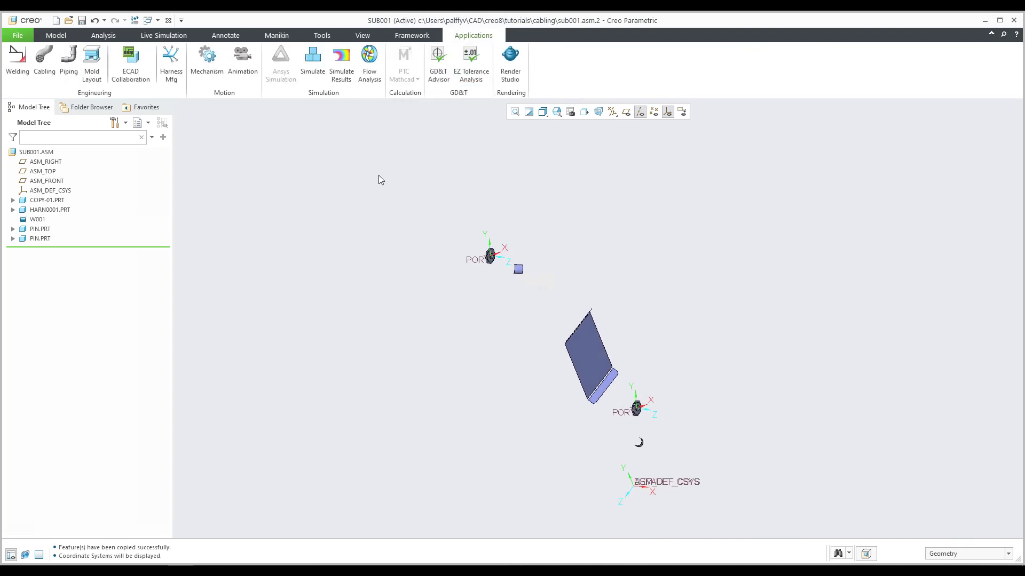
{"action": "left_click", "coordinate": [44, 61]}
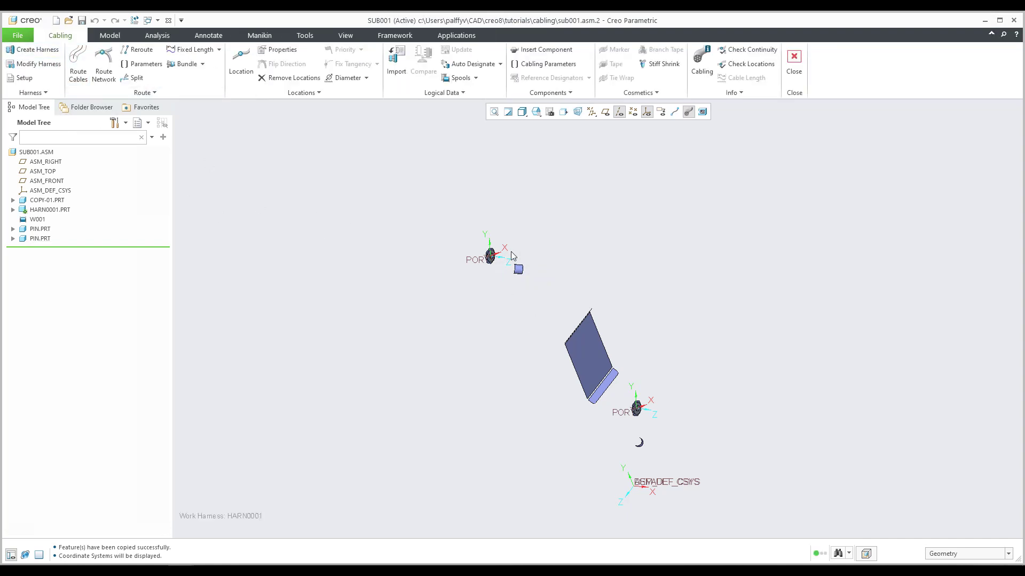
- Designate the pin near the base as a connector with default parameters
{"action": "left_click", "coordinate": [500, 64]}
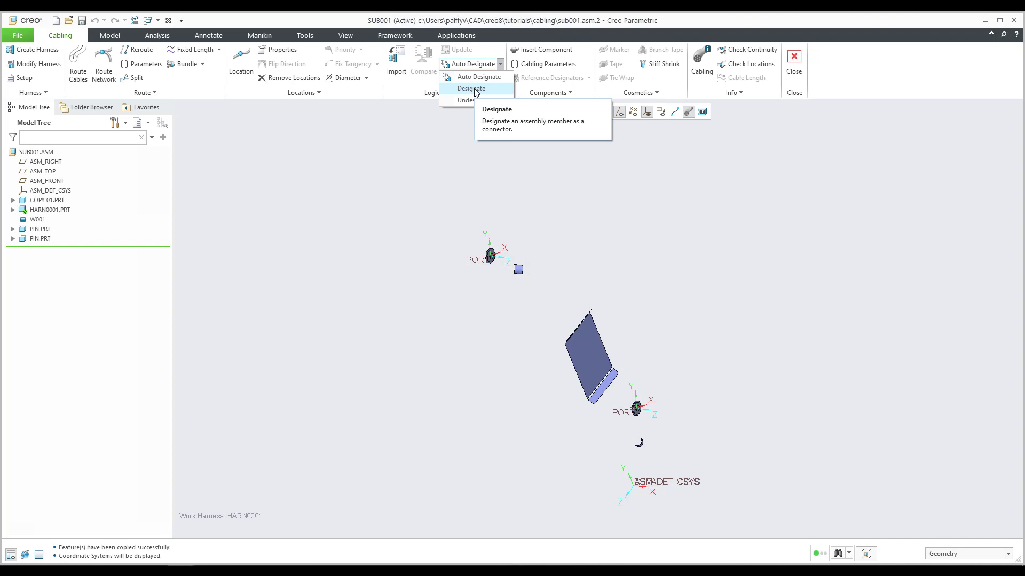
{"action": "left_click", "coordinate": [474, 88]}
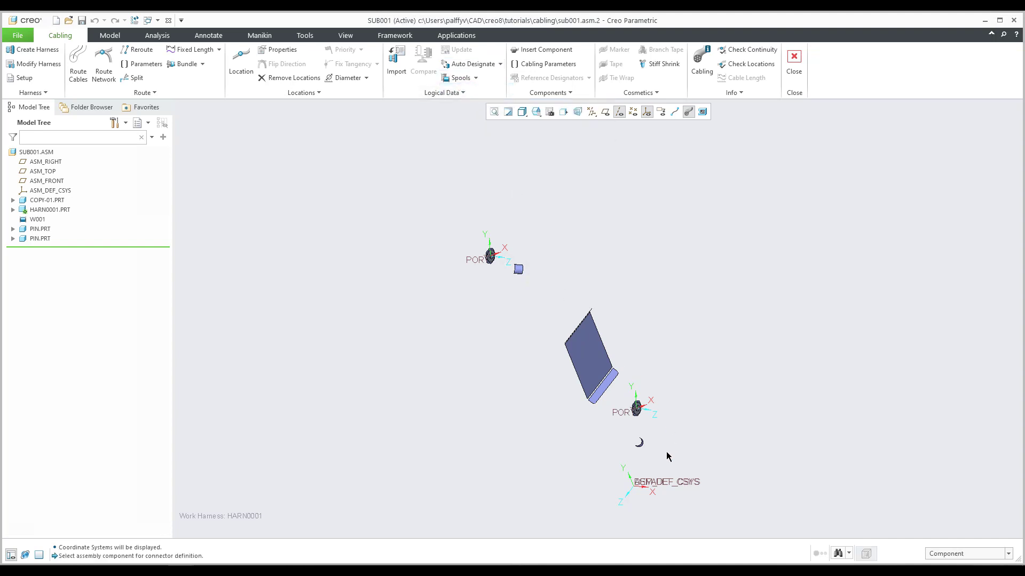
{"action": "scroll", "coordinate": [641, 431], "scroll_direction": "up", "scroll_amount": 3}
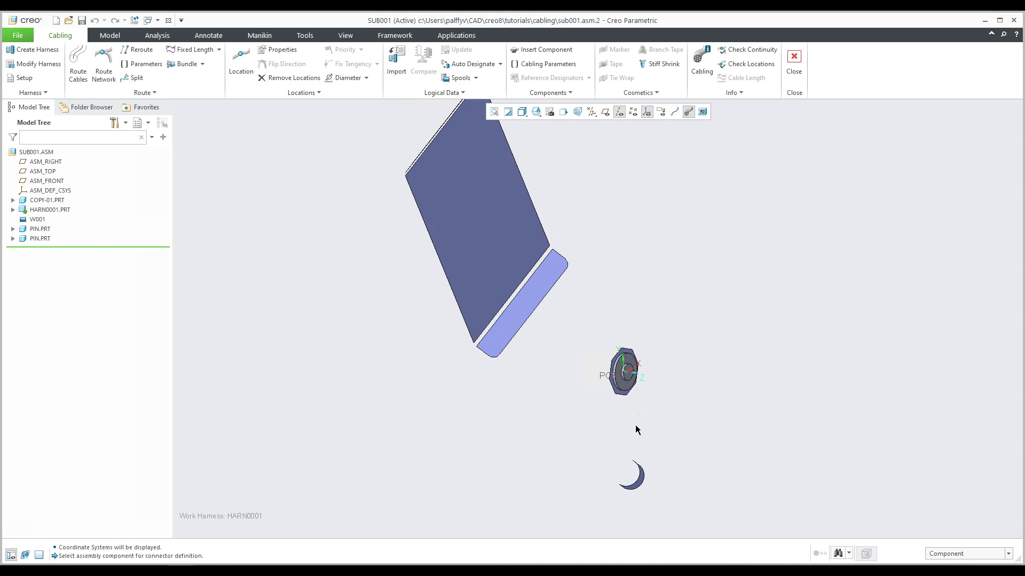
{"action": "left_click", "coordinate": [624, 384]}
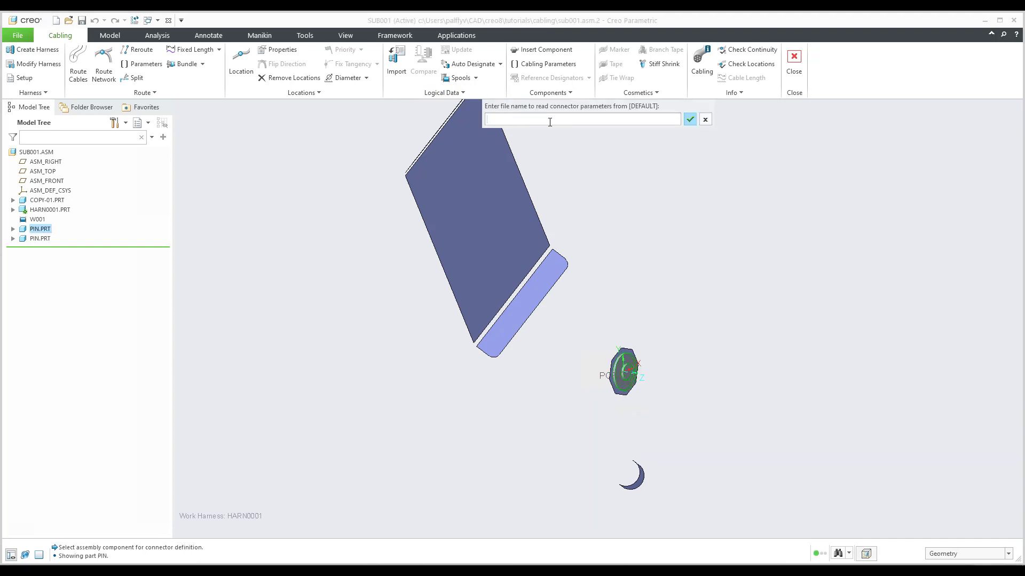
{"action": "key", "text": "Return"}
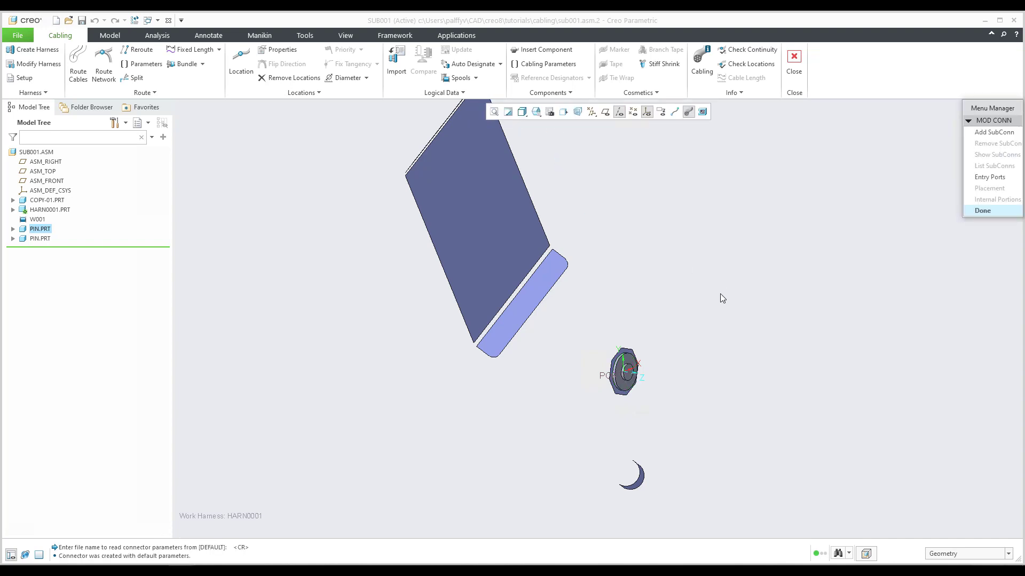
- Add the PORT coordinate system of this pin as its entry port with an internal cable length of 2, and finish the connector
{"action": "left_click", "coordinate": [986, 178]}
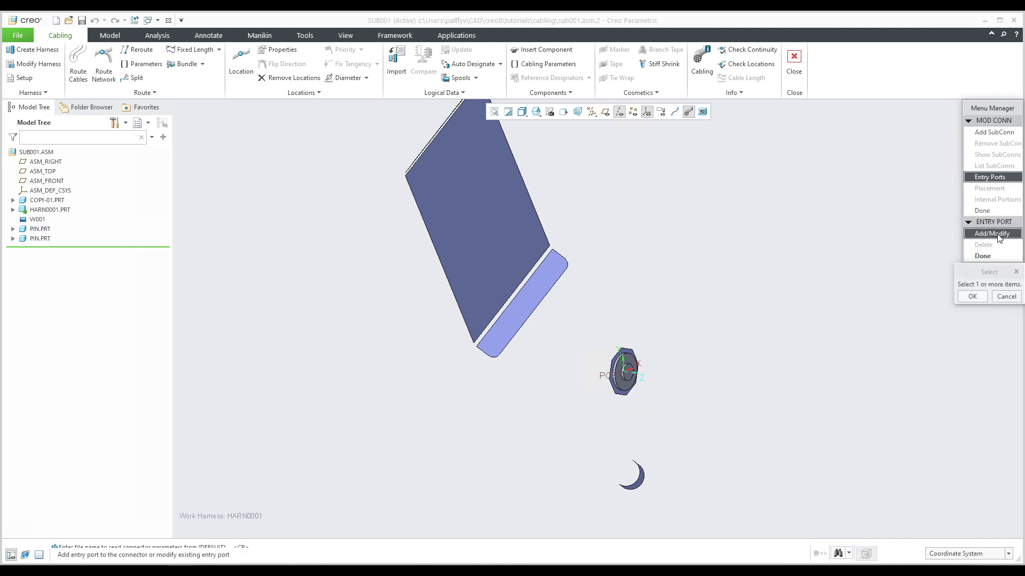
{"action": "scroll", "coordinate": [620, 402], "scroll_direction": "down", "scroll_amount": 5}
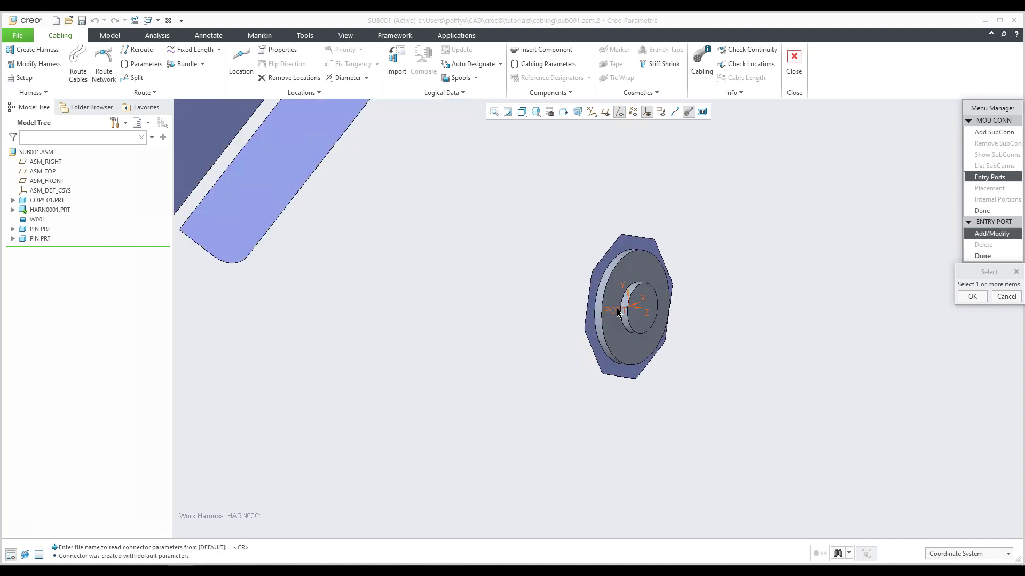
{"action": "left_click", "coordinate": [618, 313]}
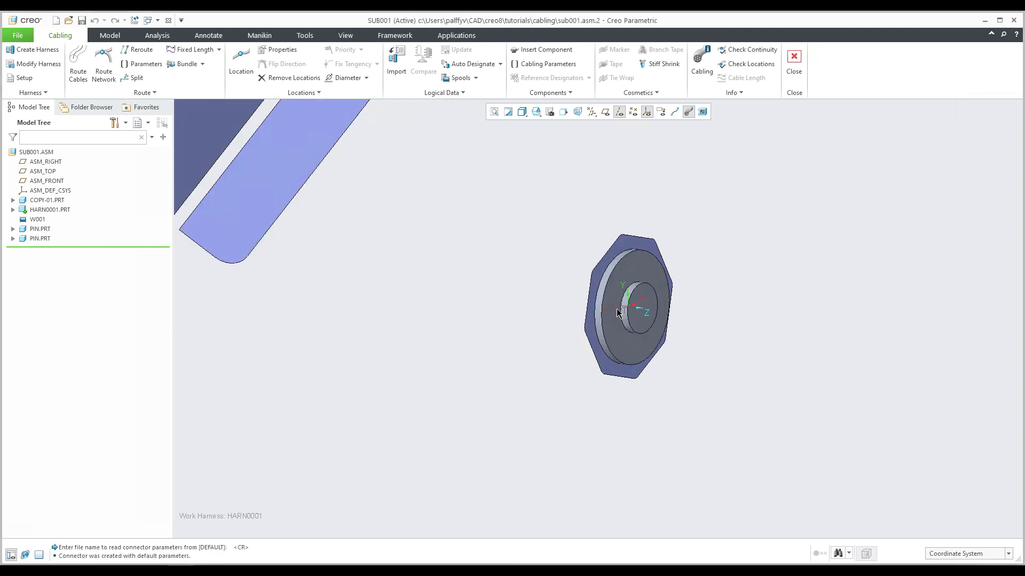
{"action": "middle_click", "coordinate": [778, 364]}
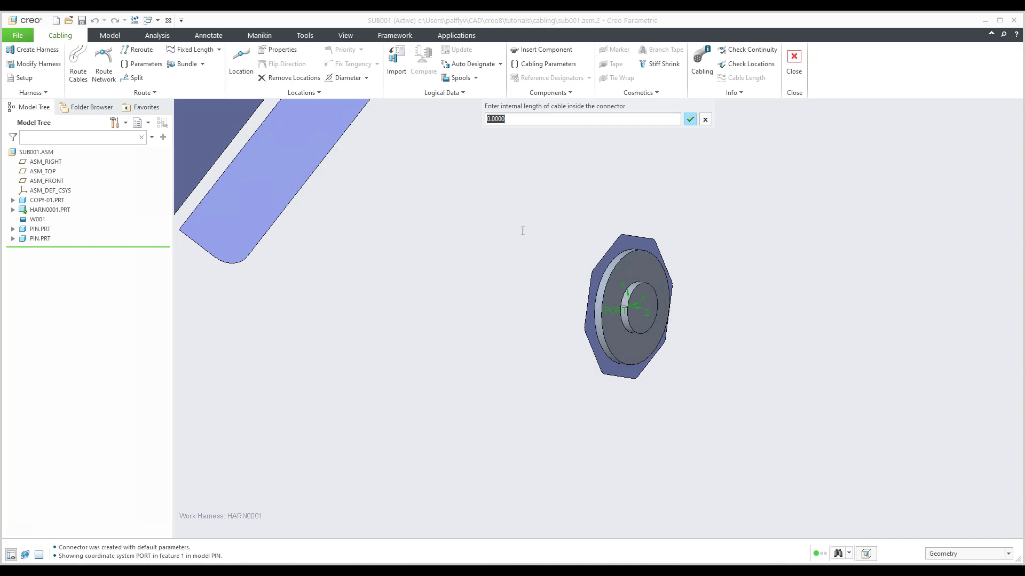
{"action": "type", "text": "2"}
{"action": "key", "text": "Return"}
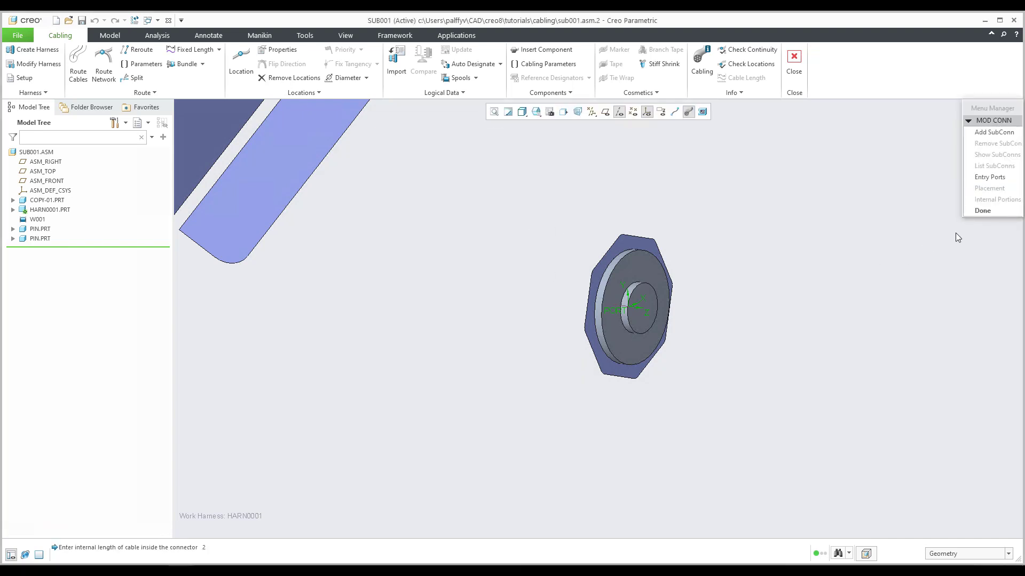
{"action": "left_click", "coordinate": [981, 210]}
- Designate the second pin, at the far octagonal ring, as a connector with default parameters and reference designator PIN_1
{"action": "scroll", "coordinate": [780, 340], "scroll_direction": "up", "scroll_amount": 5}
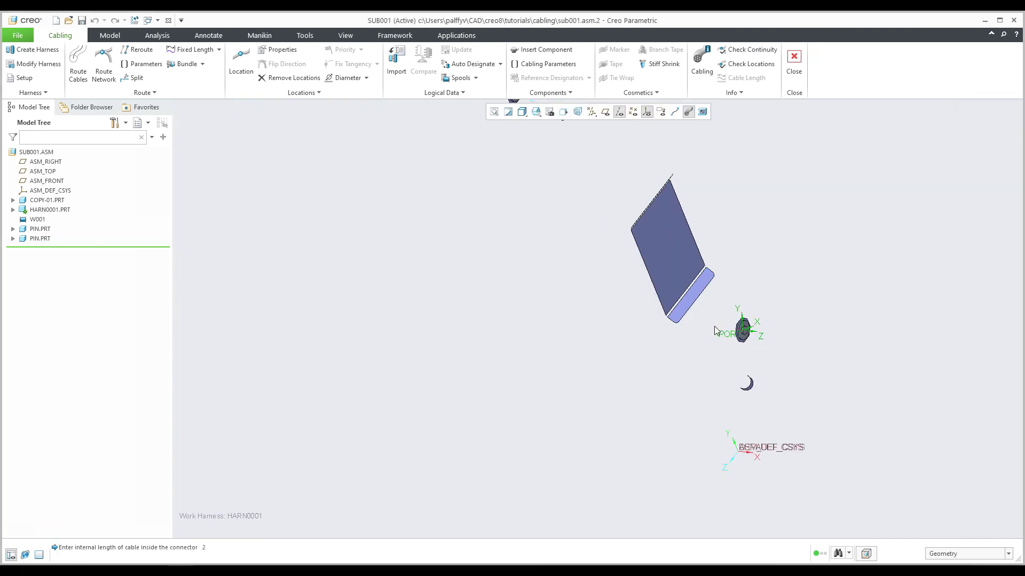
{"action": "left_click", "coordinate": [500, 64]}
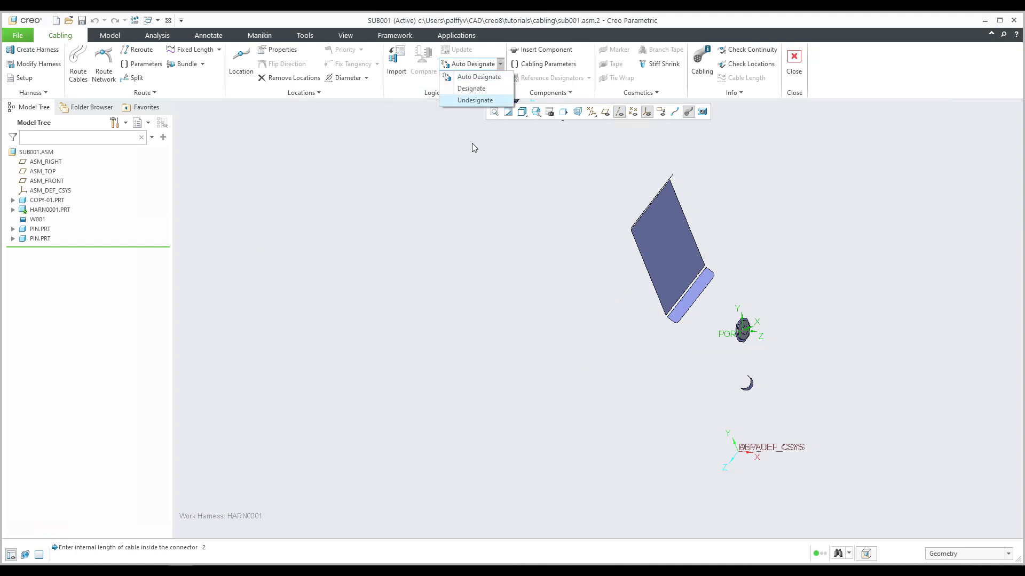
{"action": "left_click", "coordinate": [472, 87]}
{"action": "scroll", "coordinate": [601, 276], "scroll_direction": "down", "scroll_amount": 4}
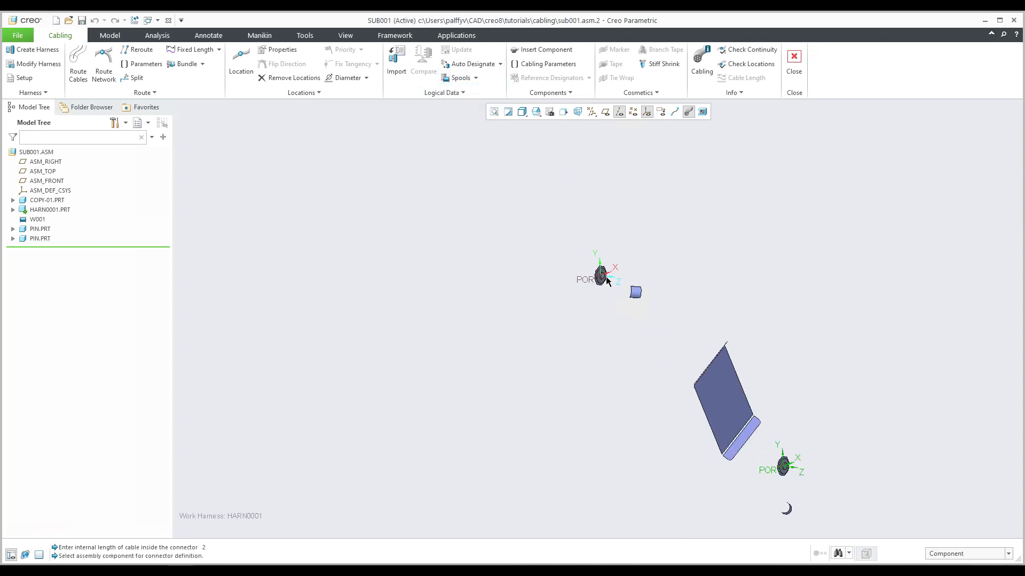
{"action": "left_click", "coordinate": [587, 282]}
{"action": "left_click", "coordinate": [587, 282]}
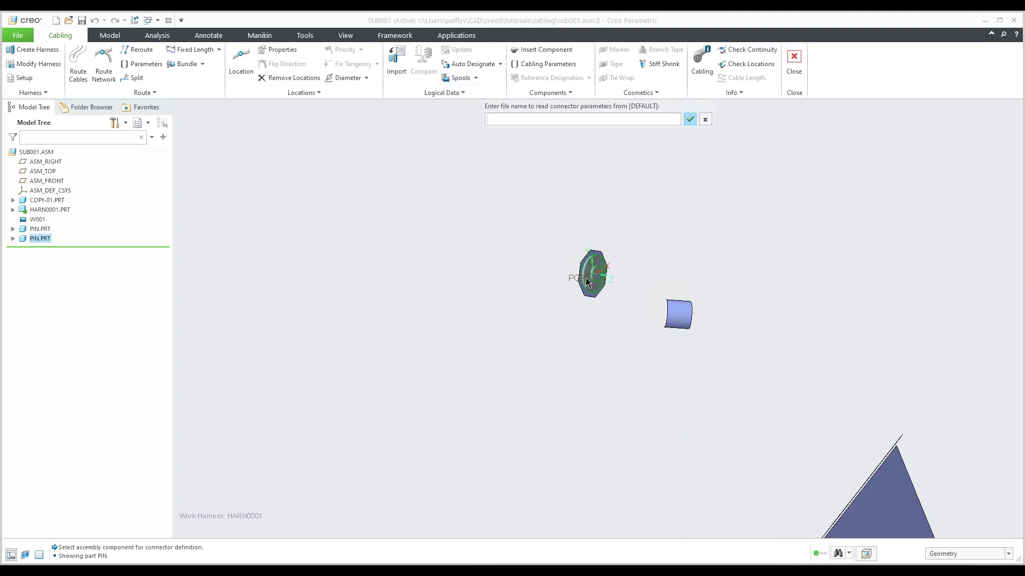
{"action": "key", "text": "Return"}
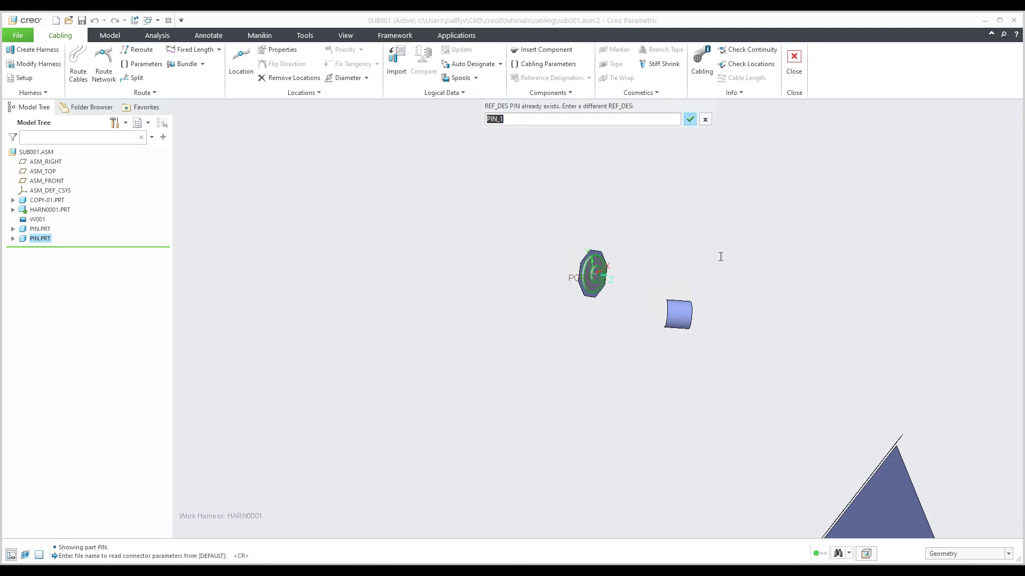
{"action": "key", "text": "Return"}
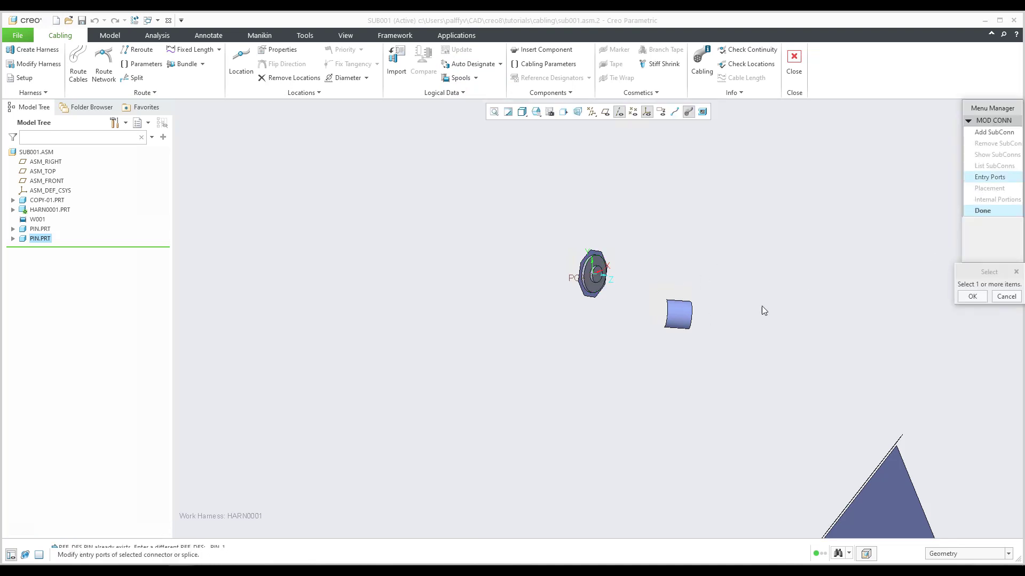
- Set the second pin's PORT coordinate system as entry port with an internal cable length of 2, and finish connector PIN_1
{"action": "middle_click", "coordinate": [581, 283]}
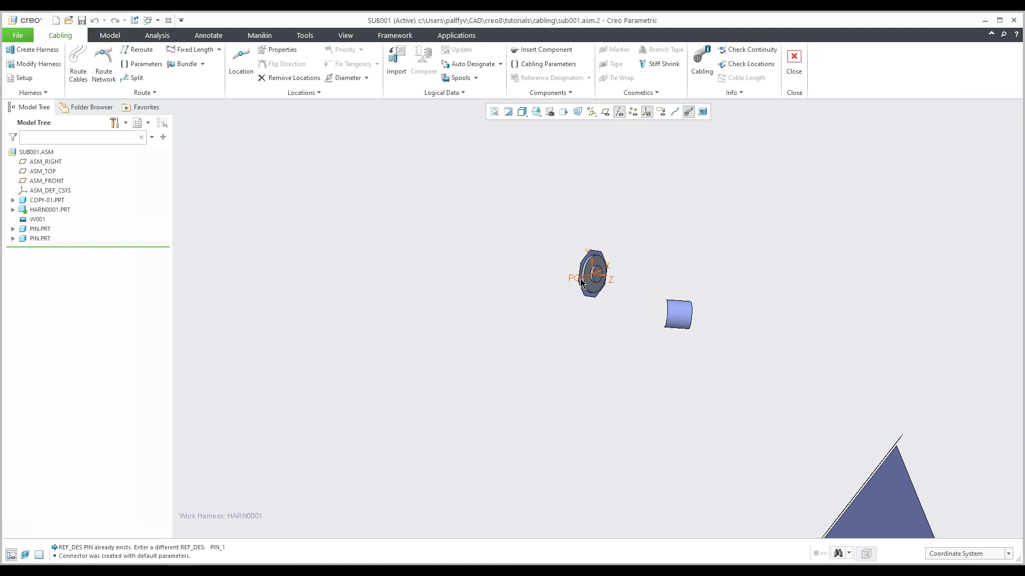
{"action": "left_click", "coordinate": [582, 283]}
{"action": "middle_click", "coordinate": [738, 318]}
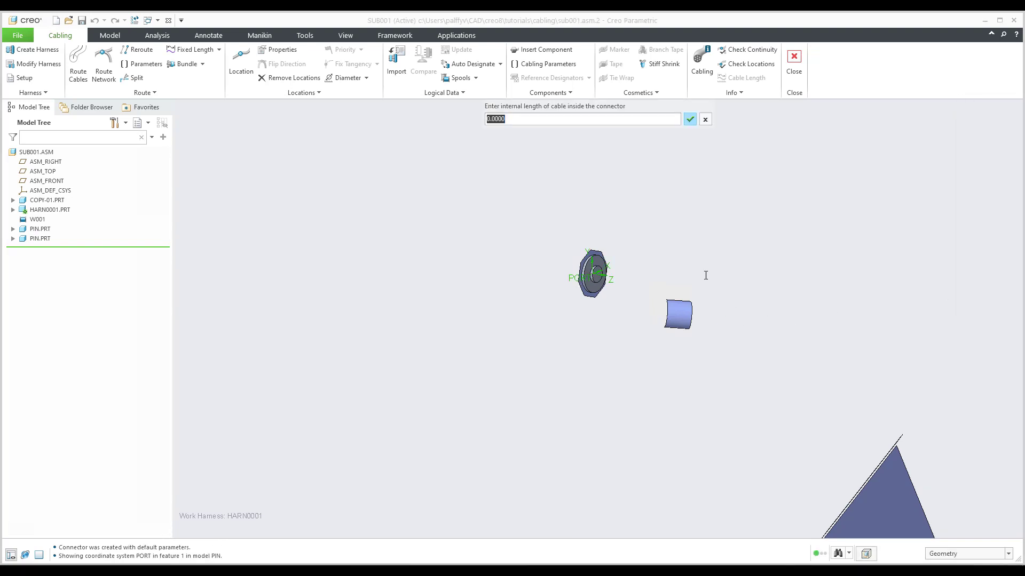
{"action": "type", "text": "2"}
{"action": "key", "text": "Return"}
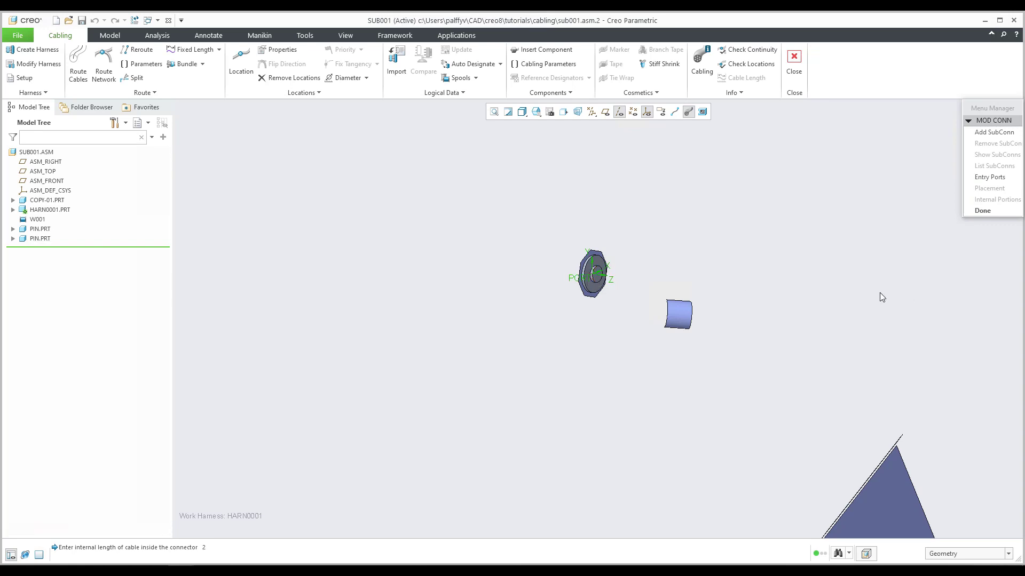
{"action": "left_click", "coordinate": [984, 210]}
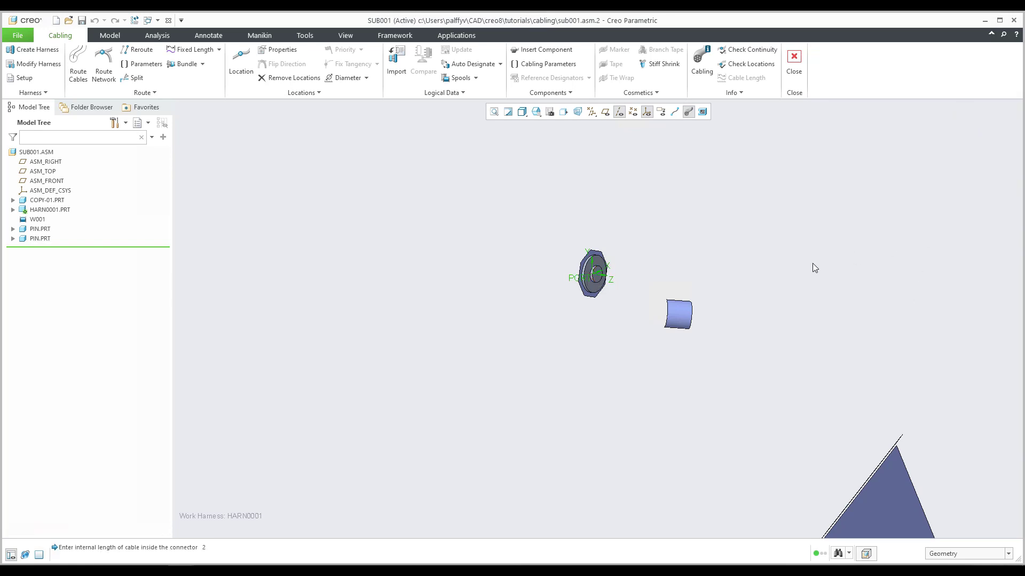
{"action": "scroll", "coordinate": [574, 329], "scroll_direction": "up", "scroll_amount": 5}
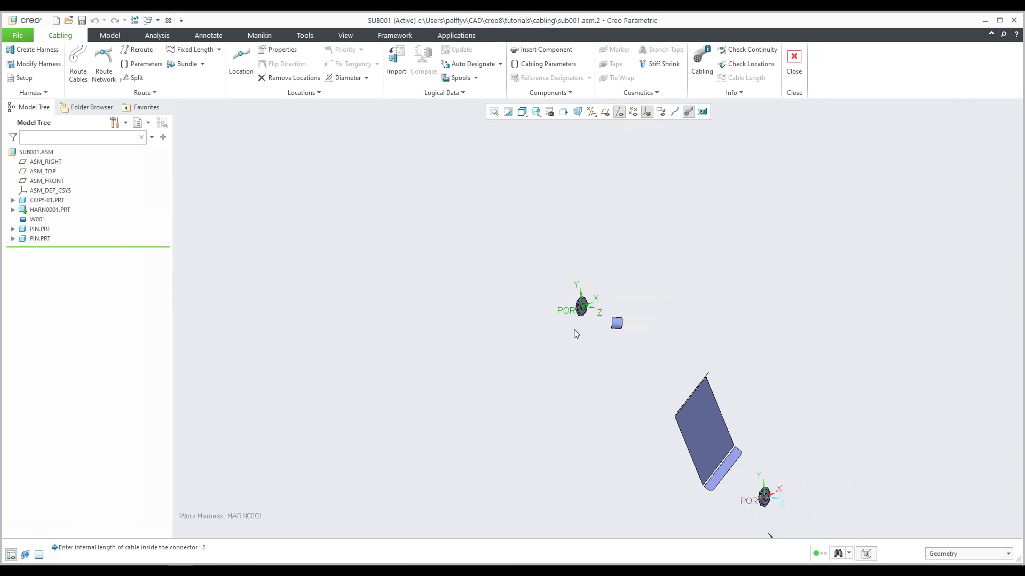
{"action": "middle_click_drag", "start_coordinate": [580, 352], "coordinate": [544, 307], "text": "shift"}
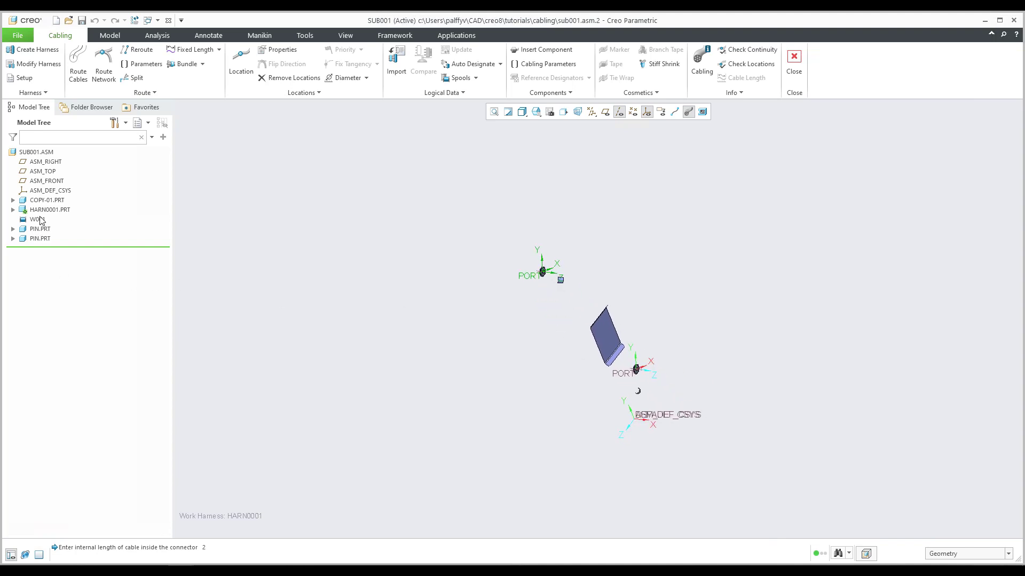
{"action": "left_click", "coordinate": [13, 209]}
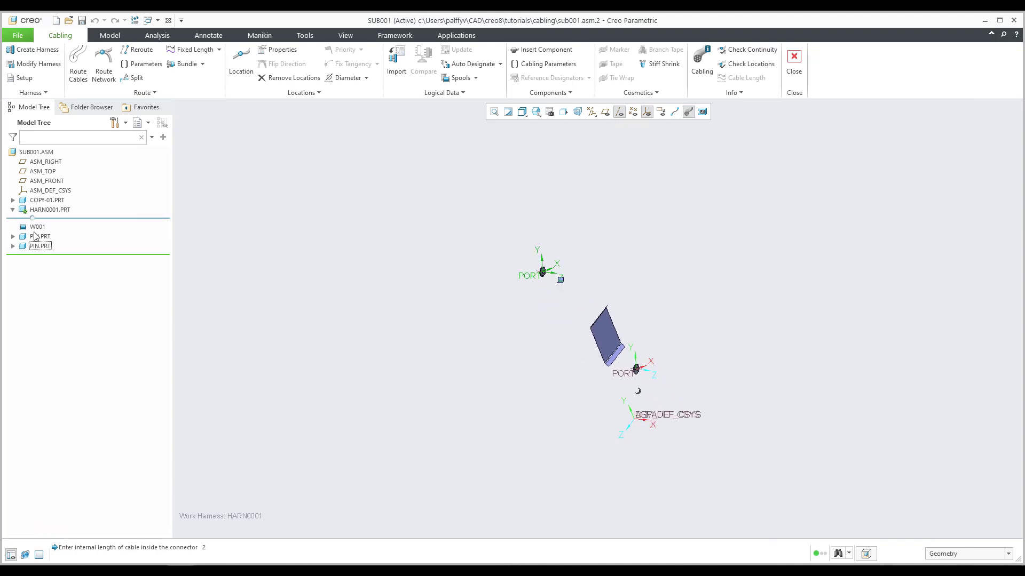
{"action": "mouse_move", "coordinate": [33, 231]}
{"action": "left_mouse_down"}
{"action": "mouse_move", "coordinate": [30, 221]}
{"action": "mouse_move", "coordinate": [36, 247]}
{"action": "left_mouse_up"}
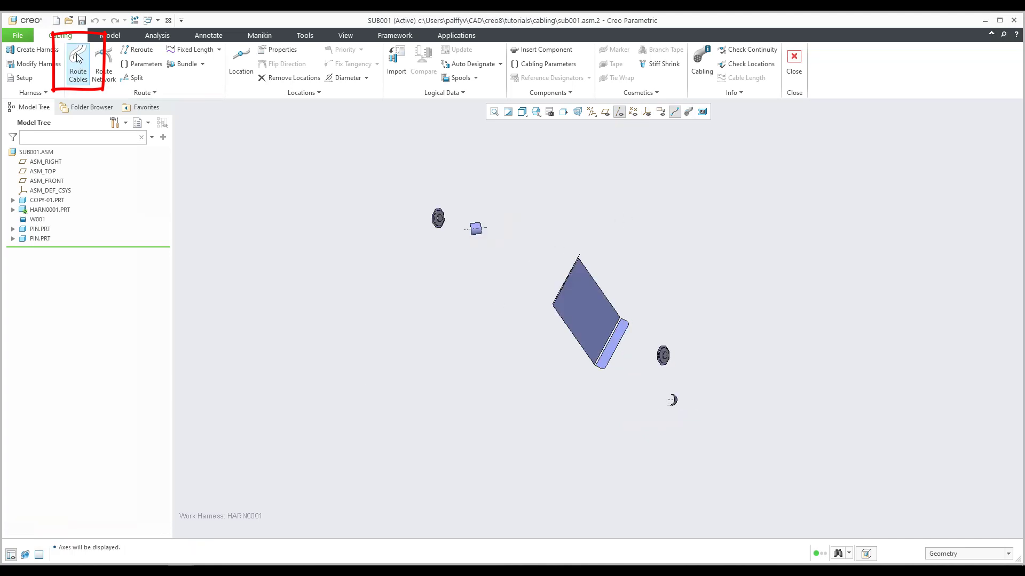
- Create a new wire W-1 from spool W001 with a simple route, starting at the PORT entry port of the pin near the base
{"action": "left_click", "coordinate": [77, 58]}
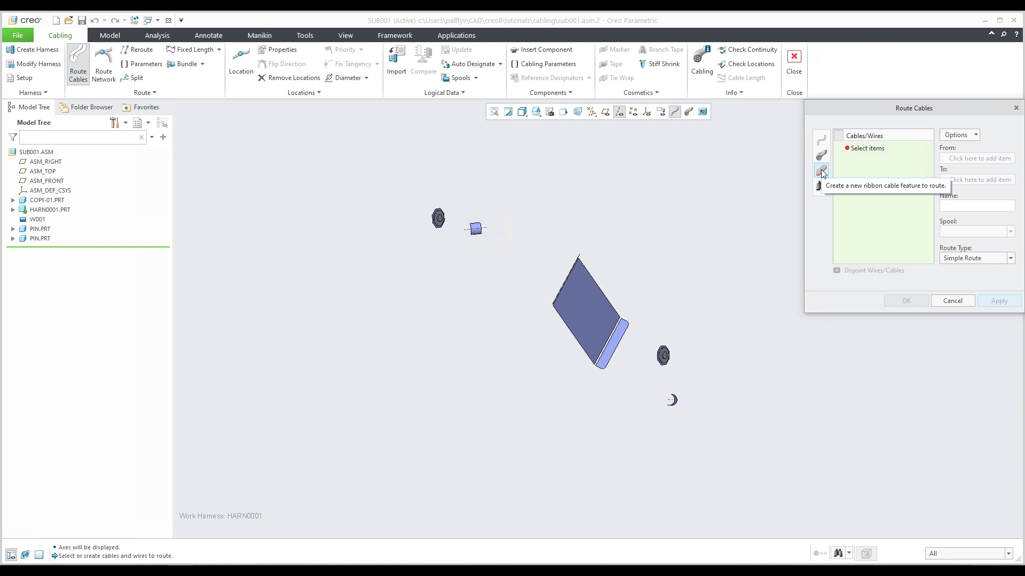
{"action": "left_click", "coordinate": [821, 142]}
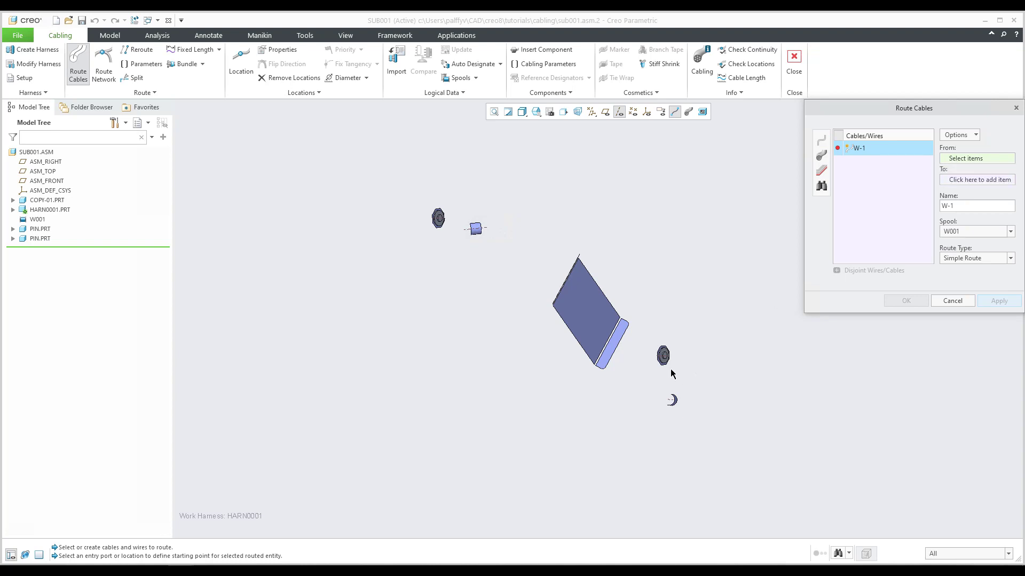
{"action": "scroll", "coordinate": [663, 355], "scroll_direction": "up", "scroll_amount": 5}
{"action": "left_click", "coordinate": [649, 326]}
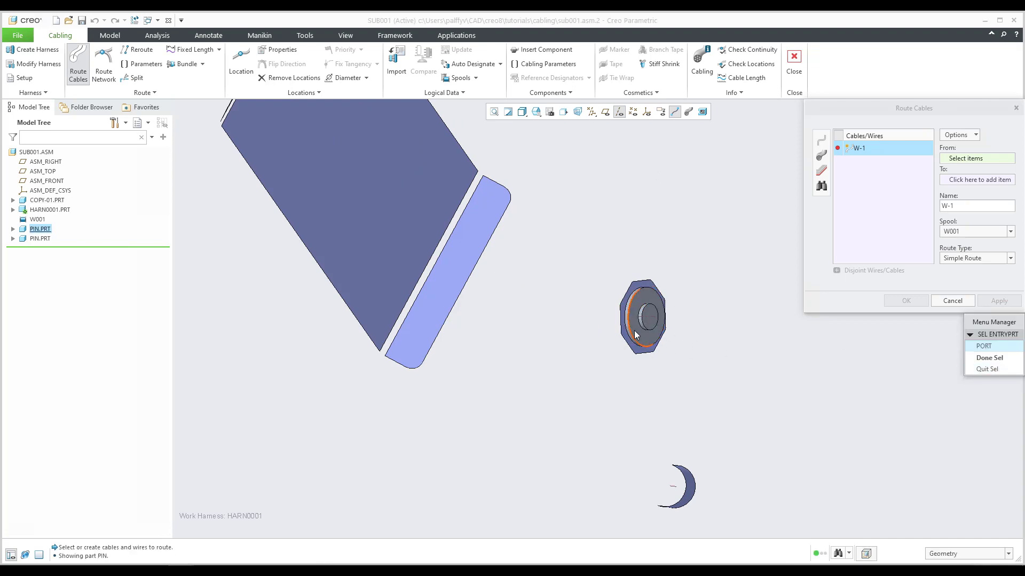
{"action": "left_click", "coordinate": [983, 346]}
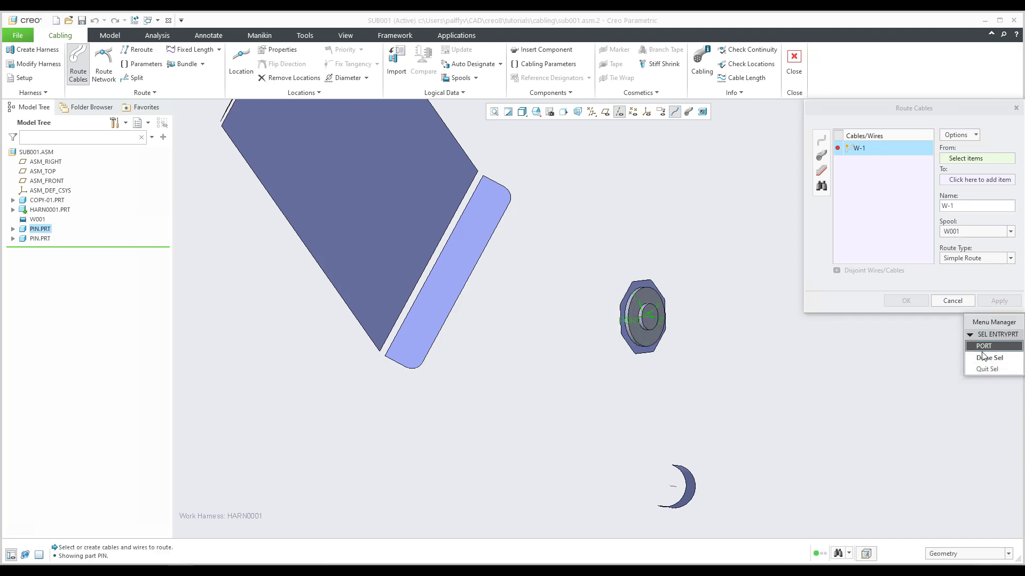
{"action": "left_click", "coordinate": [990, 358]}
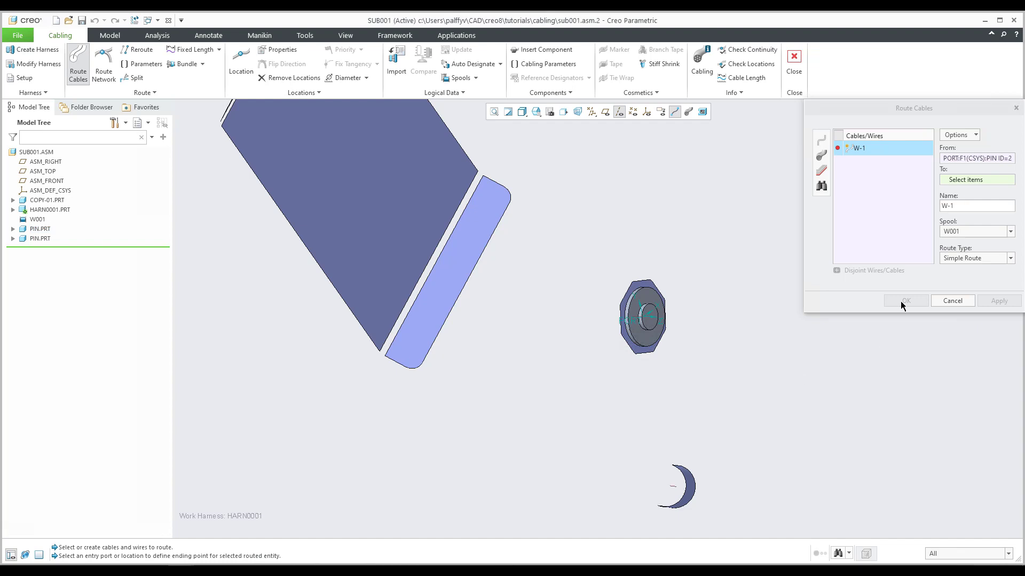
- Show coordinate systems, set the far pin's PORT entry port as the end of wire W-1, and complete the route
{"action": "scroll", "coordinate": [794, 377], "scroll_direction": "up", "scroll_amount": 5}
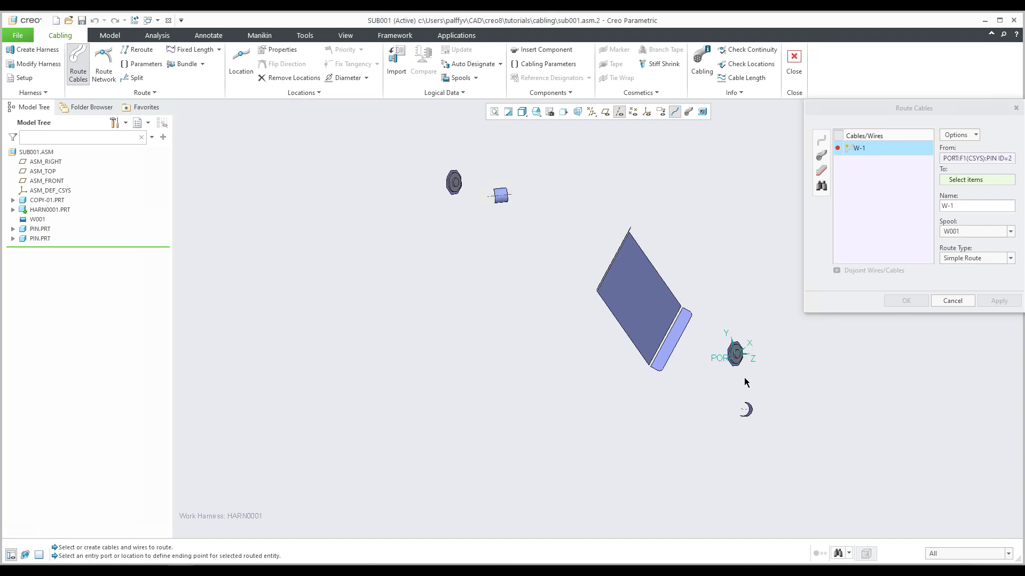
{"action": "left_click", "coordinate": [955, 181]}
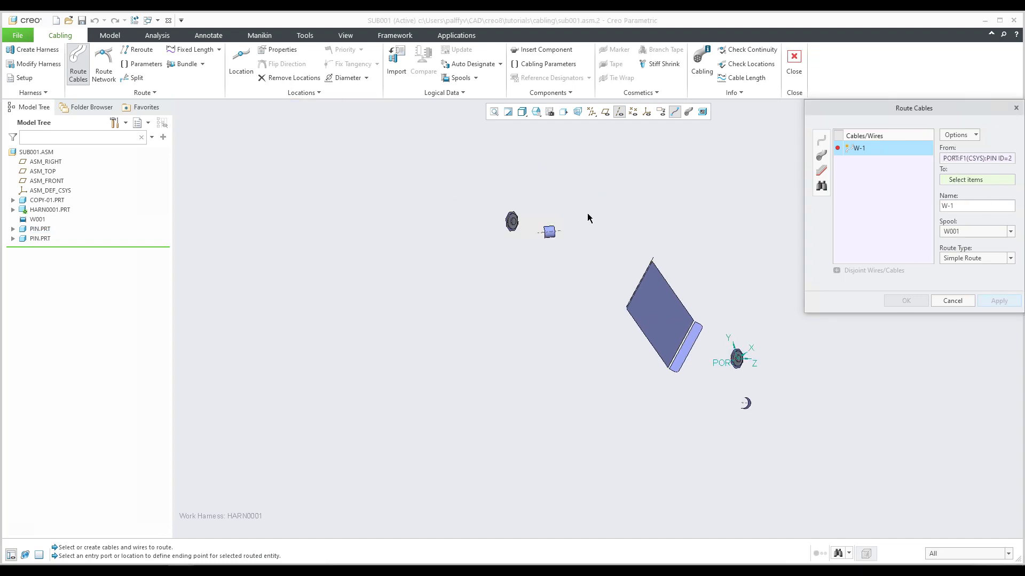
{"action": "scroll", "coordinate": [505, 210], "scroll_direction": "down", "scroll_amount": 5}
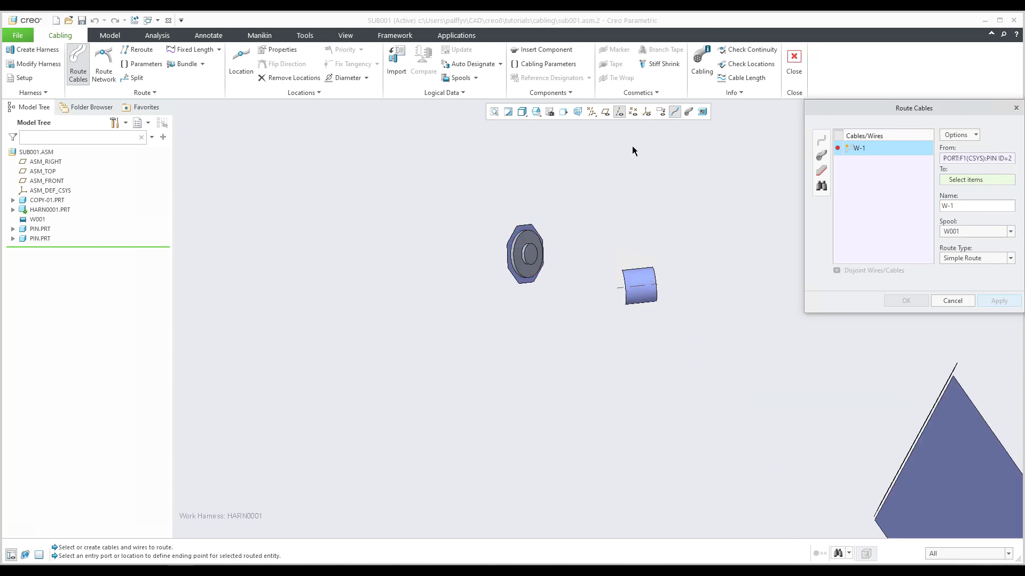
{"action": "left_click", "coordinate": [646, 111]}
{"action": "scroll", "coordinate": [544, 228], "scroll_direction": "down", "scroll_amount": 2}
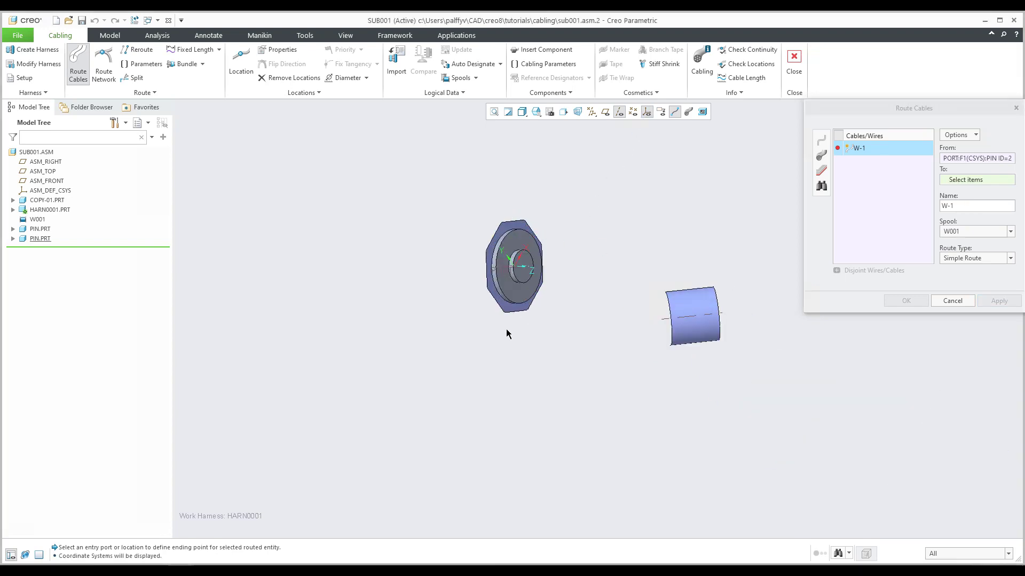
{"action": "left_click", "coordinate": [502, 275]}
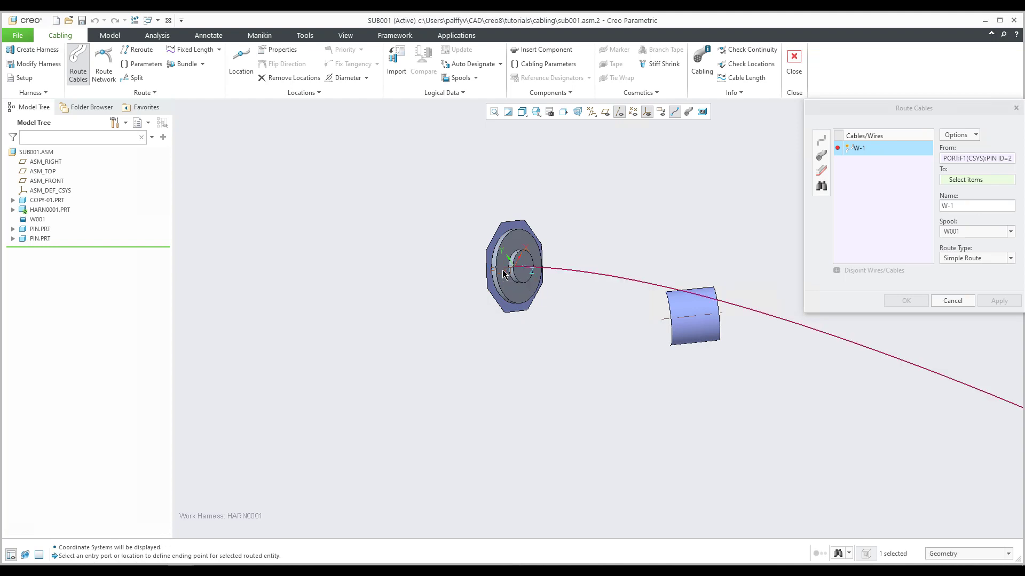
{"action": "scroll", "coordinate": [567, 301], "scroll_direction": "up", "scroll_amount": 3}
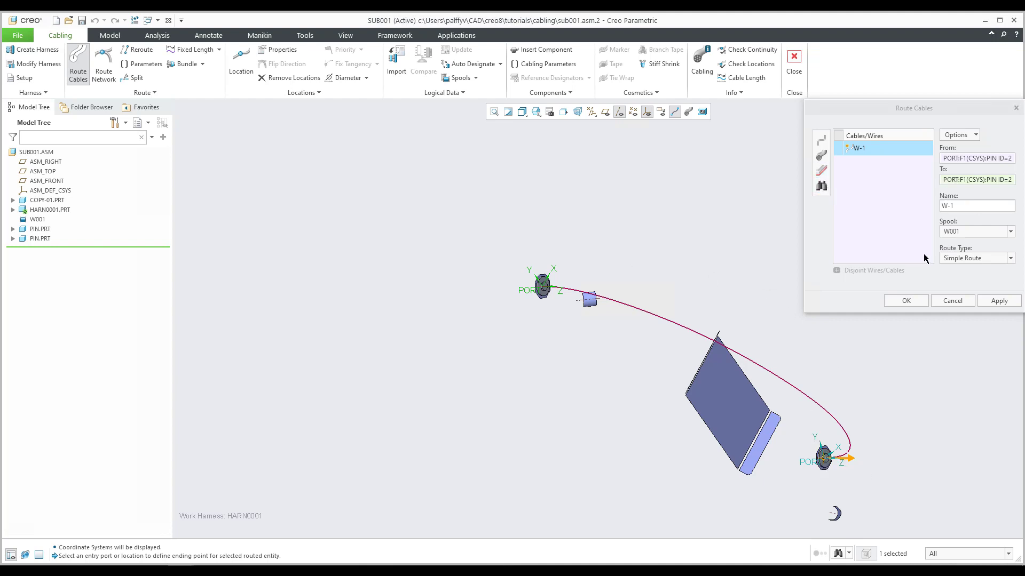
{"action": "left_click", "coordinate": [906, 300]}
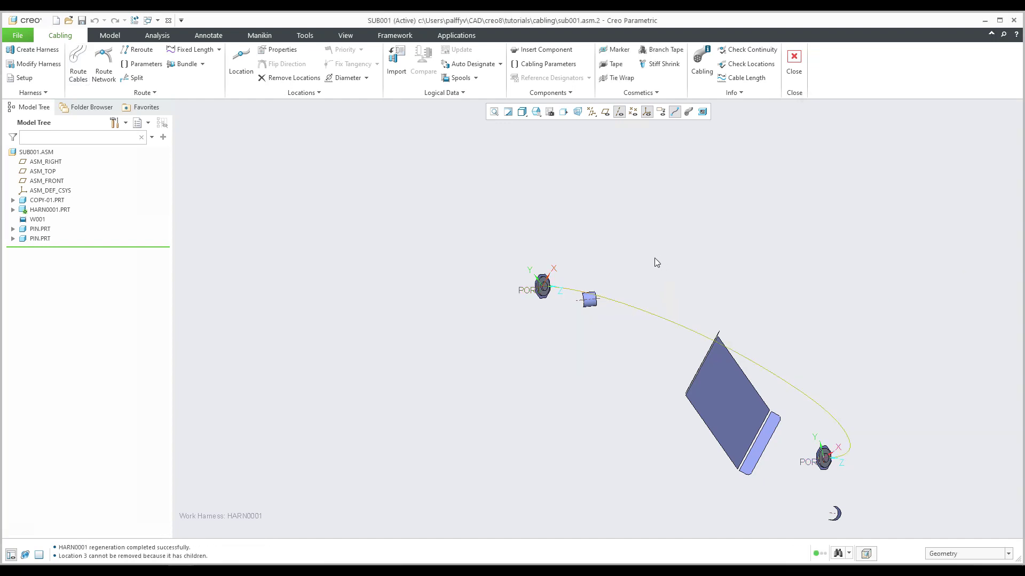
- Display the cables with their actual thickness and hide the coordinate systems and axes
{"action": "middle_click_drag", "start_coordinate": [654, 258], "coordinate": [694, 206]}
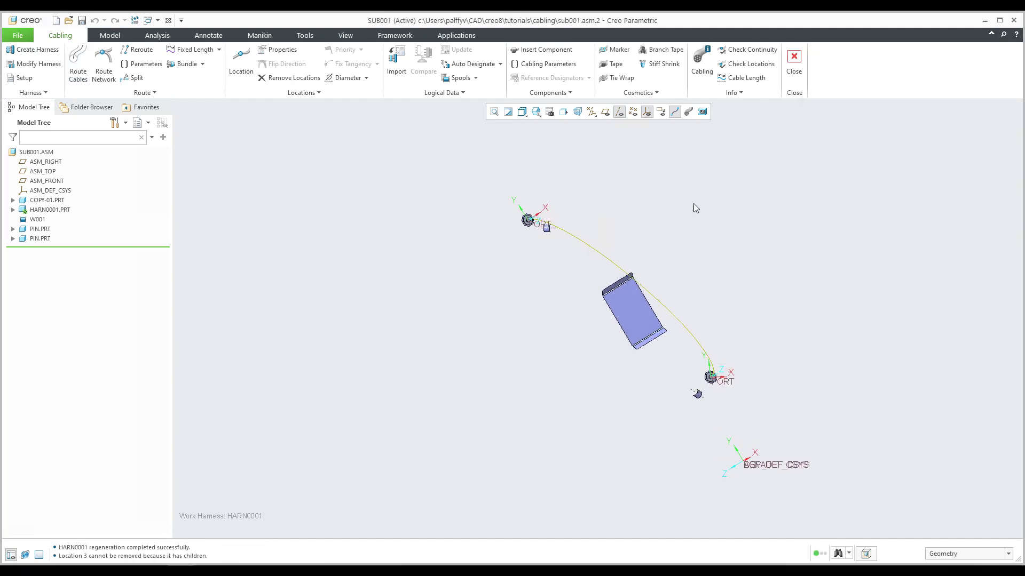
{"action": "left_click", "coordinate": [688, 112]}
{"action": "middle_click_drag", "start_coordinate": [681, 230], "coordinate": [677, 267]}
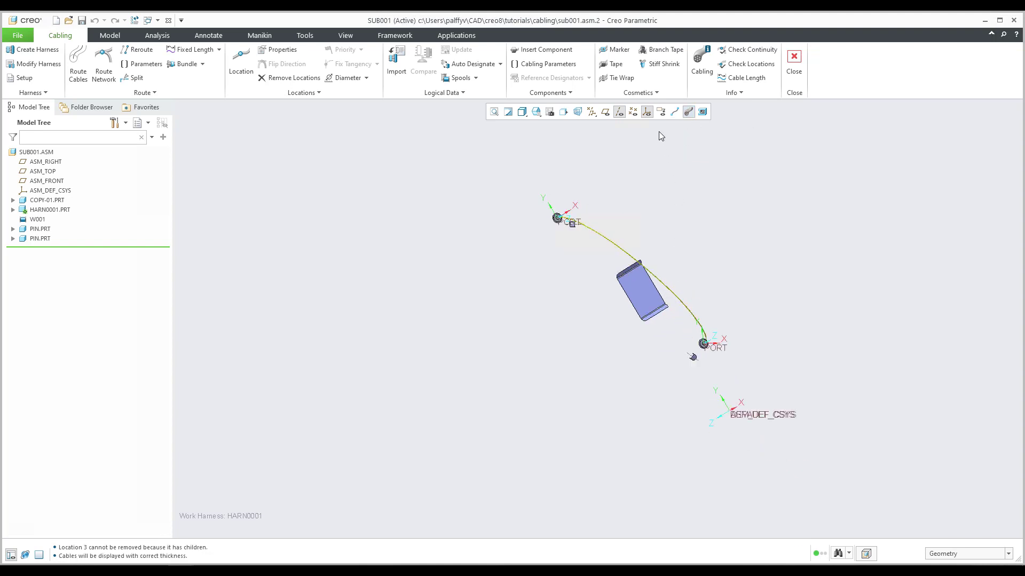
{"action": "left_click", "coordinate": [646, 112]}
{"action": "left_click", "coordinate": [620, 112]}
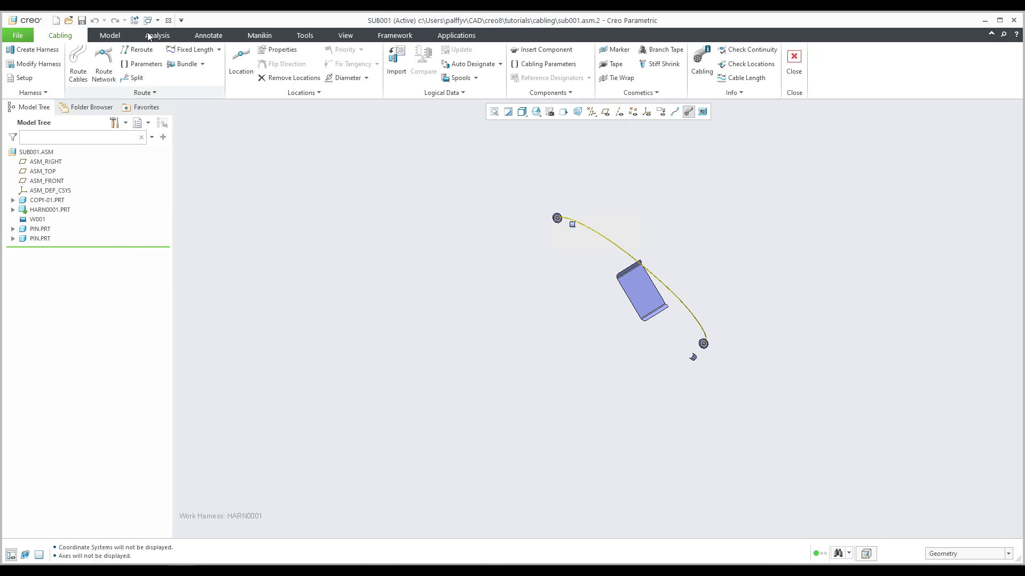
- Examine the routed wire and the lower clamp on the full robot in MAIN_ASM, and return to the SUB001 subassembly
{"action": "left_click", "coordinate": [168, 20]}
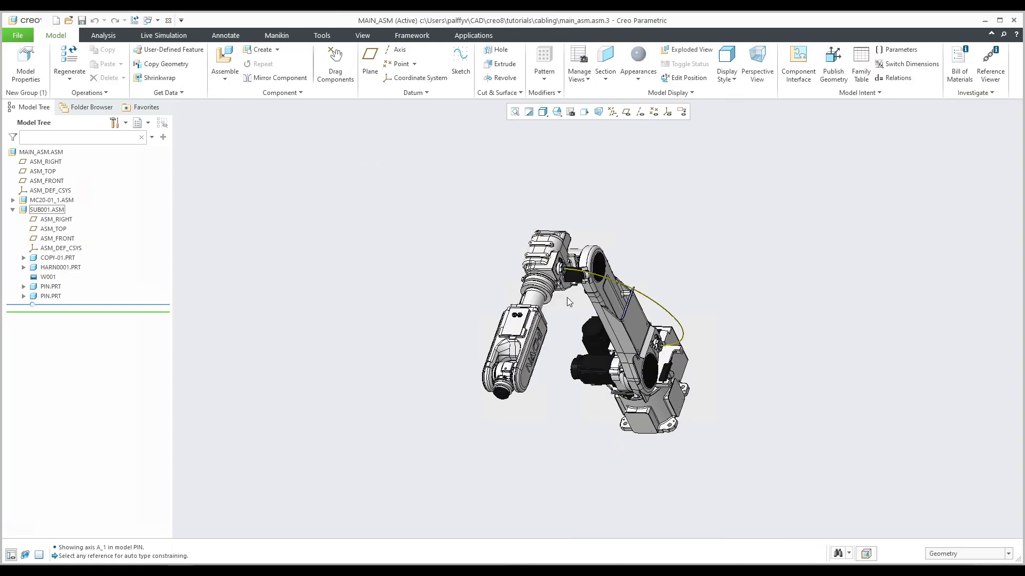
{"action": "middle_click_drag", "start_coordinate": [587, 272], "coordinate": [641, 425]}
{"action": "scroll", "coordinate": [623, 363], "scroll_direction": "up", "scroll_amount": 6}
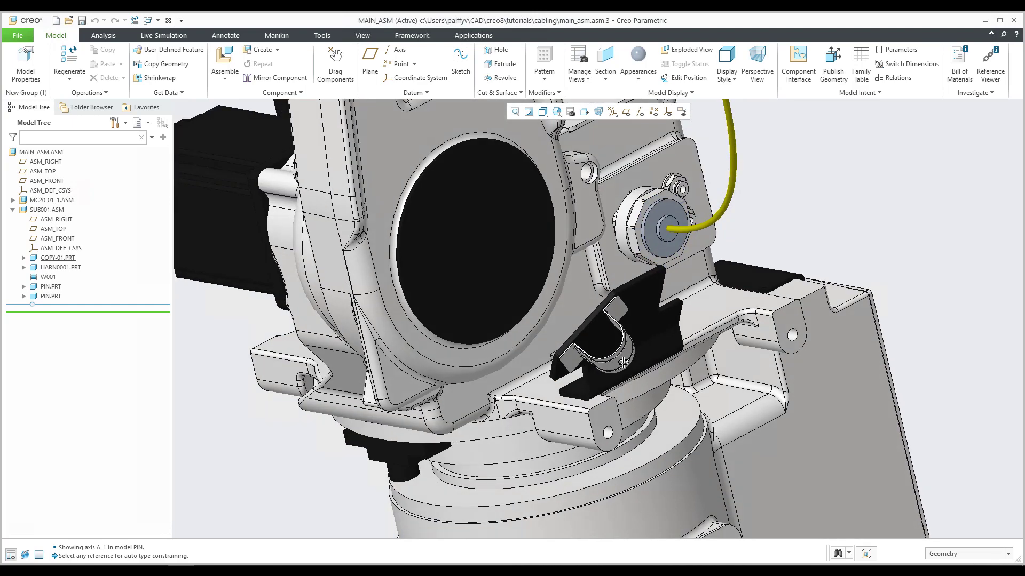
{"action": "middle_click_drag", "start_coordinate": [623, 363], "coordinate": [621, 374]}
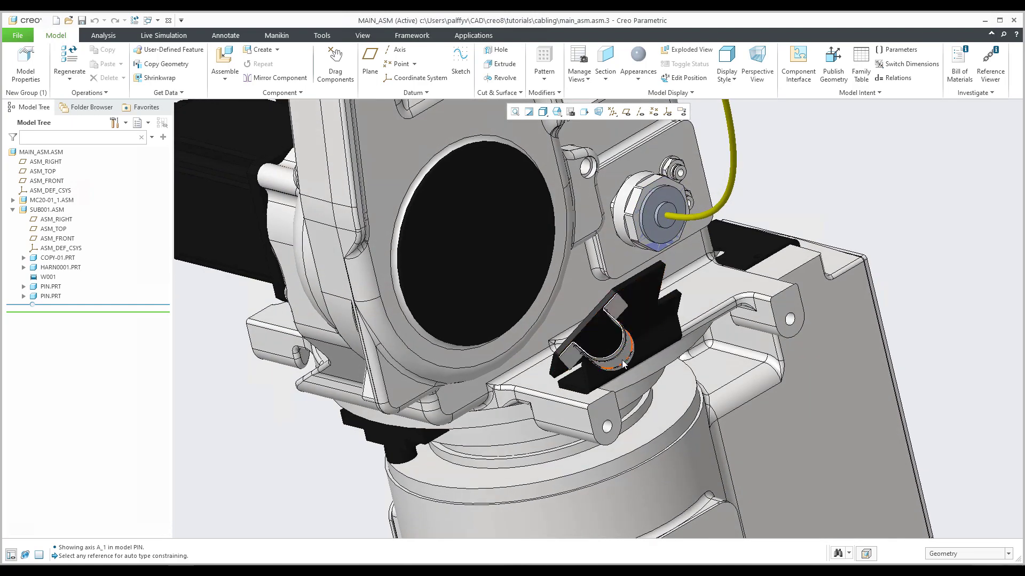
{"action": "scroll", "coordinate": [618, 398], "scroll_direction": "down", "scroll_amount": 6}
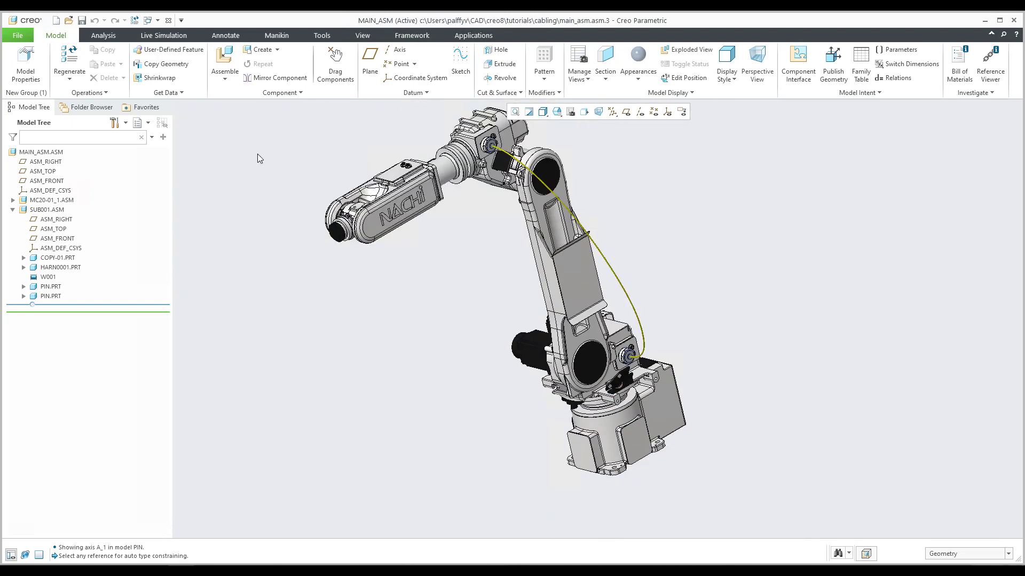
{"action": "left_click", "coordinate": [47, 210]}
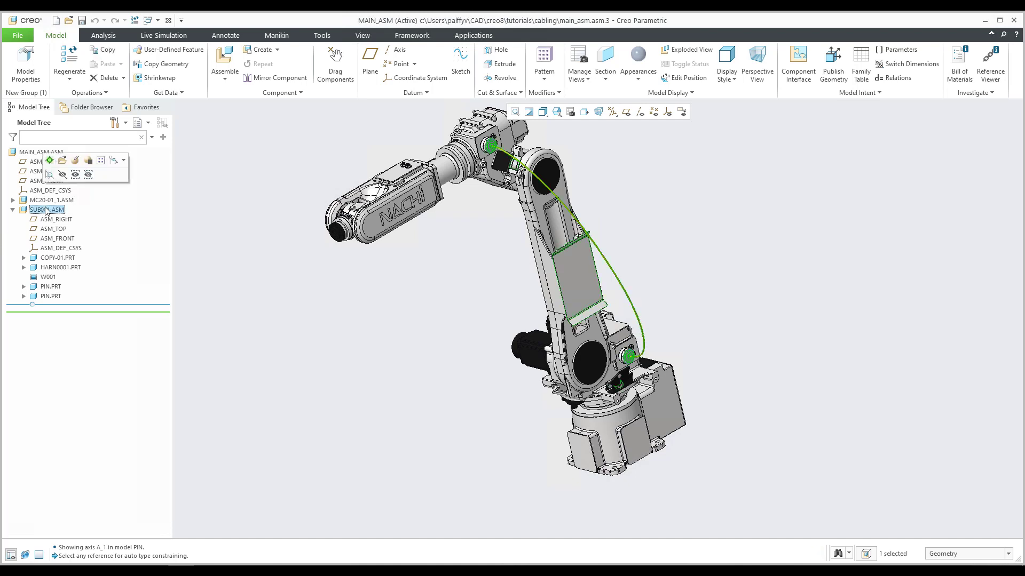
{"action": "left_click", "coordinate": [63, 180]}
{"action": "mouse_move", "coordinate": [482, 320]}
{"action": "middle_mouse_down"}
{"action": "mouse_move", "coordinate": [471, 318]}
{"action": "mouse_move", "coordinate": [469, 332]}
{"action": "middle_mouse_up"}
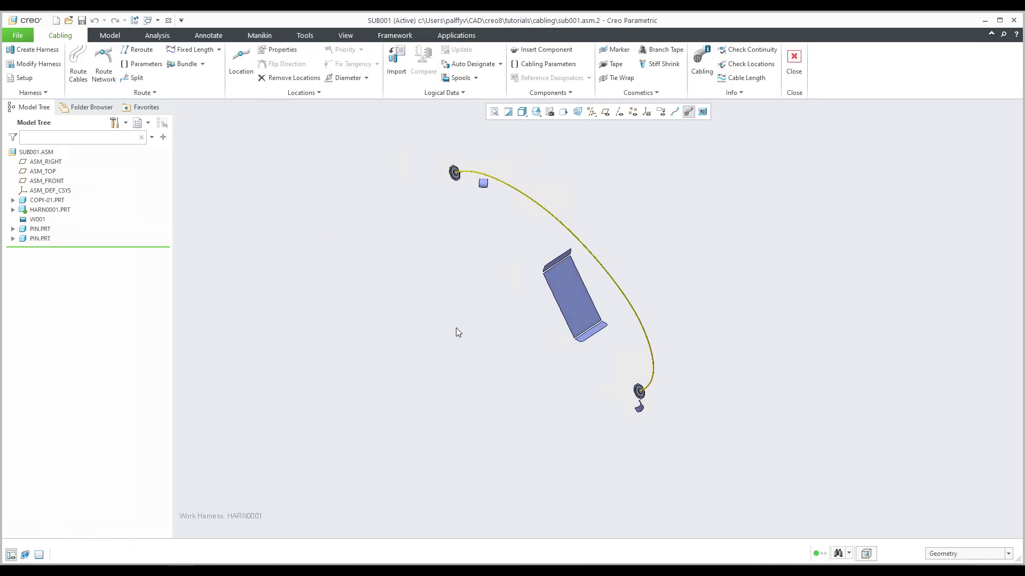
- Show axes and display cables as center lines, and start adding locations to the segment of wire W-1
{"action": "left_click", "coordinate": [619, 111]}
{"action": "middle_click_drag", "start_coordinate": [511, 296], "coordinate": [524, 278]}
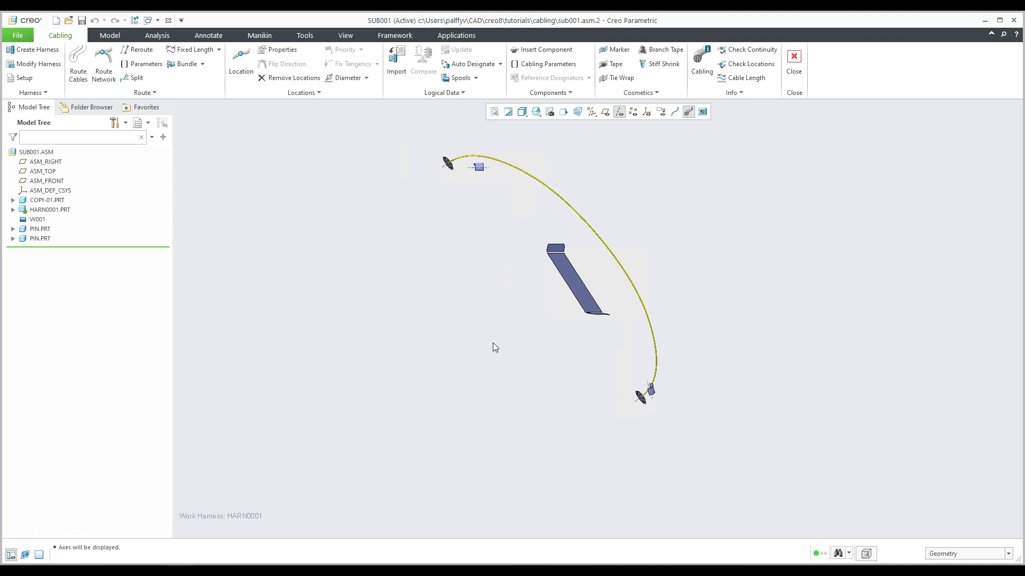
{"action": "left_click", "coordinate": [247, 59]}
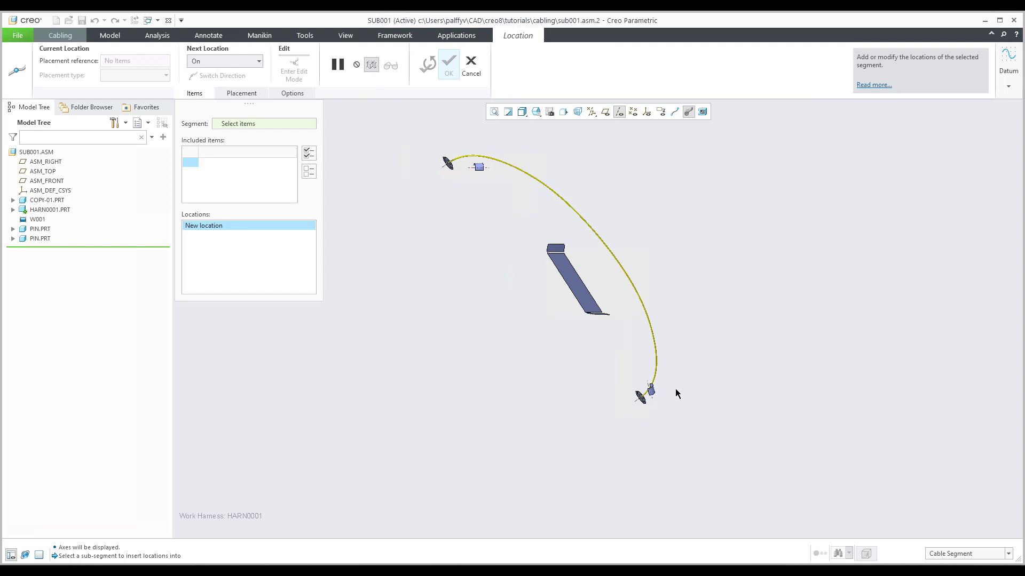
{"action": "scroll", "coordinate": [656, 392], "scroll_direction": "up", "scroll_amount": 5}
{"action": "middle_click_drag", "start_coordinate": [655, 391], "coordinate": [585, 412]}
{"action": "left_click", "coordinate": [673, 112]}
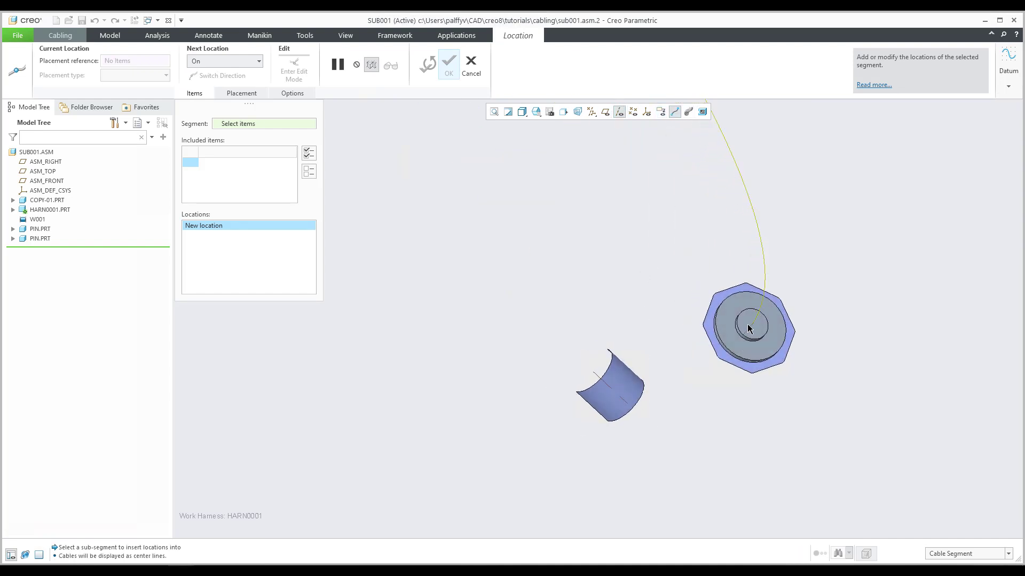
{"action": "left_click", "coordinate": [765, 270]}
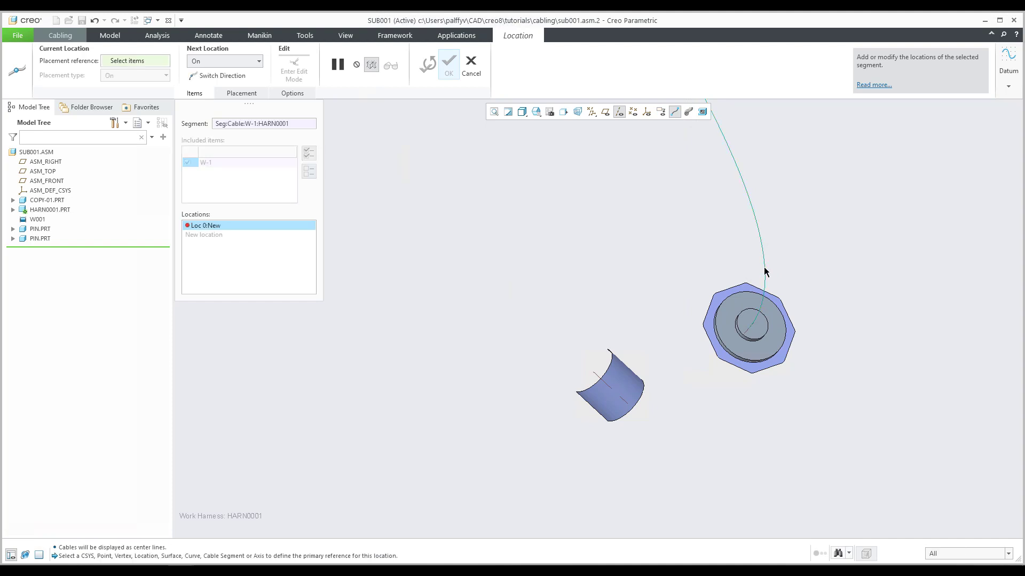
- Place two On Axis locations along the axis of the curved clamp surface near the base pin
{"action": "left_click", "coordinate": [627, 406]}
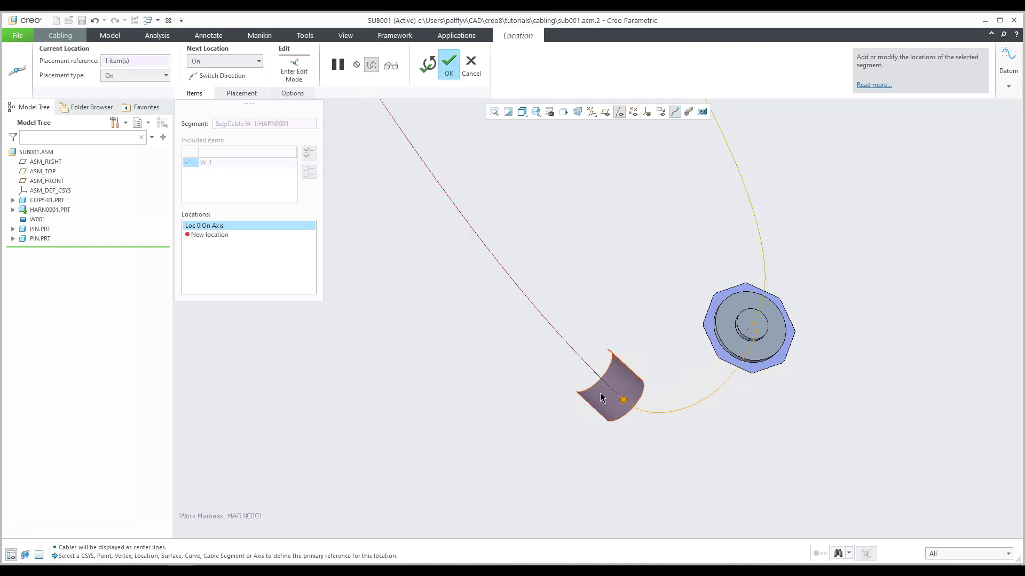
{"action": "scroll", "coordinate": [602, 385], "scroll_direction": "down", "scroll_amount": 5}
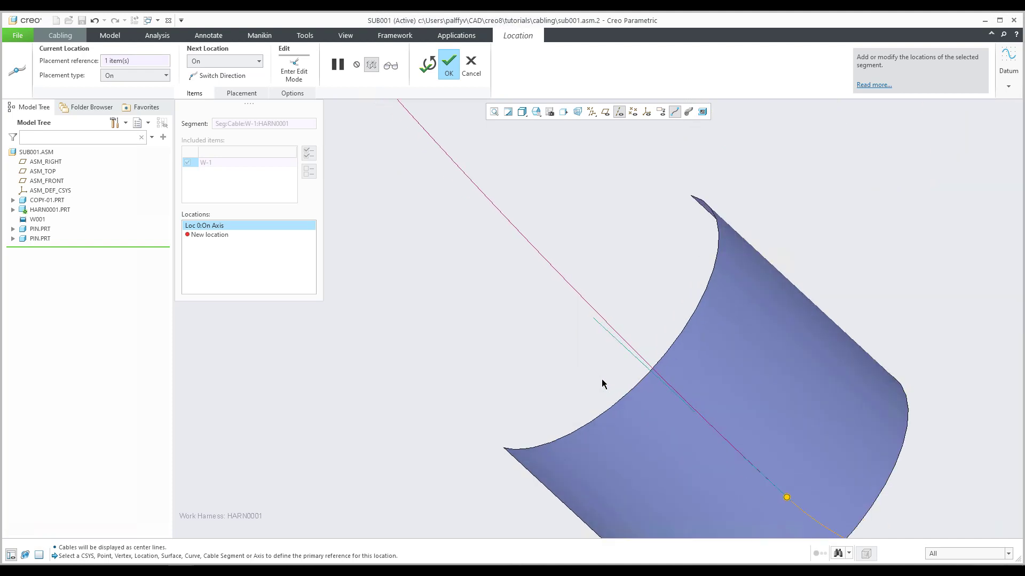
{"action": "left_click", "coordinate": [610, 340]}
- Add two free locations for the wire on the large flat surface of the middle plate
{"action": "scroll", "coordinate": [606, 384], "scroll_direction": "up", "scroll_amount": 8}
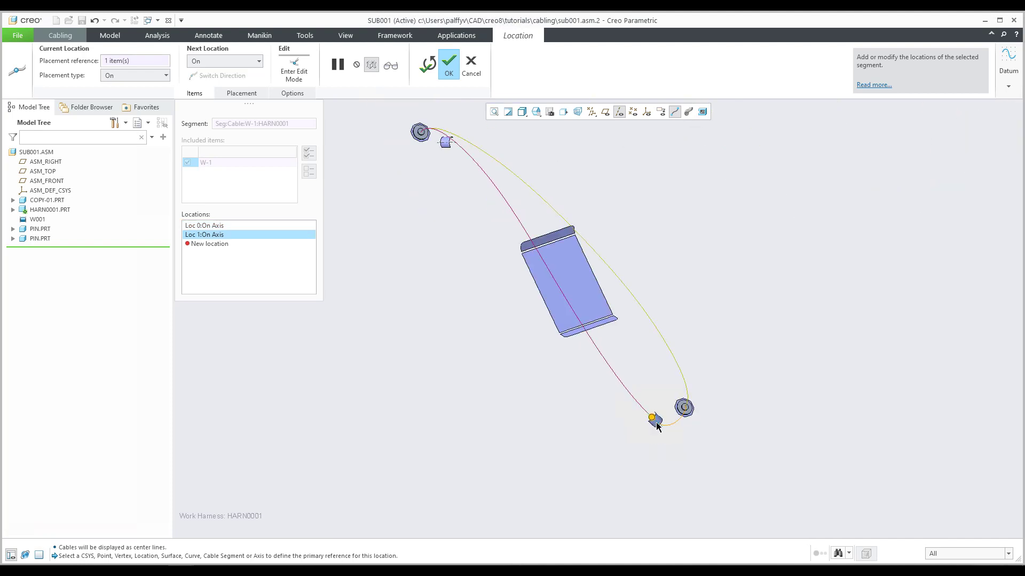
{"action": "middle_click_drag", "start_coordinate": [585, 291], "coordinate": [601, 234]}
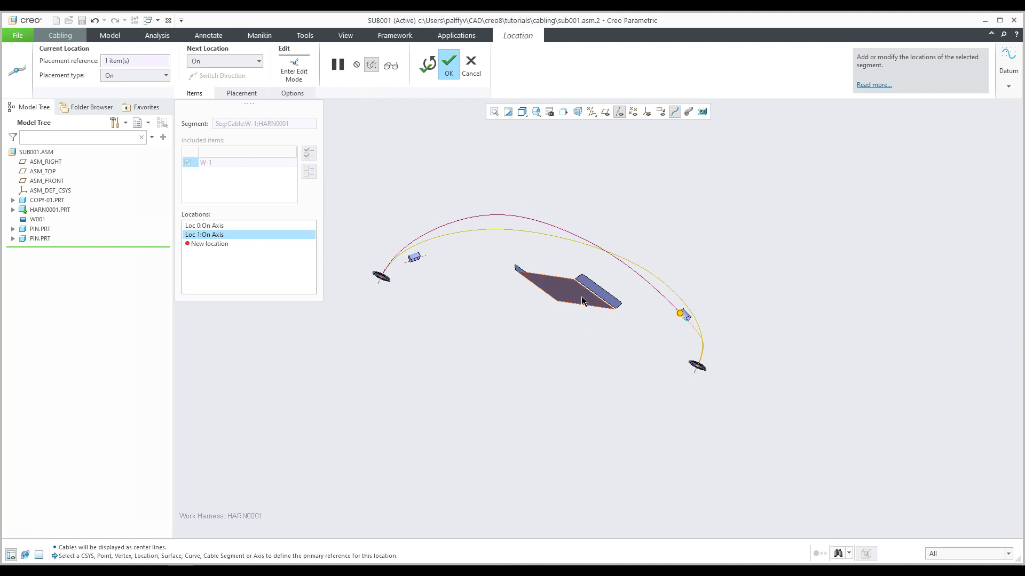
{"action": "left_click", "coordinate": [552, 296]}
{"action": "scroll", "coordinate": [552, 297], "scroll_direction": "up", "scroll_amount": 5}
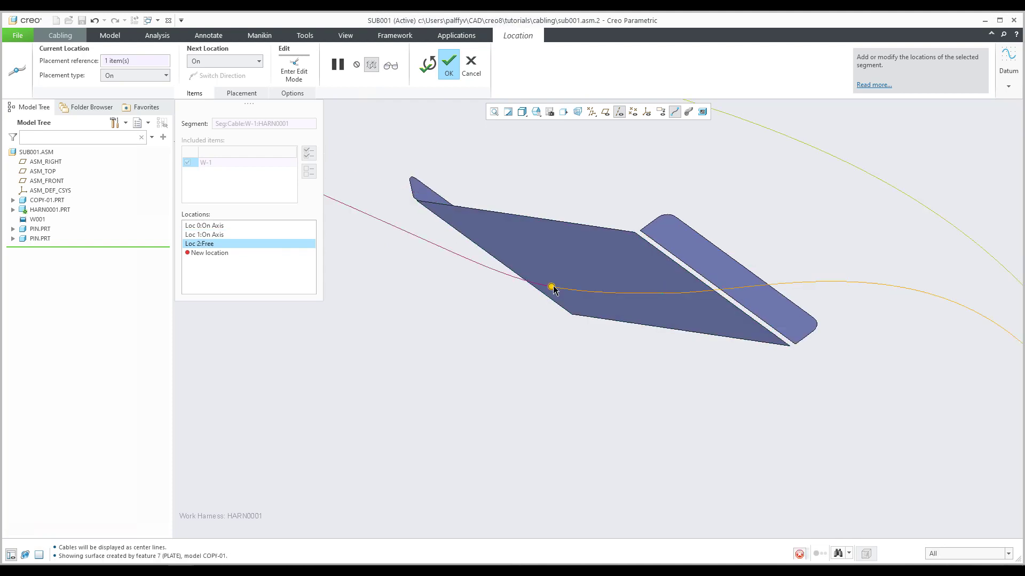
{"action": "left_click", "coordinate": [551, 287]}
{"action": "scroll", "coordinate": [553, 274], "scroll_direction": "down", "scroll_amount": 5}
- Place two On Axis locations along the axis of the curved clamp surface near the far pin, and finish the location definition
{"action": "middle_click_drag", "start_coordinate": [577, 331], "coordinate": [460, 281]}
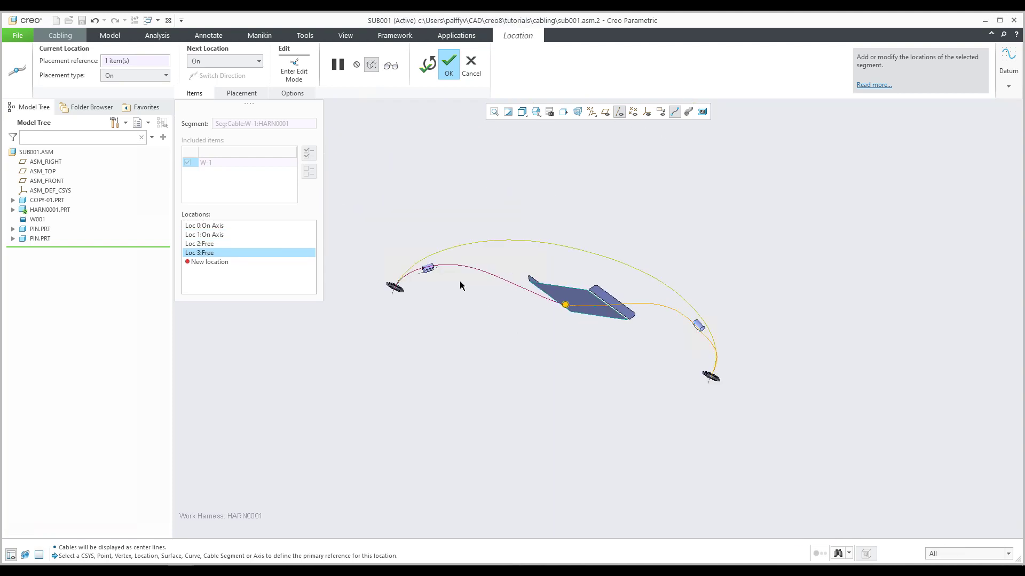
{"action": "scroll", "coordinate": [425, 297], "scroll_direction": "up", "scroll_amount": 4}
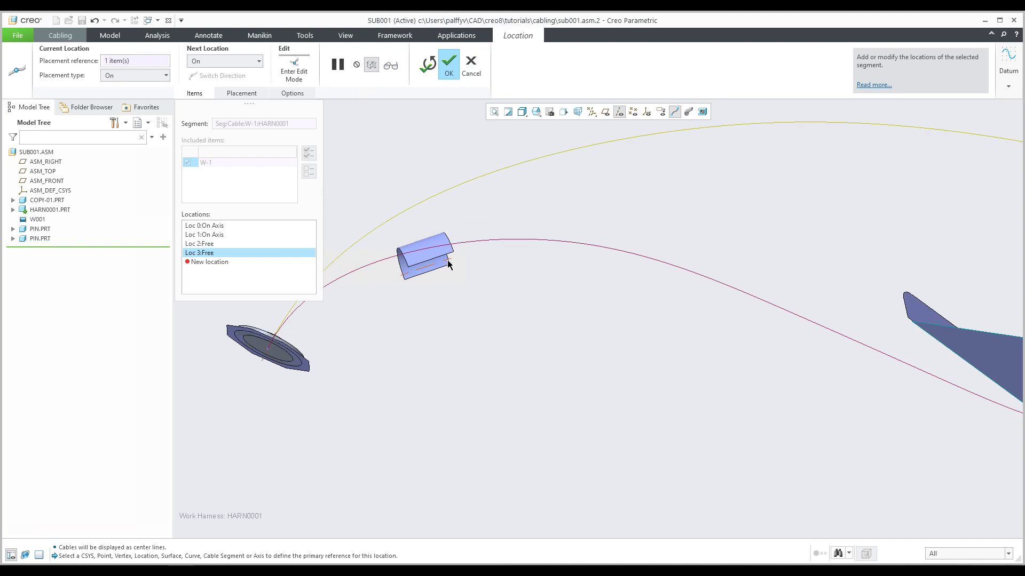
{"action": "left_click", "coordinate": [448, 264]}
{"action": "scroll", "coordinate": [403, 286], "scroll_direction": "up", "scroll_amount": 5}
{"action": "left_click", "coordinate": [400, 284]}
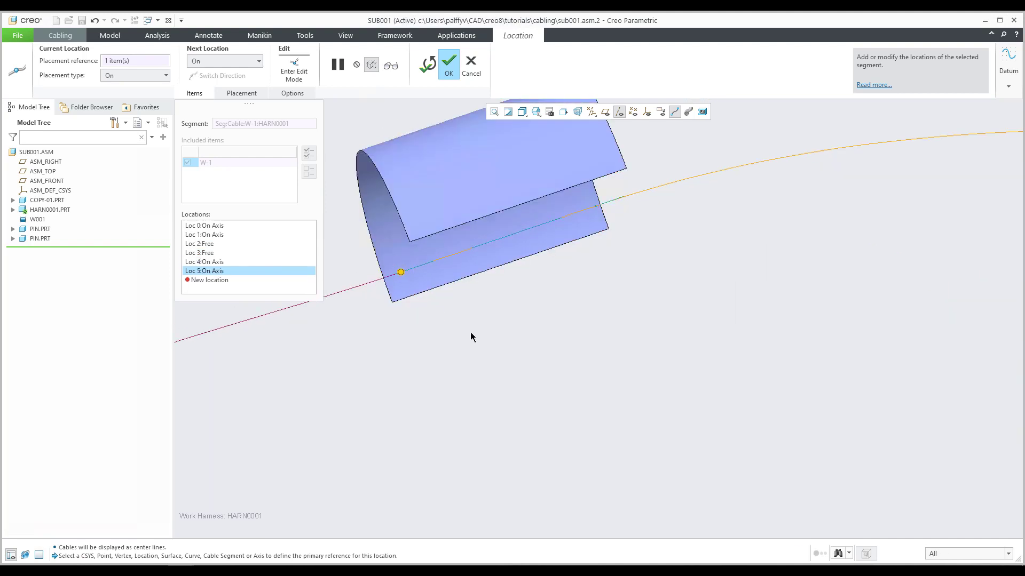
{"action": "scroll", "coordinate": [469, 337], "scroll_direction": "down", "scroll_amount": 5}
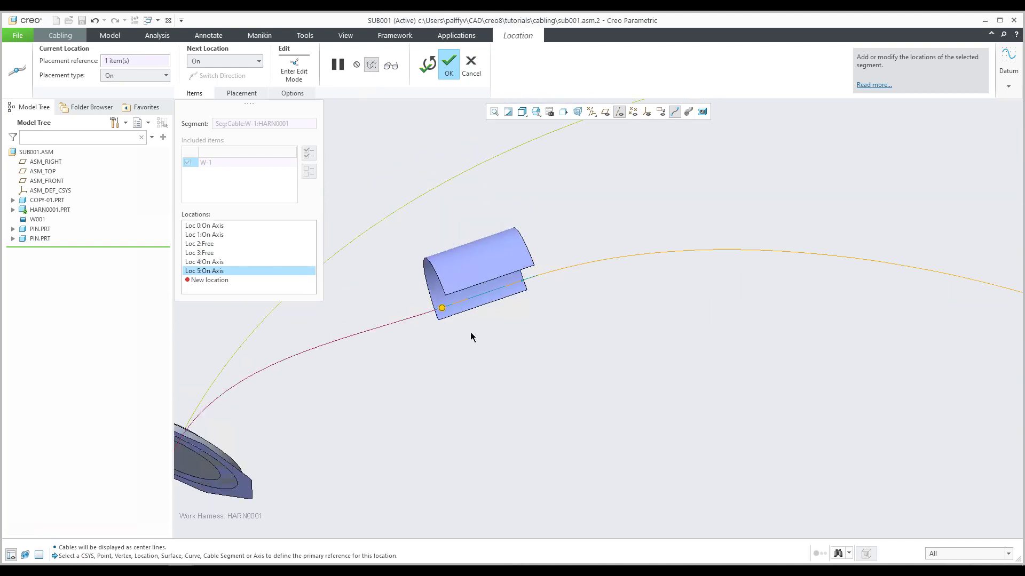
{"action": "left_click", "coordinate": [449, 62]}
{"action": "scroll", "coordinate": [565, 278], "scroll_direction": "down", "scroll_amount": 3}
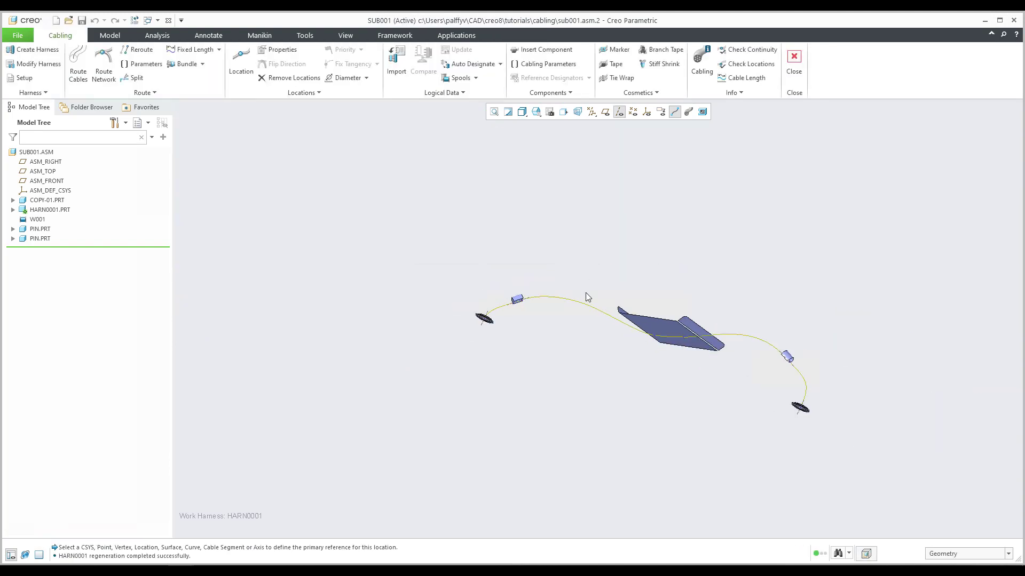
- Display the routed wire with its actual thickness instead of as a center line
{"action": "middle_click_drag", "start_coordinate": [585, 297], "coordinate": [676, 224]}
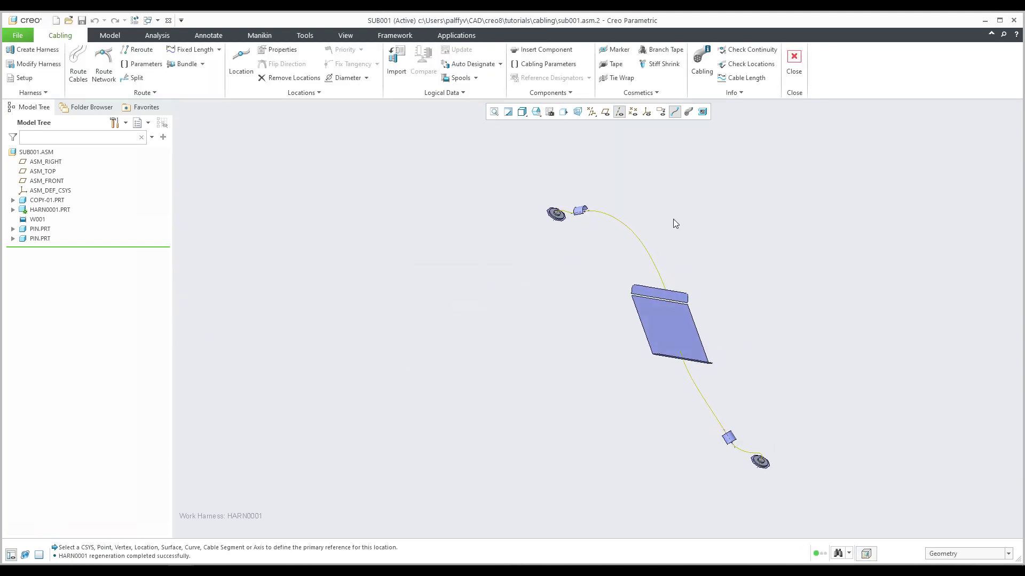
{"action": "left_click", "coordinate": [688, 112]}
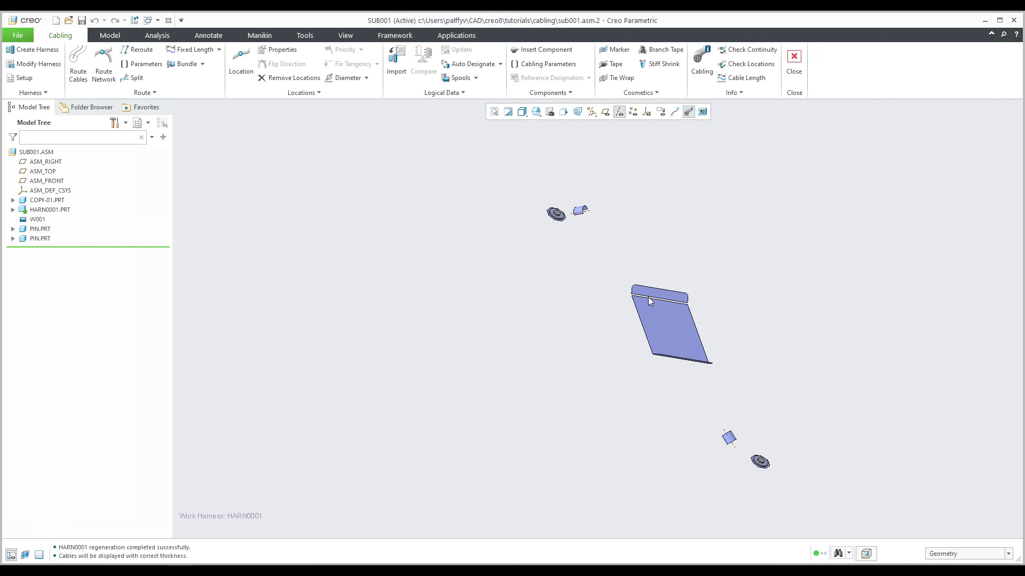
{"action": "scroll", "coordinate": [654, 301], "scroll_direction": "down", "scroll_amount": 2}
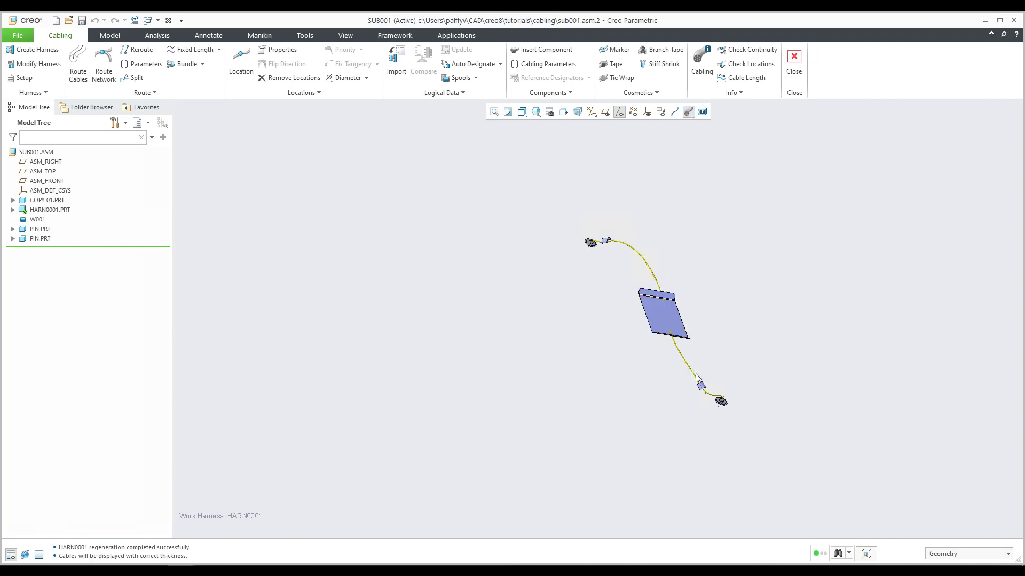
{"action": "middle_click_drag", "start_coordinate": [676, 328], "coordinate": [697, 317]}
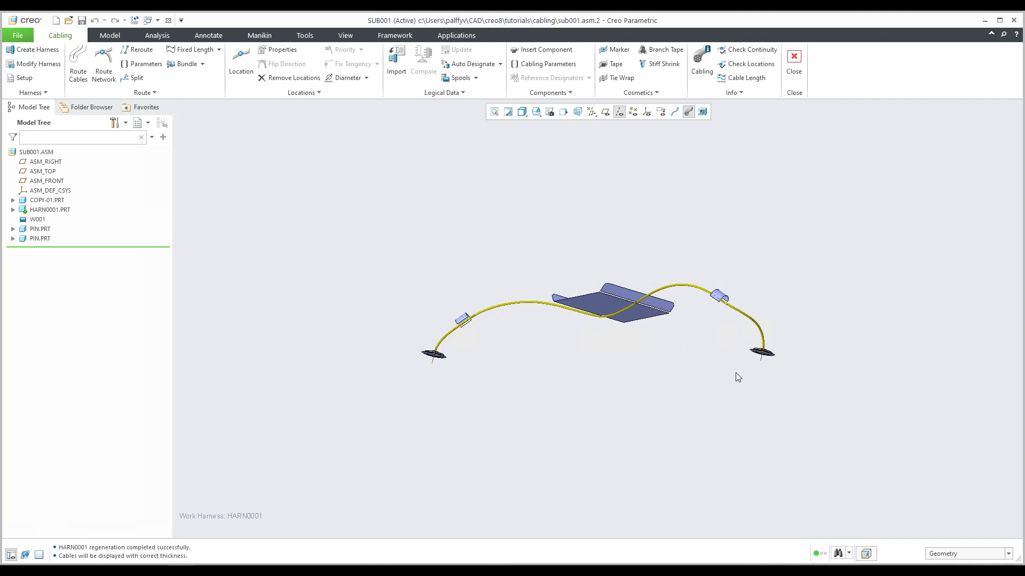
{"action": "middle_click_drag", "start_coordinate": [737, 373], "coordinate": [725, 390]}
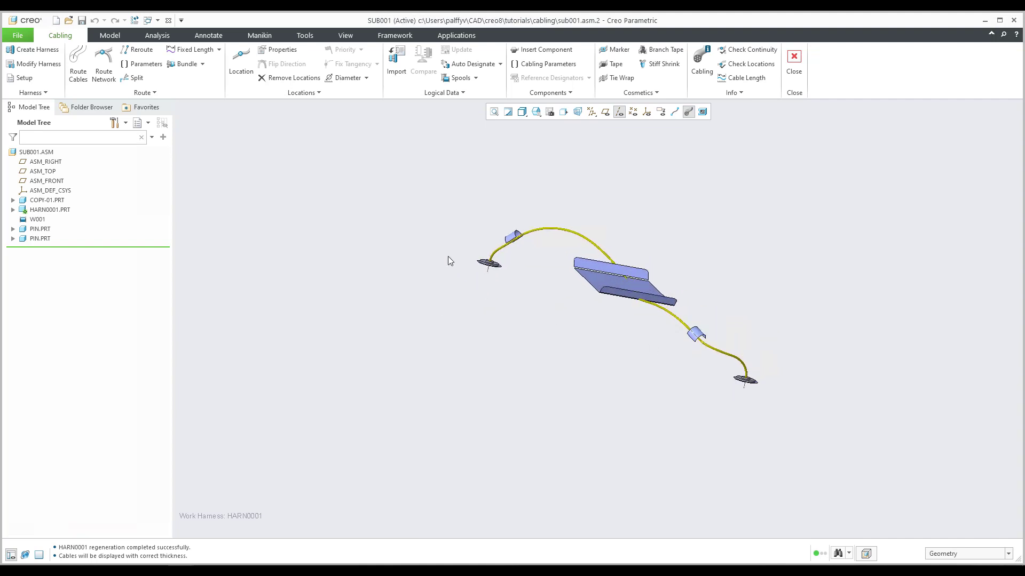
- Edit wire spool W001 and set its thickness to 40 mm
{"action": "left_click", "coordinate": [475, 78]}
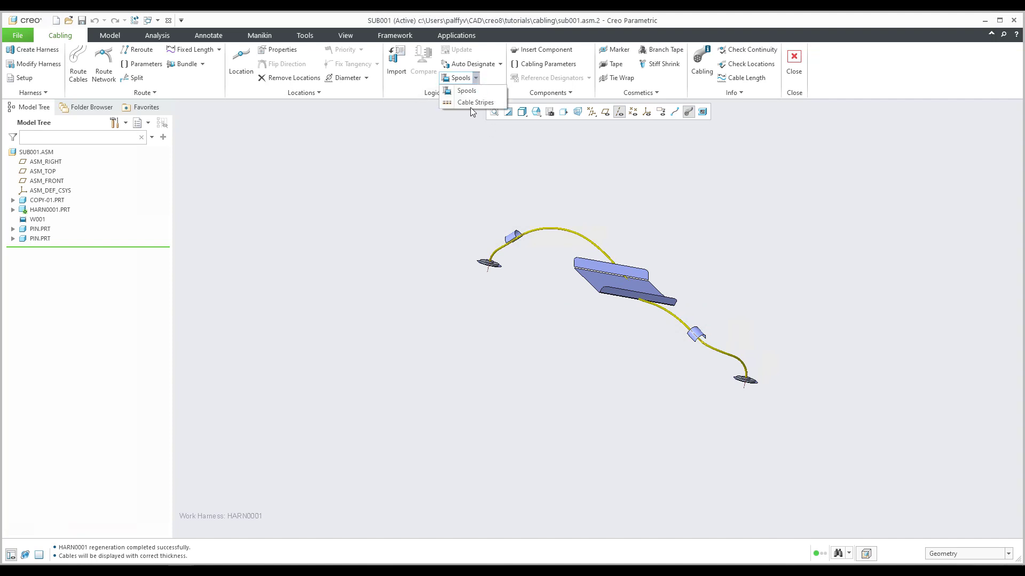
{"action": "left_click", "coordinate": [465, 90]}
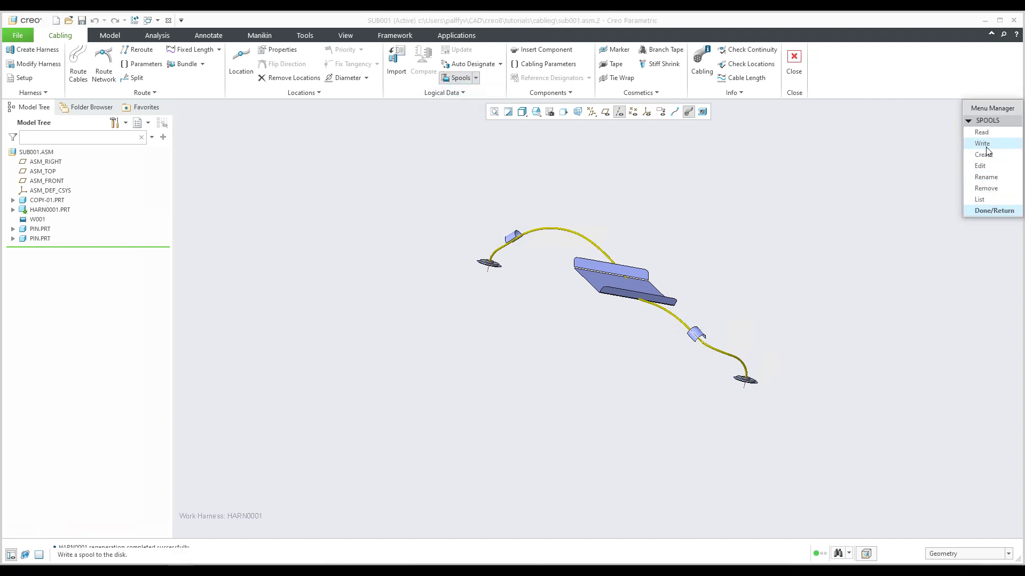
{"action": "left_click", "coordinate": [985, 166]}
{"action": "left_click", "coordinate": [966, 169]}
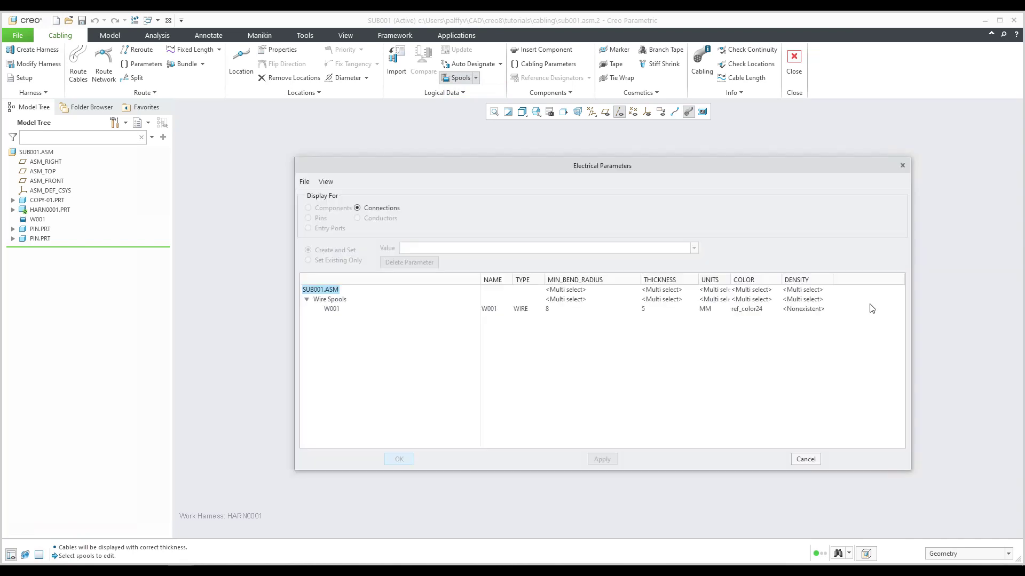
{"action": "left_click", "coordinate": [660, 310]}
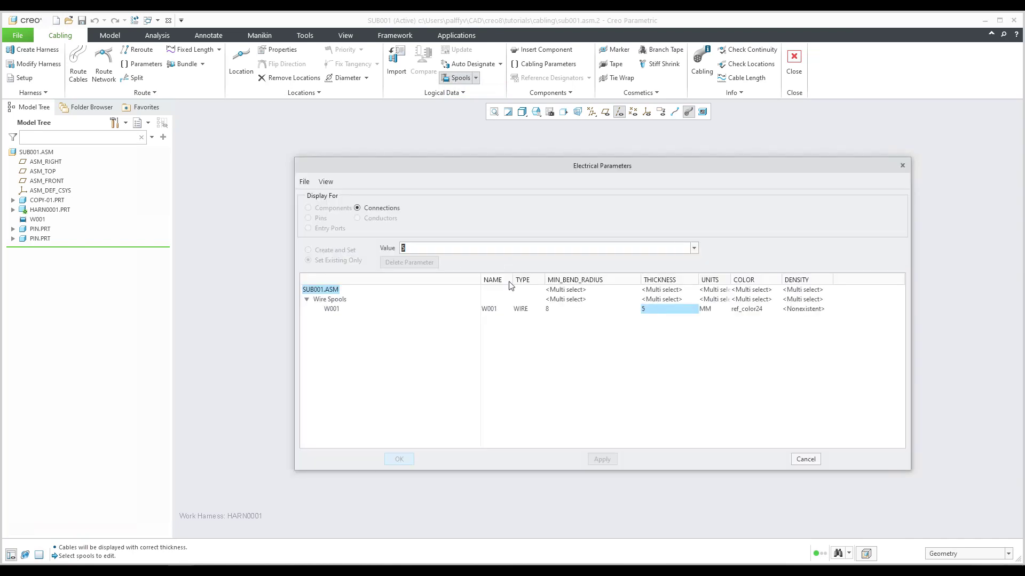
{"action": "type", "text": "40"}
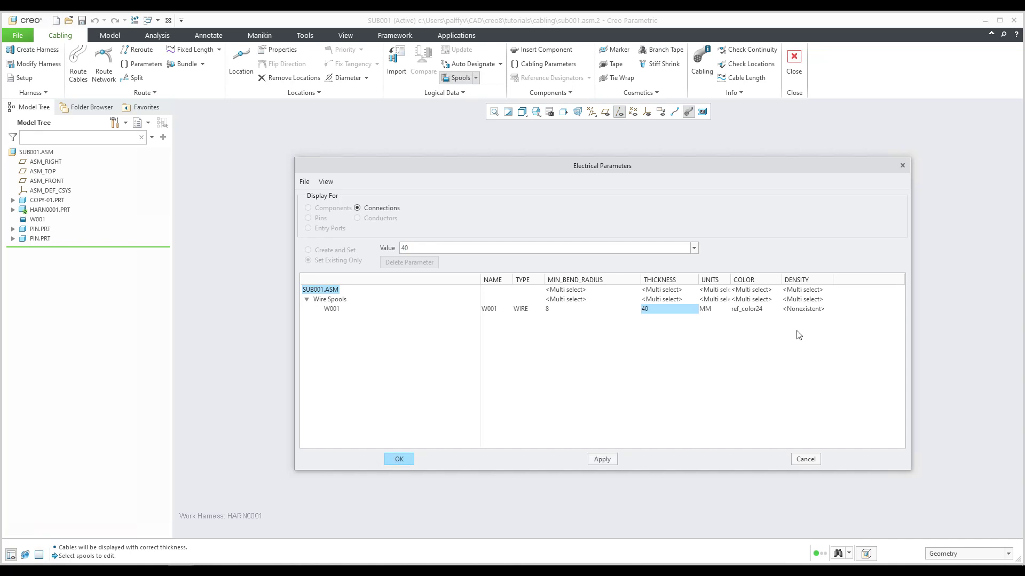
{"action": "left_click", "coordinate": [395, 460]}
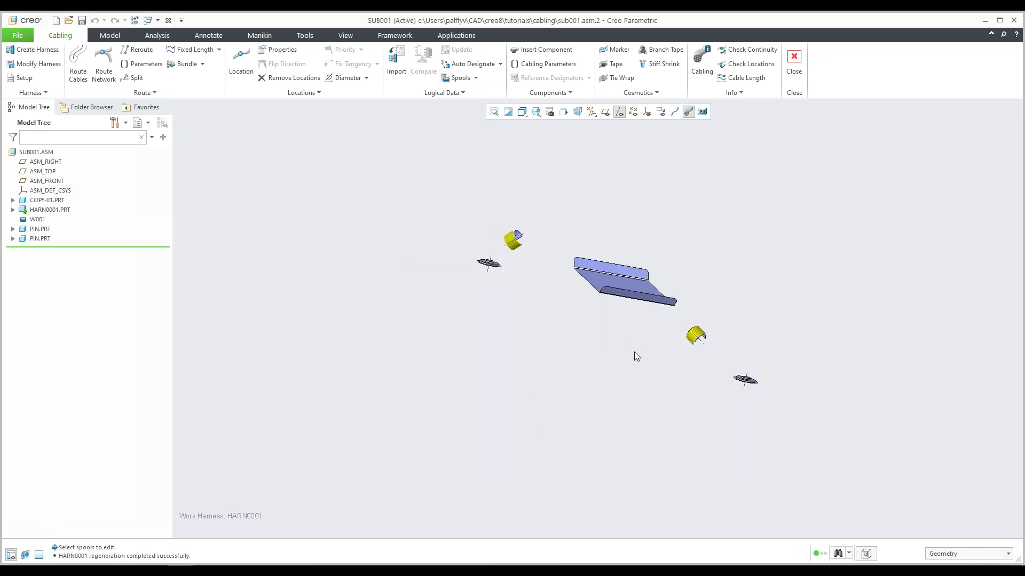
{"action": "middle_click_drag", "start_coordinate": [632, 321], "coordinate": [722, 383]}
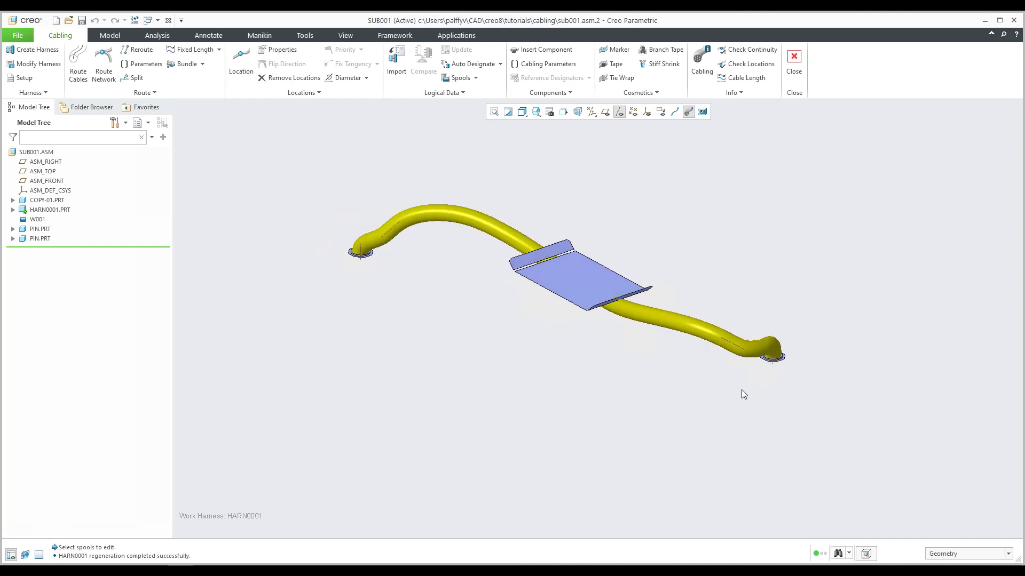
{"action": "middle_click_drag", "start_coordinate": [540, 292], "coordinate": [637, 338]}
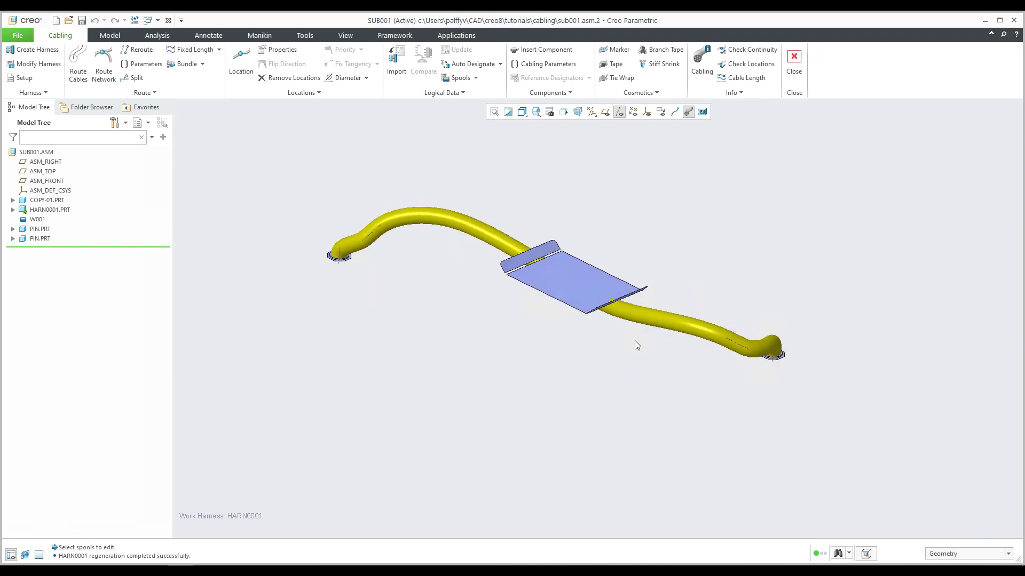
- Edit wire spool W001 again and restore its thickness to 5 mm
{"action": "left_click", "coordinate": [459, 79]}
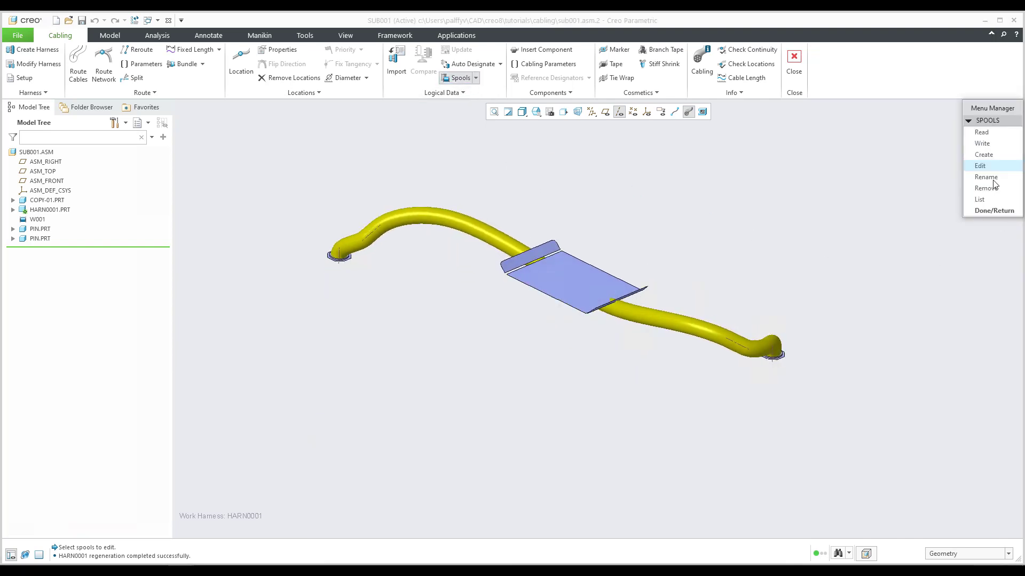
{"action": "left_click", "coordinate": [990, 165]}
{"action": "left_click", "coordinate": [968, 168]}
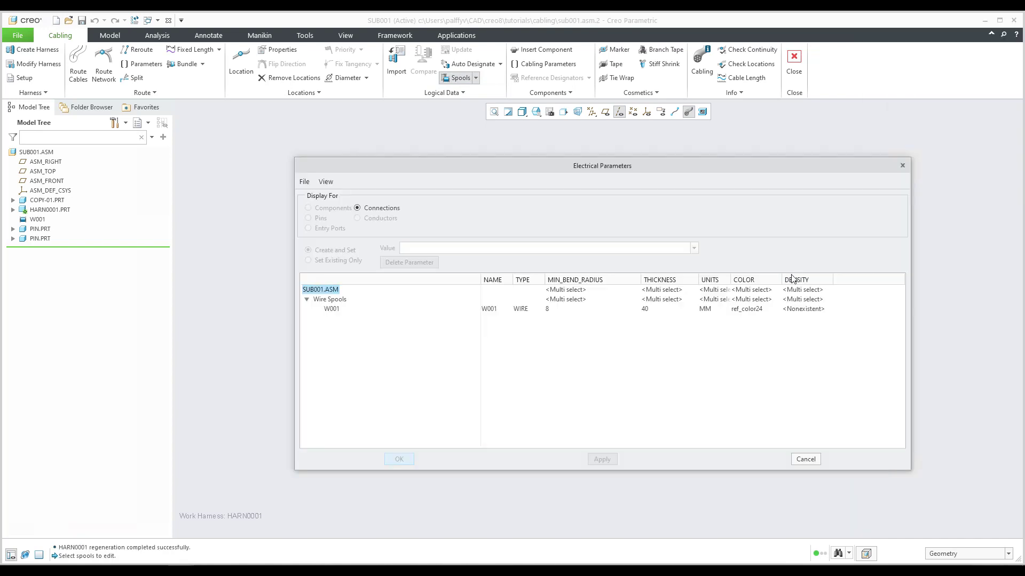
{"action": "left_click", "coordinate": [665, 310]}
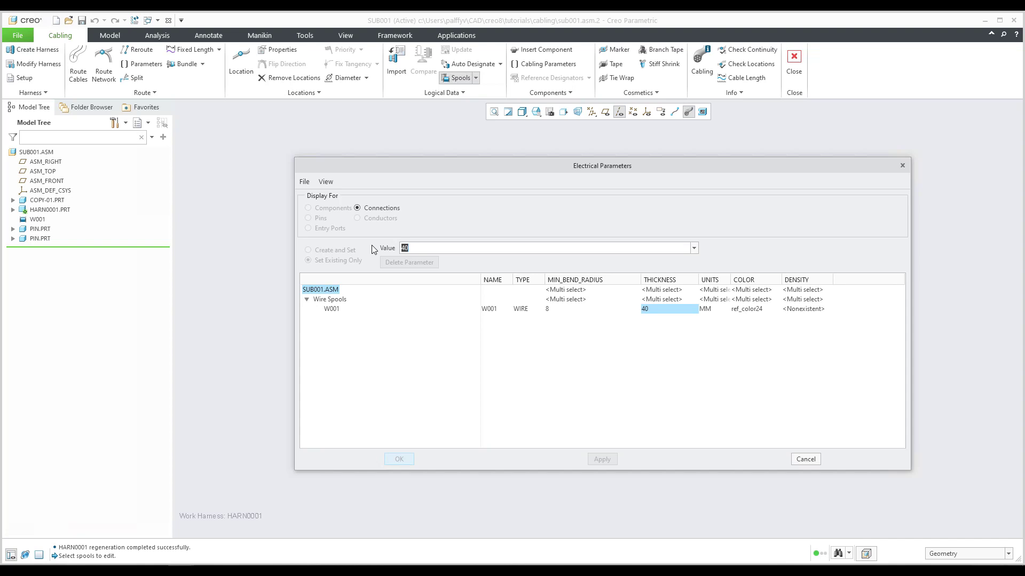
{"action": "type", "text": "5"}
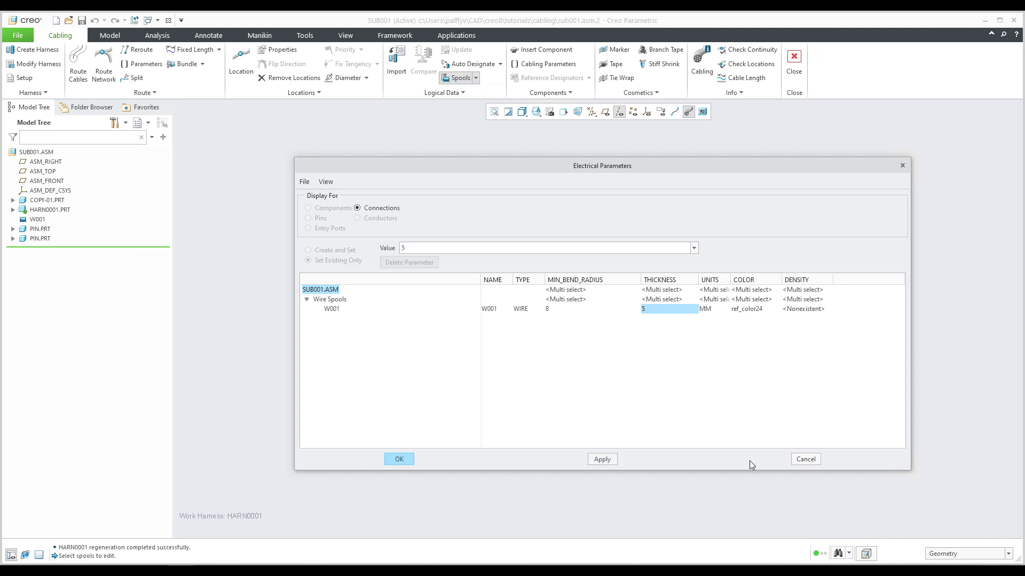
{"action": "left_click", "coordinate": [405, 459]}
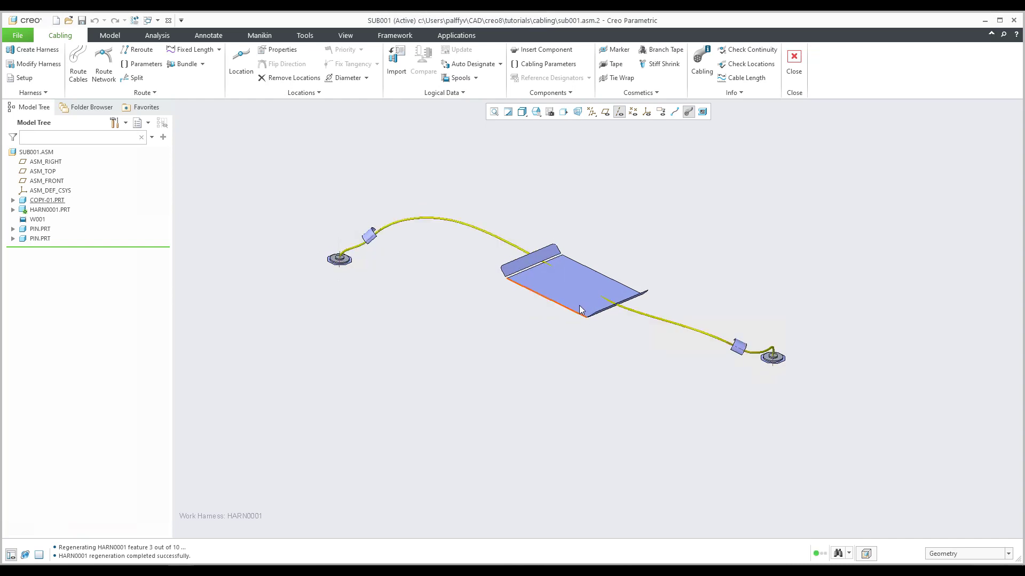
{"action": "middle_click_drag", "start_coordinate": [579, 304], "coordinate": [575, 310]}
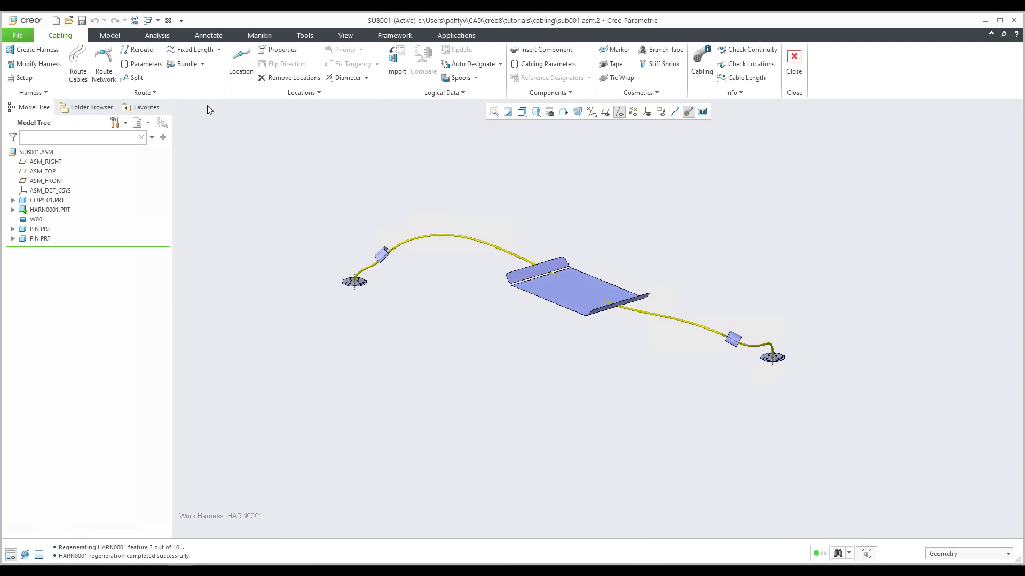
- Close the SUB001 window to return to MAIN_ASM, and restore the default view orientation
{"action": "left_click", "coordinate": [168, 20]}
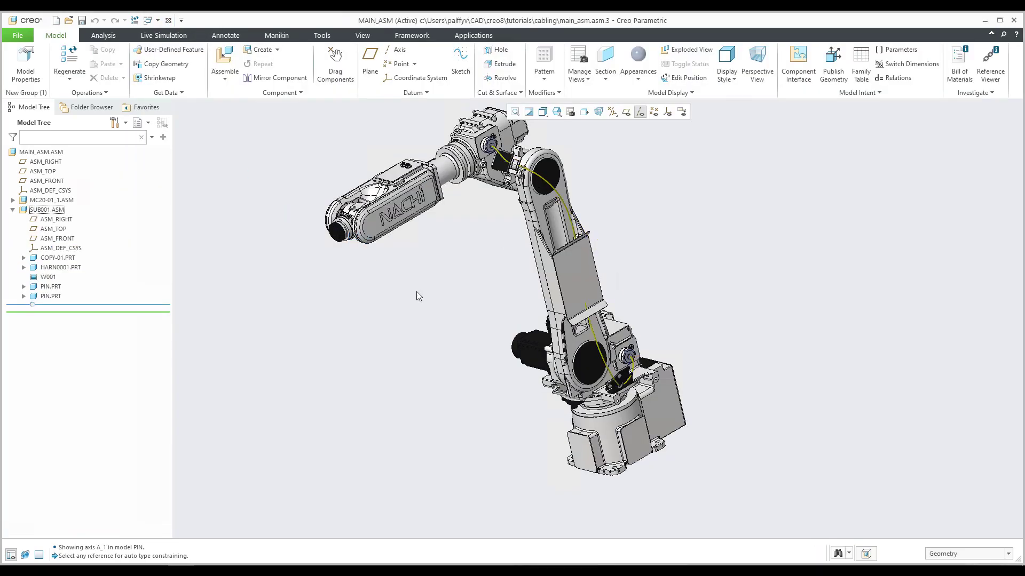
{"action": "key", "text": "ctrl+d"}
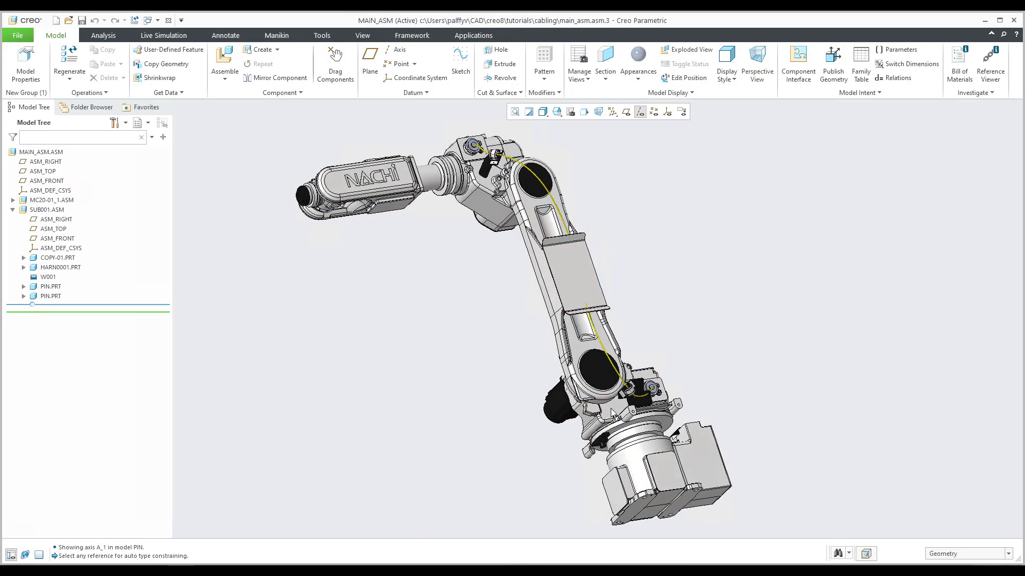
- Examine the wire's route along the robot arm in the main assembly, especially where it passes the middle plate and the clamps
{"action": "scroll", "coordinate": [587, 309], "scroll_direction": "up", "scroll_amount": 5}
{"action": "middle_click_drag", "start_coordinate": [588, 281], "coordinate": [614, 283]}
{"action": "scroll", "coordinate": [537, 316], "scroll_direction": "up", "scroll_amount": 6}
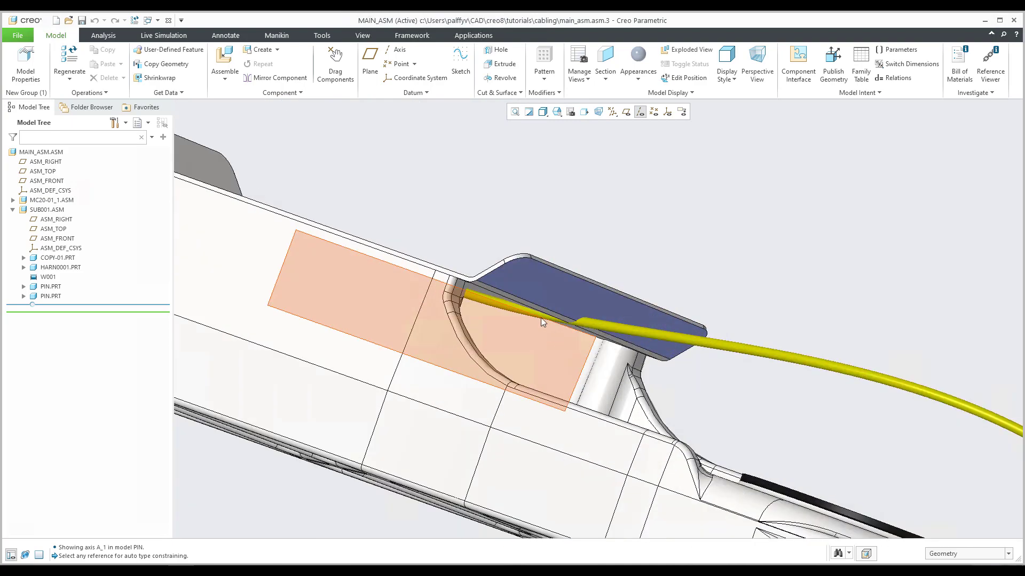
{"action": "middle_click_drag", "start_coordinate": [538, 316], "coordinate": [499, 291]}
{"action": "scroll", "coordinate": [532, 344], "scroll_direction": "down", "scroll_amount": 4}
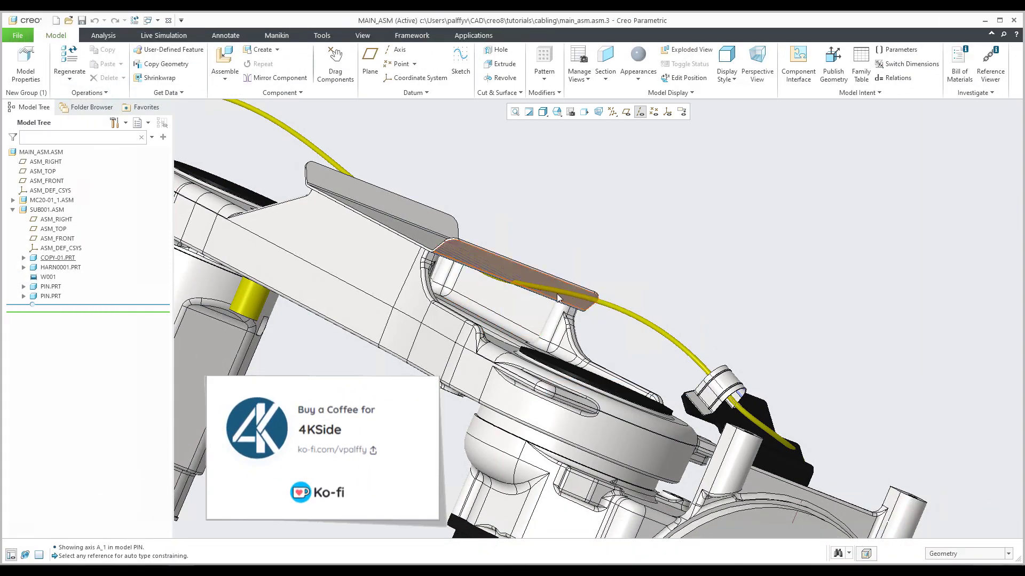
{"action": "middle_click_drag", "start_coordinate": [534, 299], "coordinate": [561, 283]}
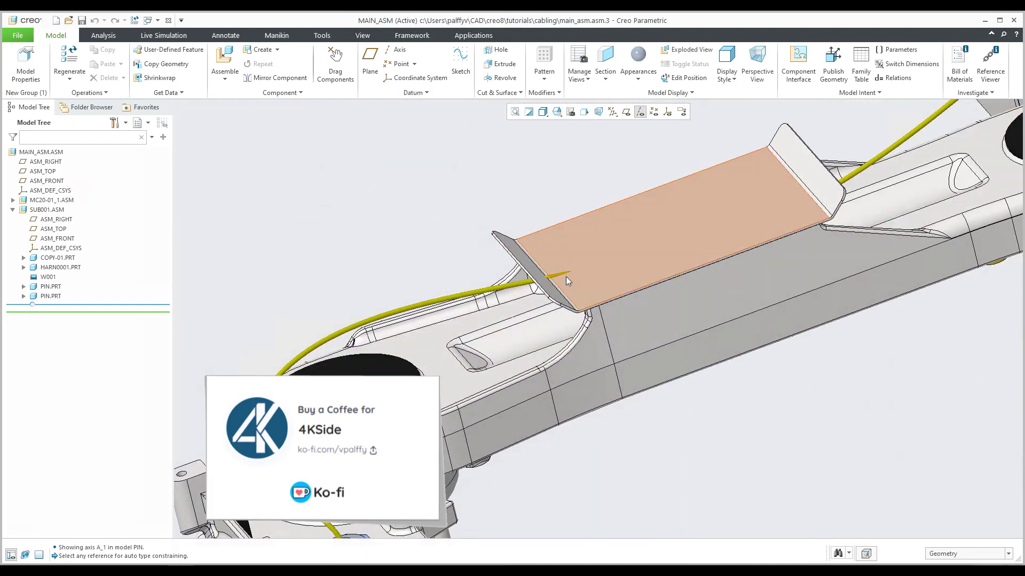
{"action": "middle_click_drag", "start_coordinate": [555, 282], "coordinate": [458, 291]}
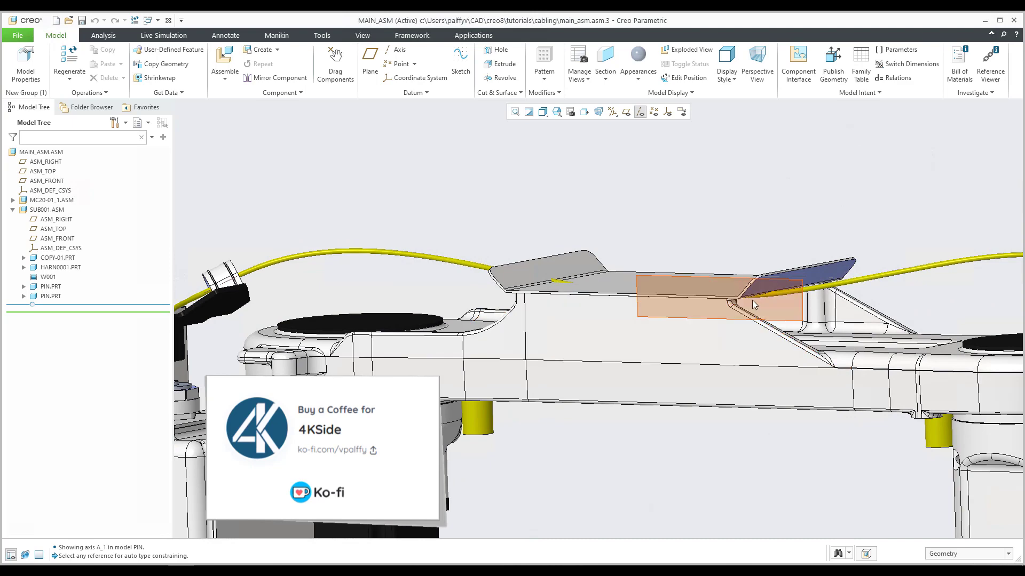
{"action": "middle_click_drag", "start_coordinate": [718, 302], "coordinate": [722, 295]}
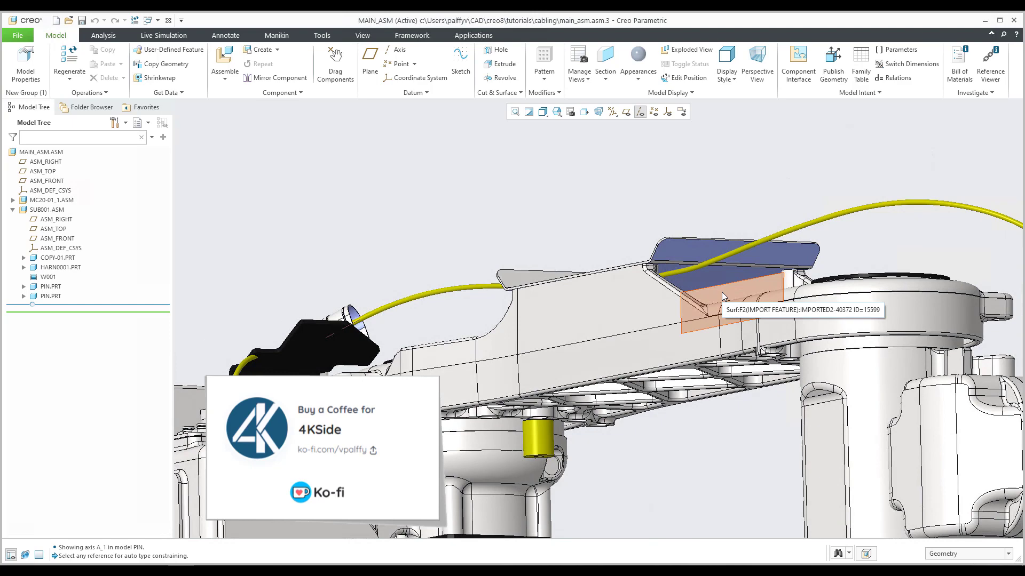
{"action": "scroll", "coordinate": [721, 293], "scroll_direction": "down", "scroll_amount": 10}
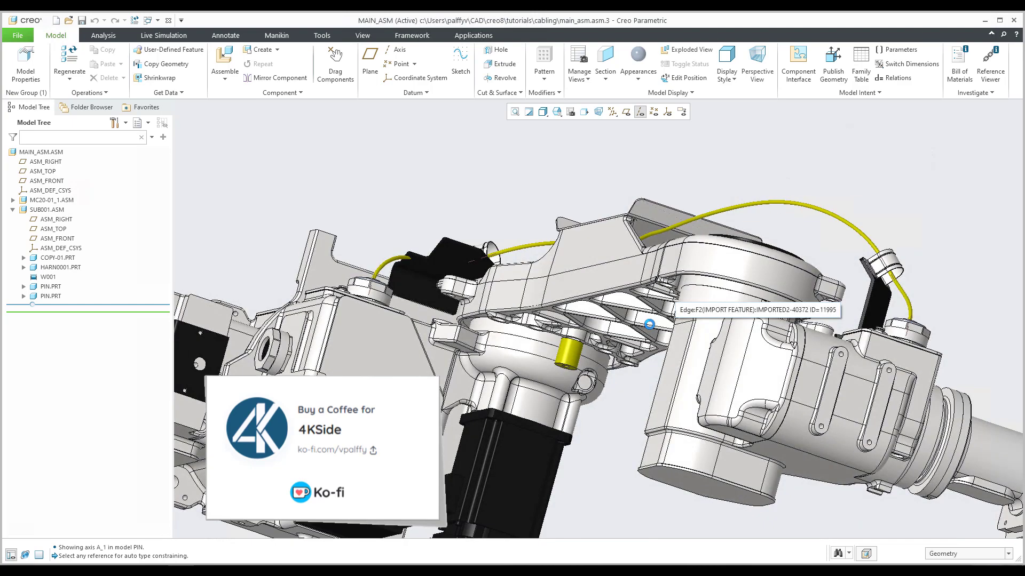
{"action": "middle_click_drag", "start_coordinate": [661, 329], "coordinate": [627, 334]}
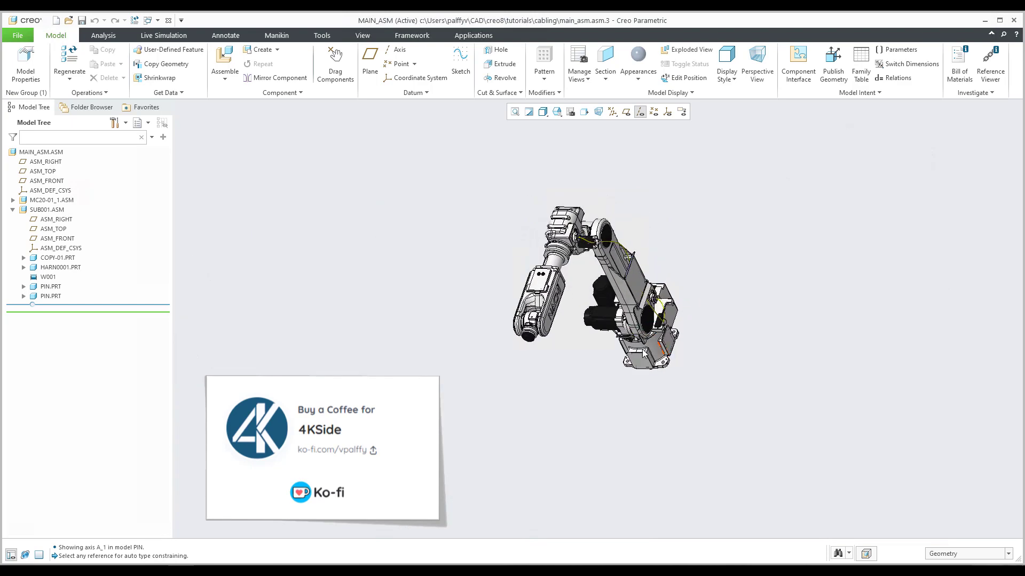